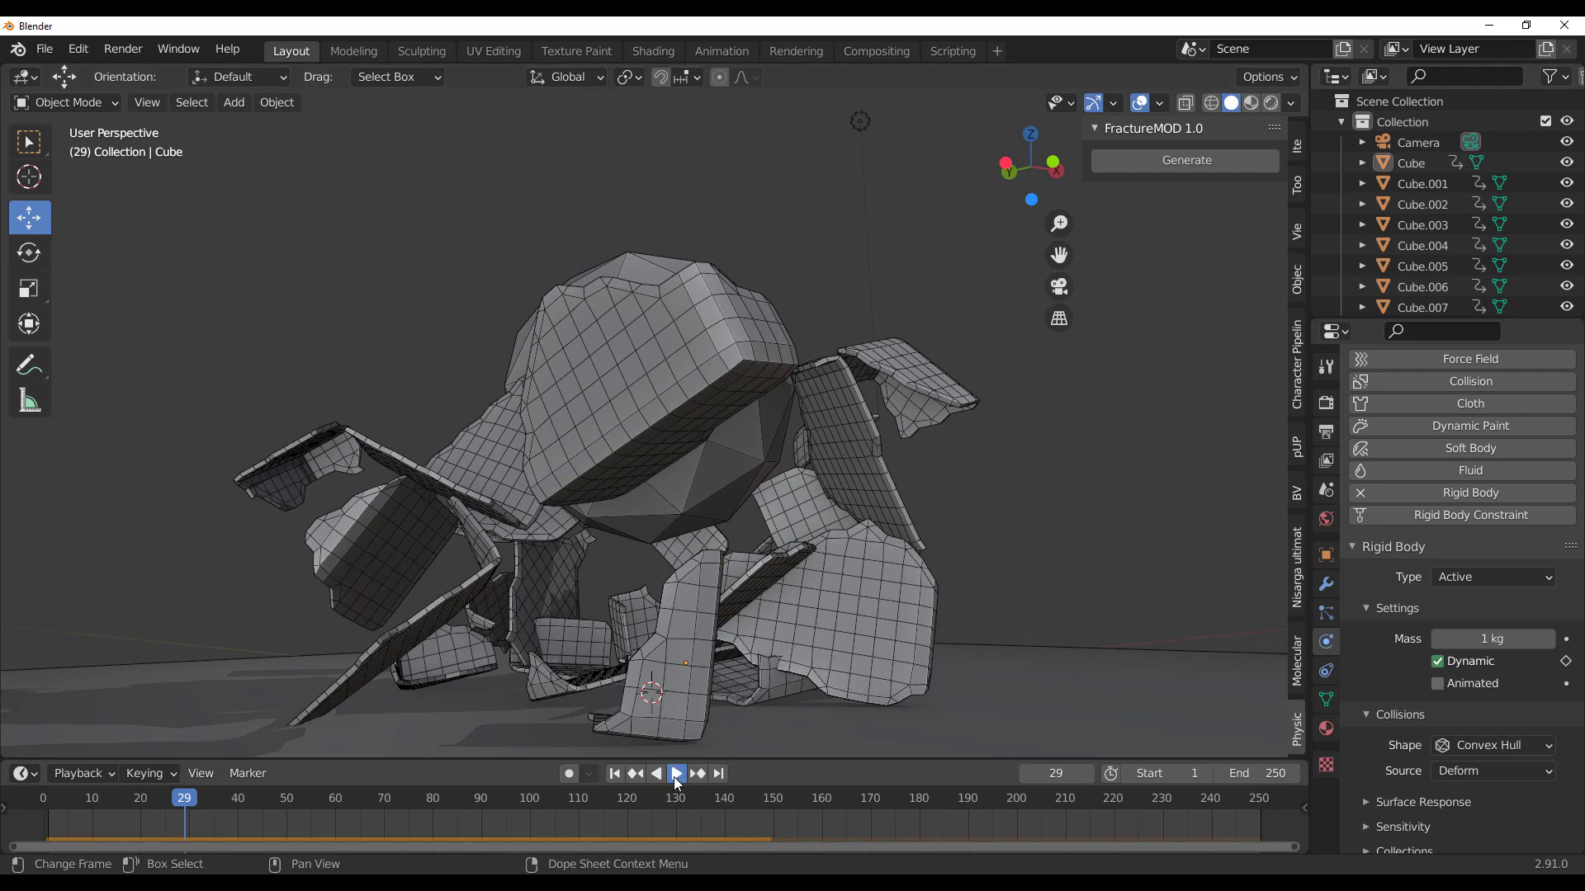
# Play back the fractured cube's rigid-body simulation, restart it from the first frame and scrub through the timeline.
pyautogui.click(676, 774)
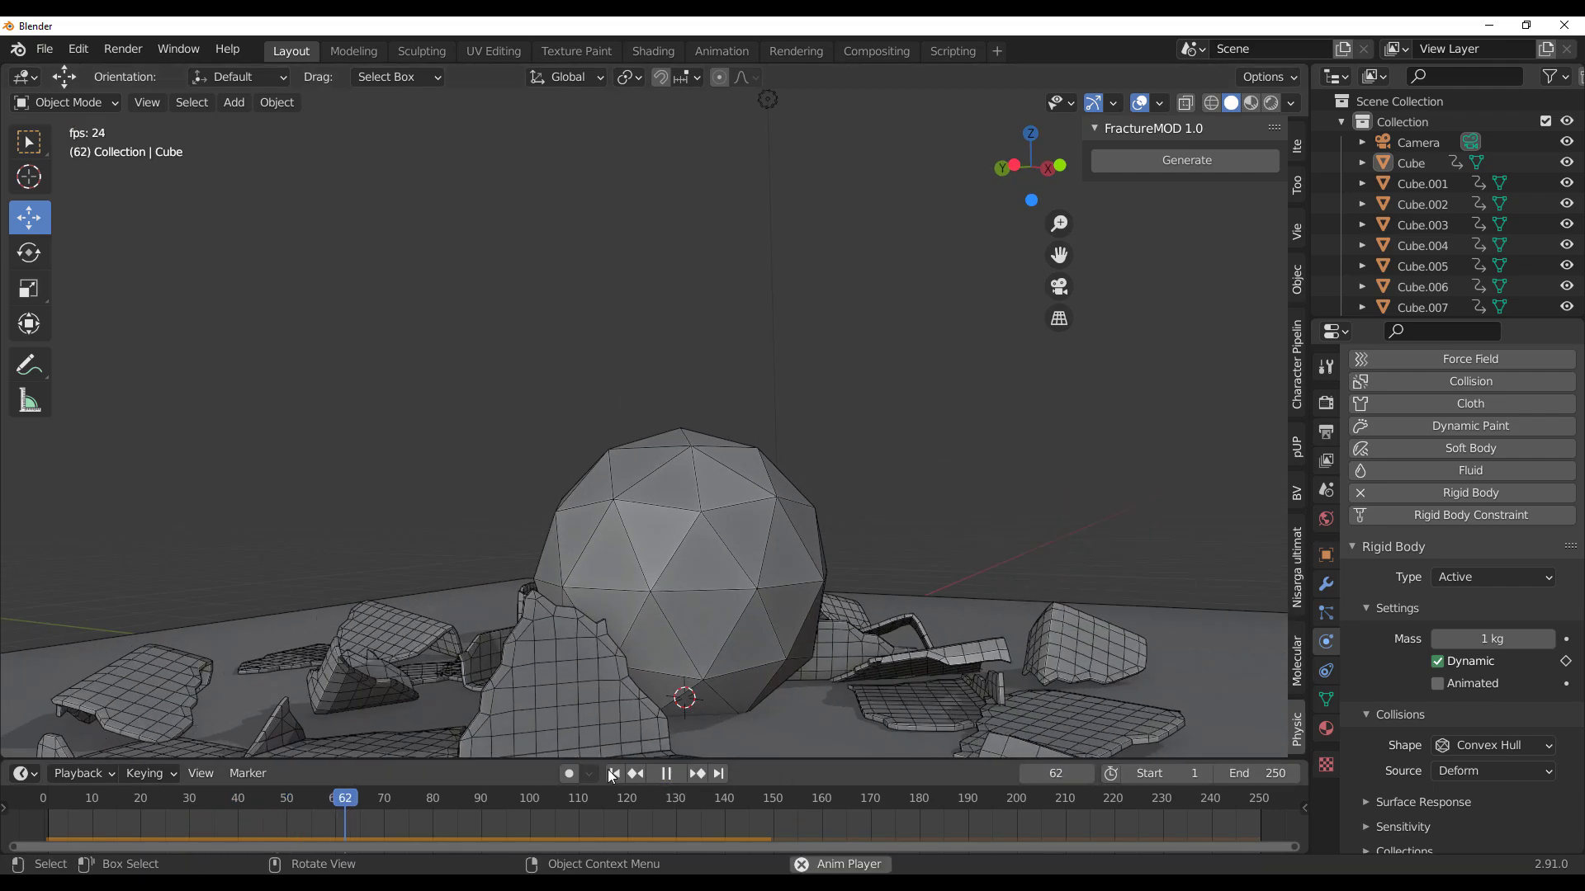
pyautogui.click(615, 773)
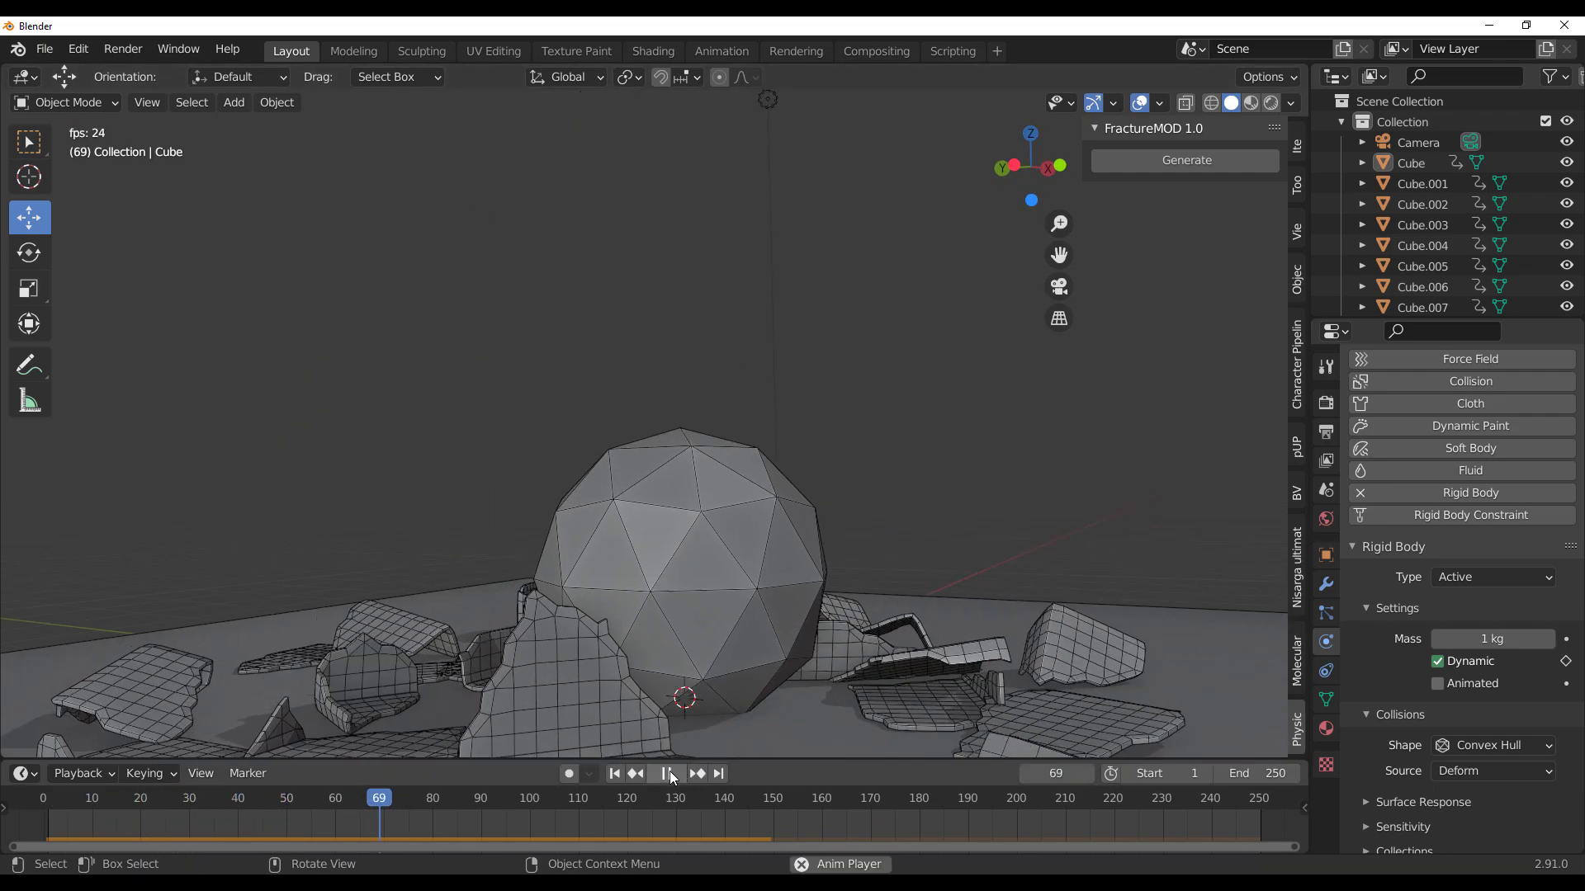
pyautogui.click(666, 773)
pyautogui.scroll(-1, 229, 433)
pyautogui.moveTo(491, 790); pyautogui.dragTo(169, 798)
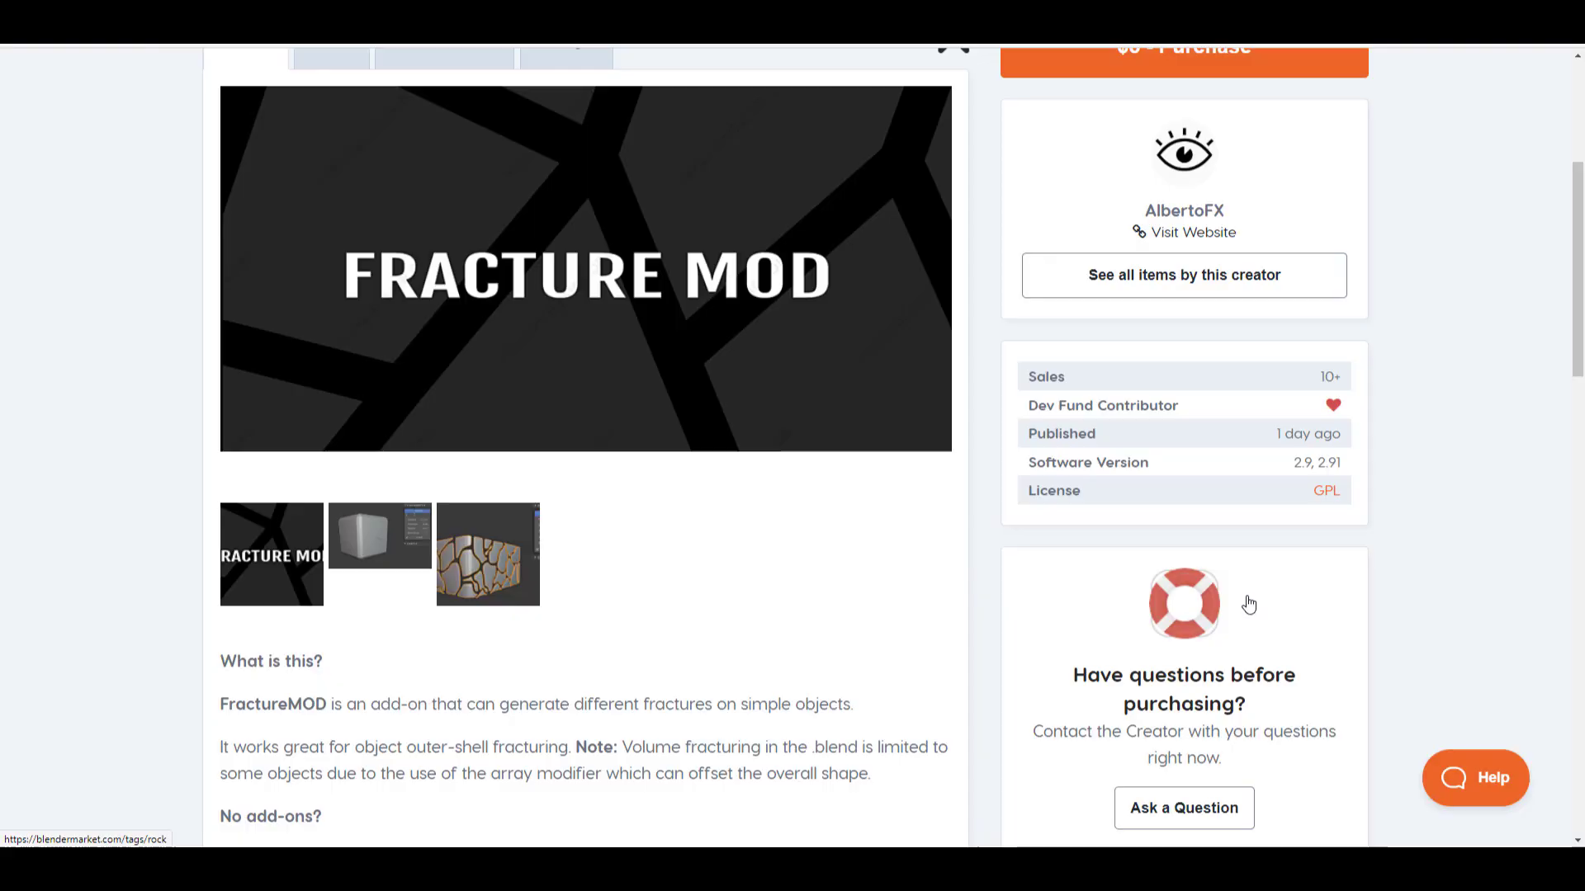
# Switch to the Blender Market website, browse the creator's add-ons, and examine the Fracturemod product page.
pyautogui.scroll(5, 1246, 602)
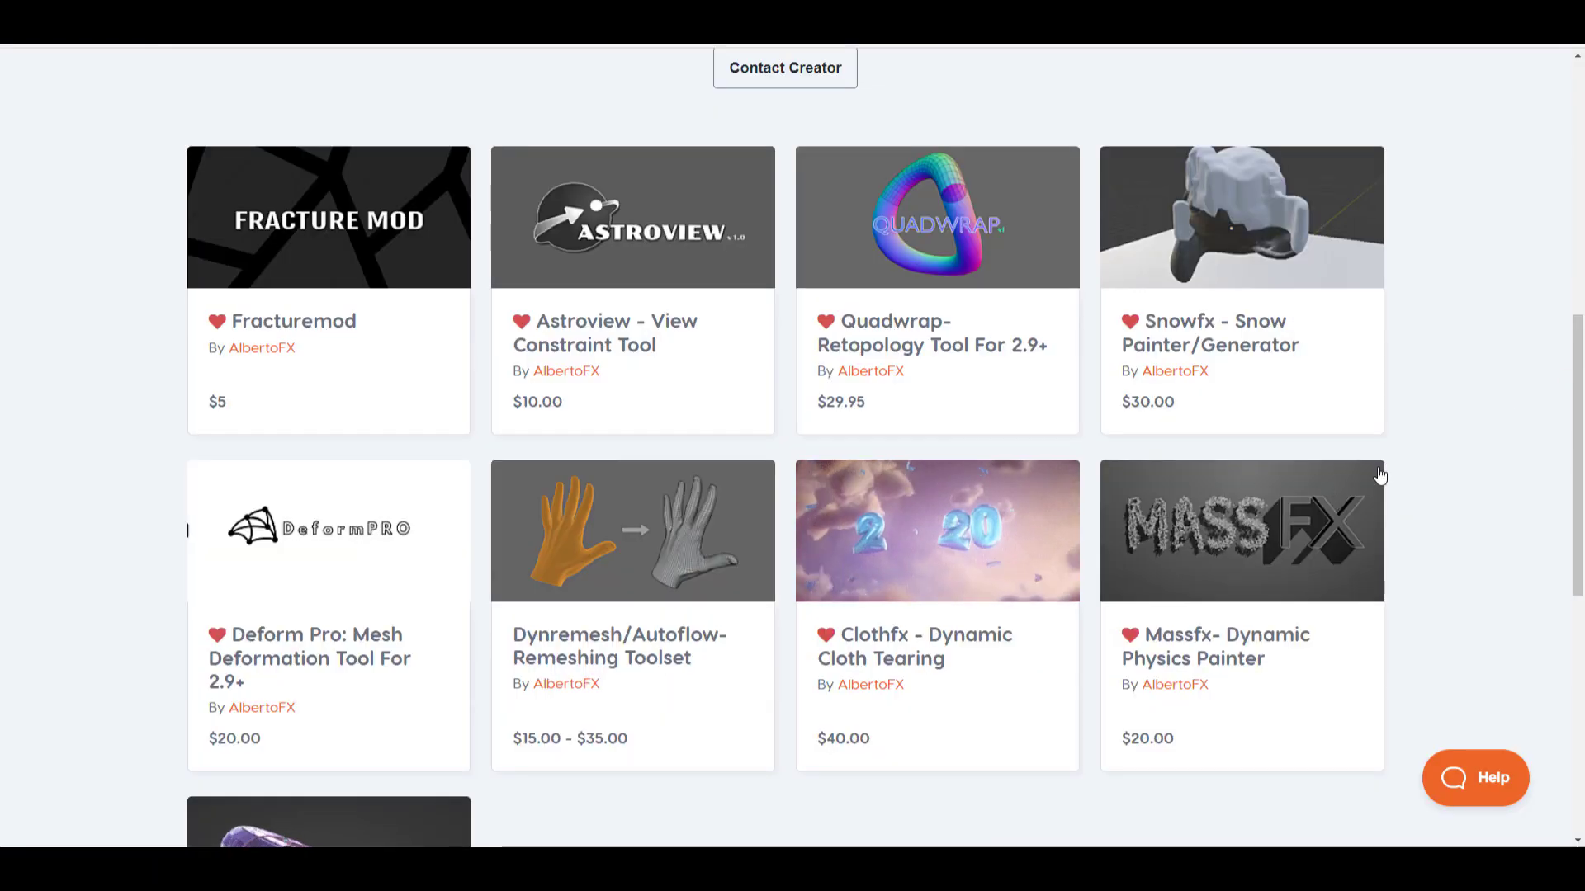
pyautogui.scroll(3, 1408, 448)
pyautogui.scroll(-3, 1408, 447)
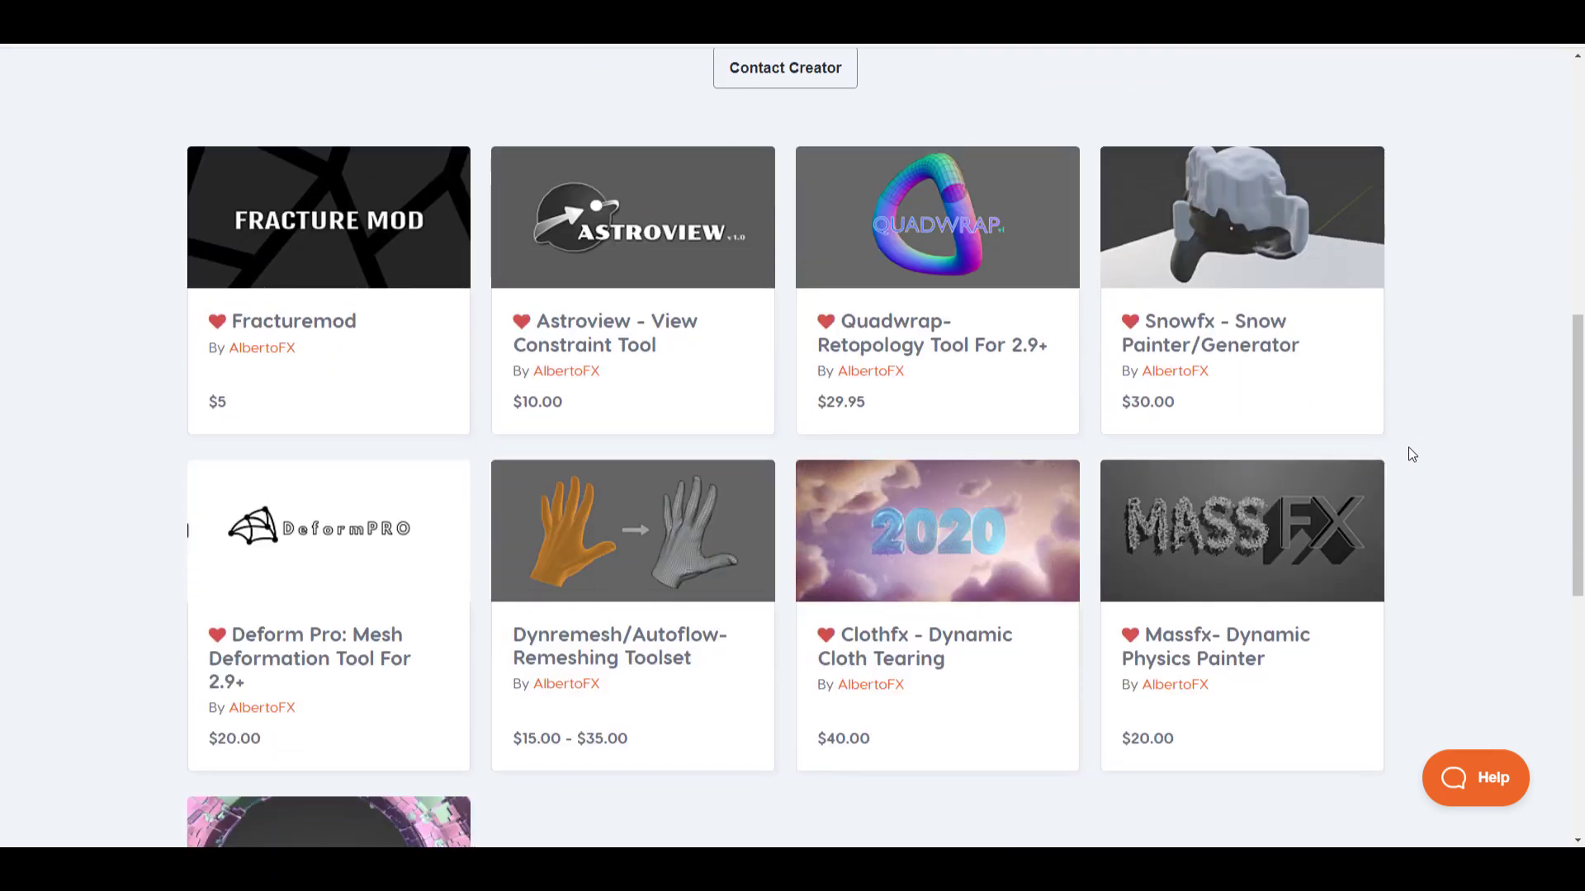
pyautogui.scroll(-3, 1408, 448)
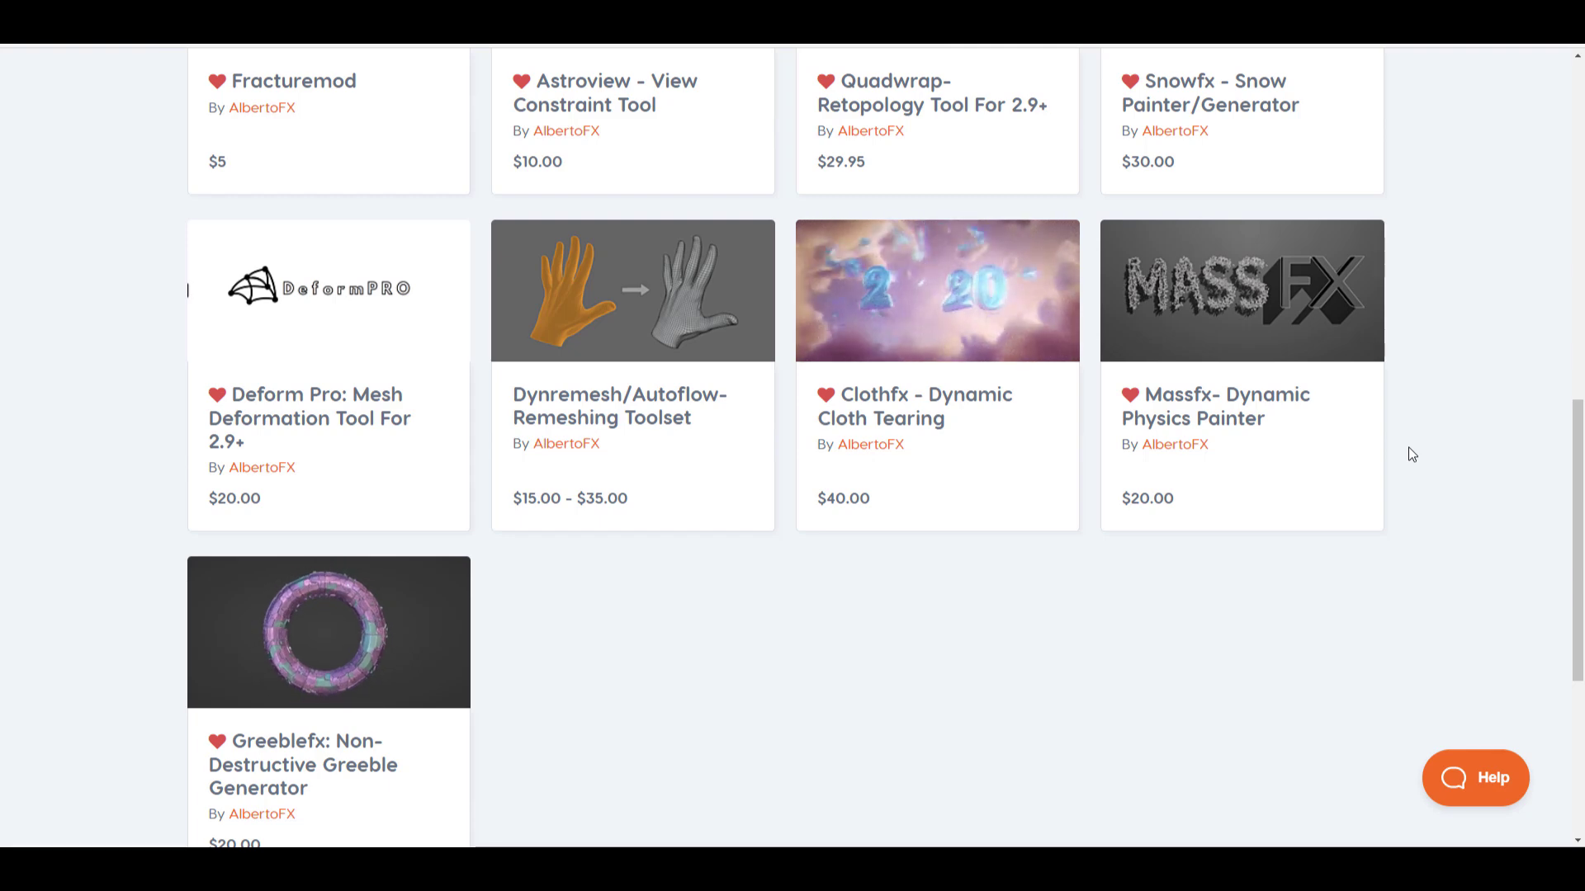
pyautogui.scroll(2, 1408, 448)
pyautogui.scroll(4, 1428, 464)
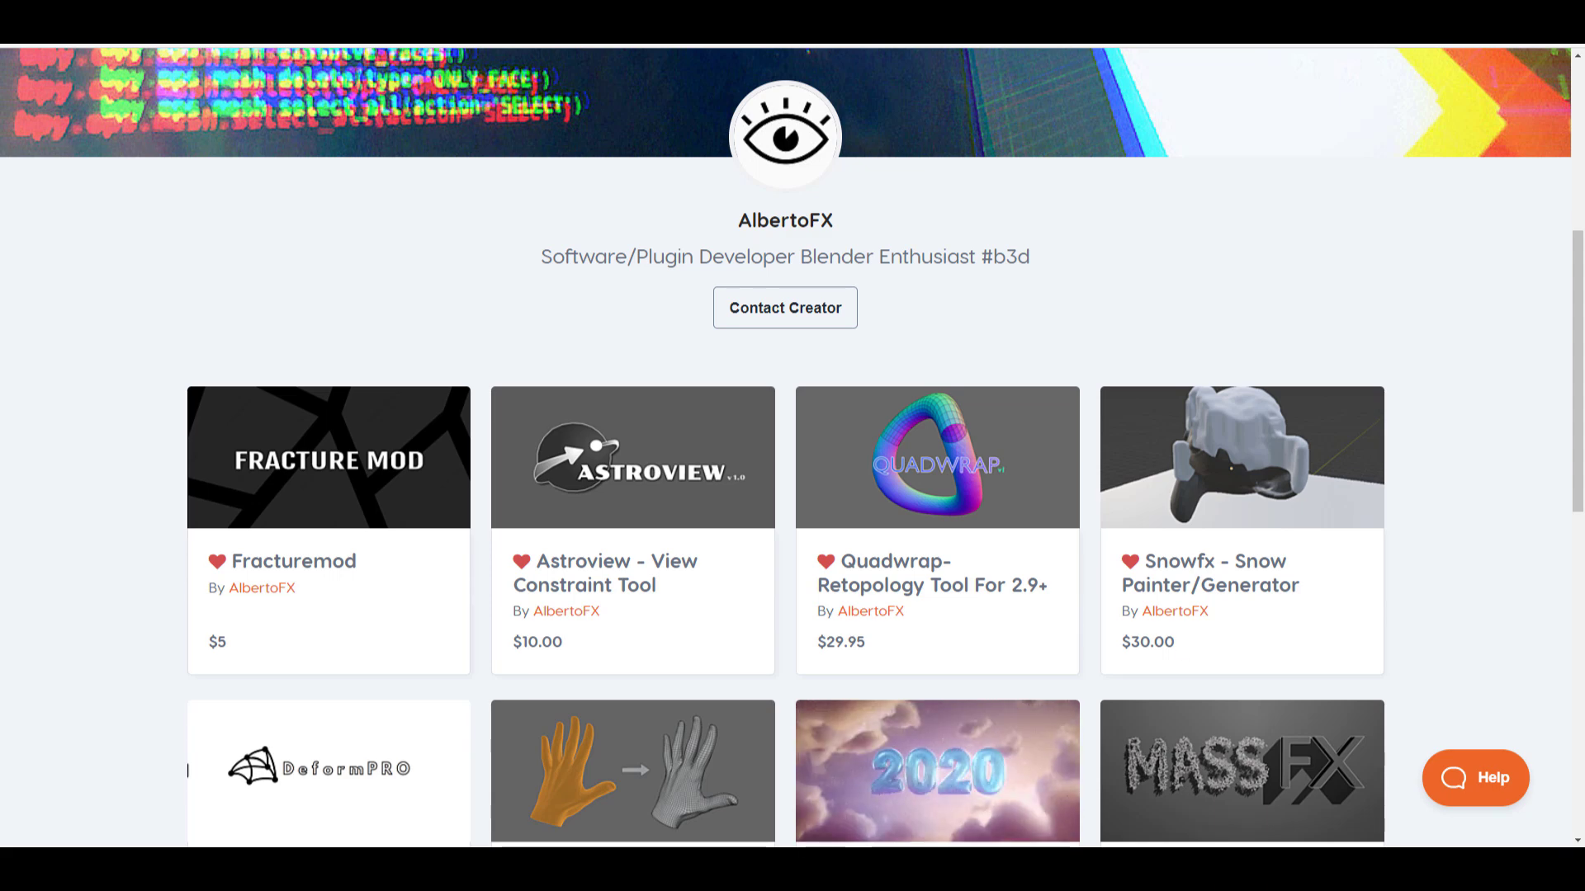
pyautogui.click(329, 459)
pyautogui.scroll(-7, 911, 509)
pyautogui.scroll(-5, 911, 509)
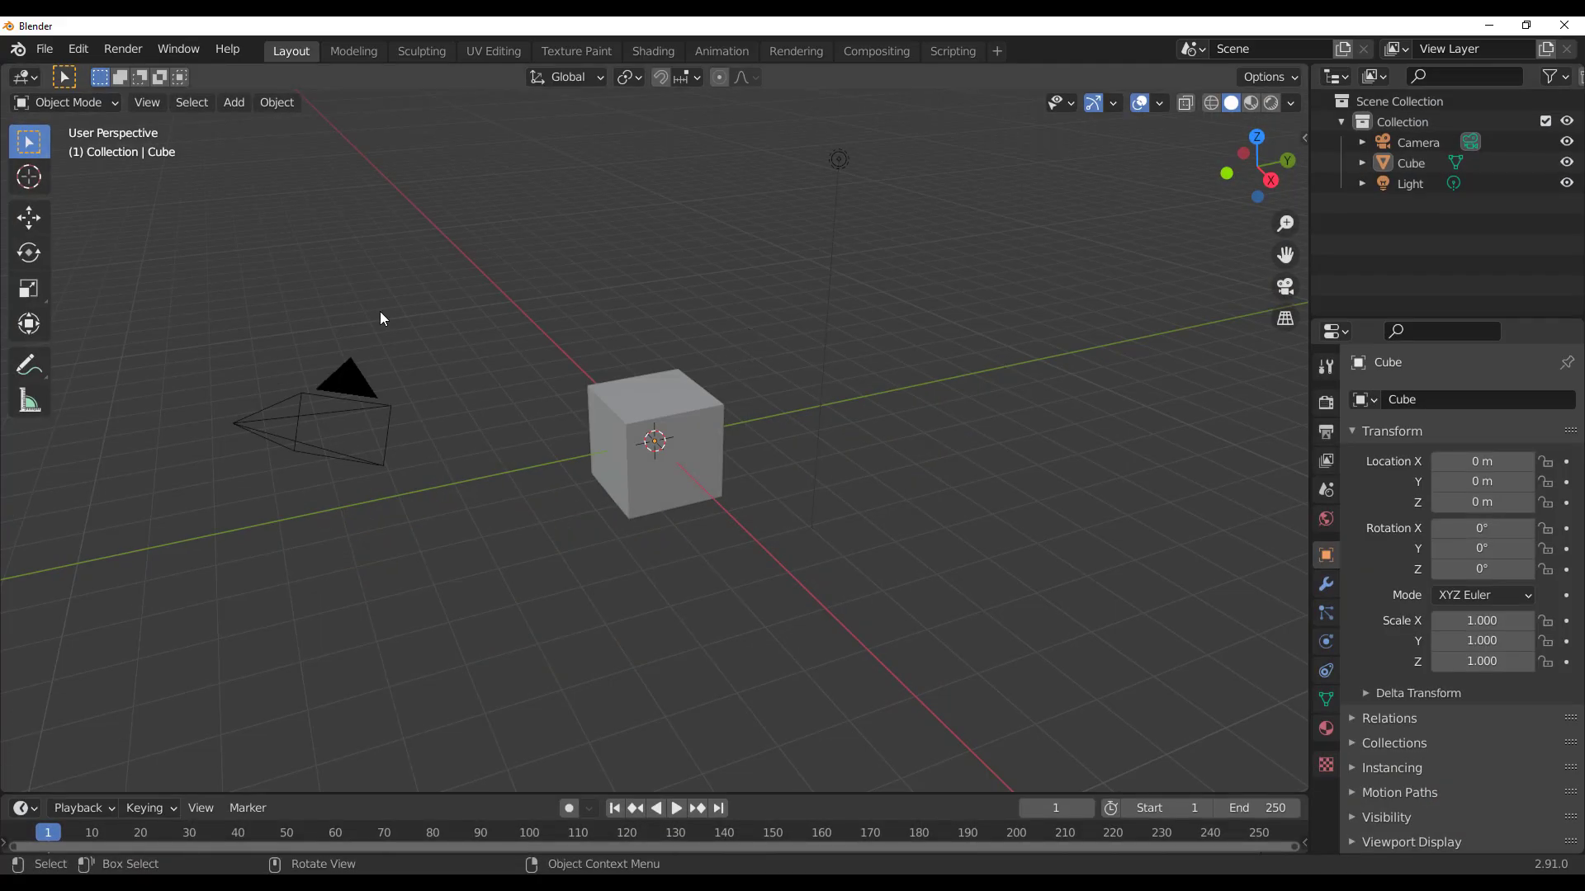
# Bring up the FractureMOD 1.0 settings in the 3D viewport of the default cube scene.
pyautogui.click(80, 51)
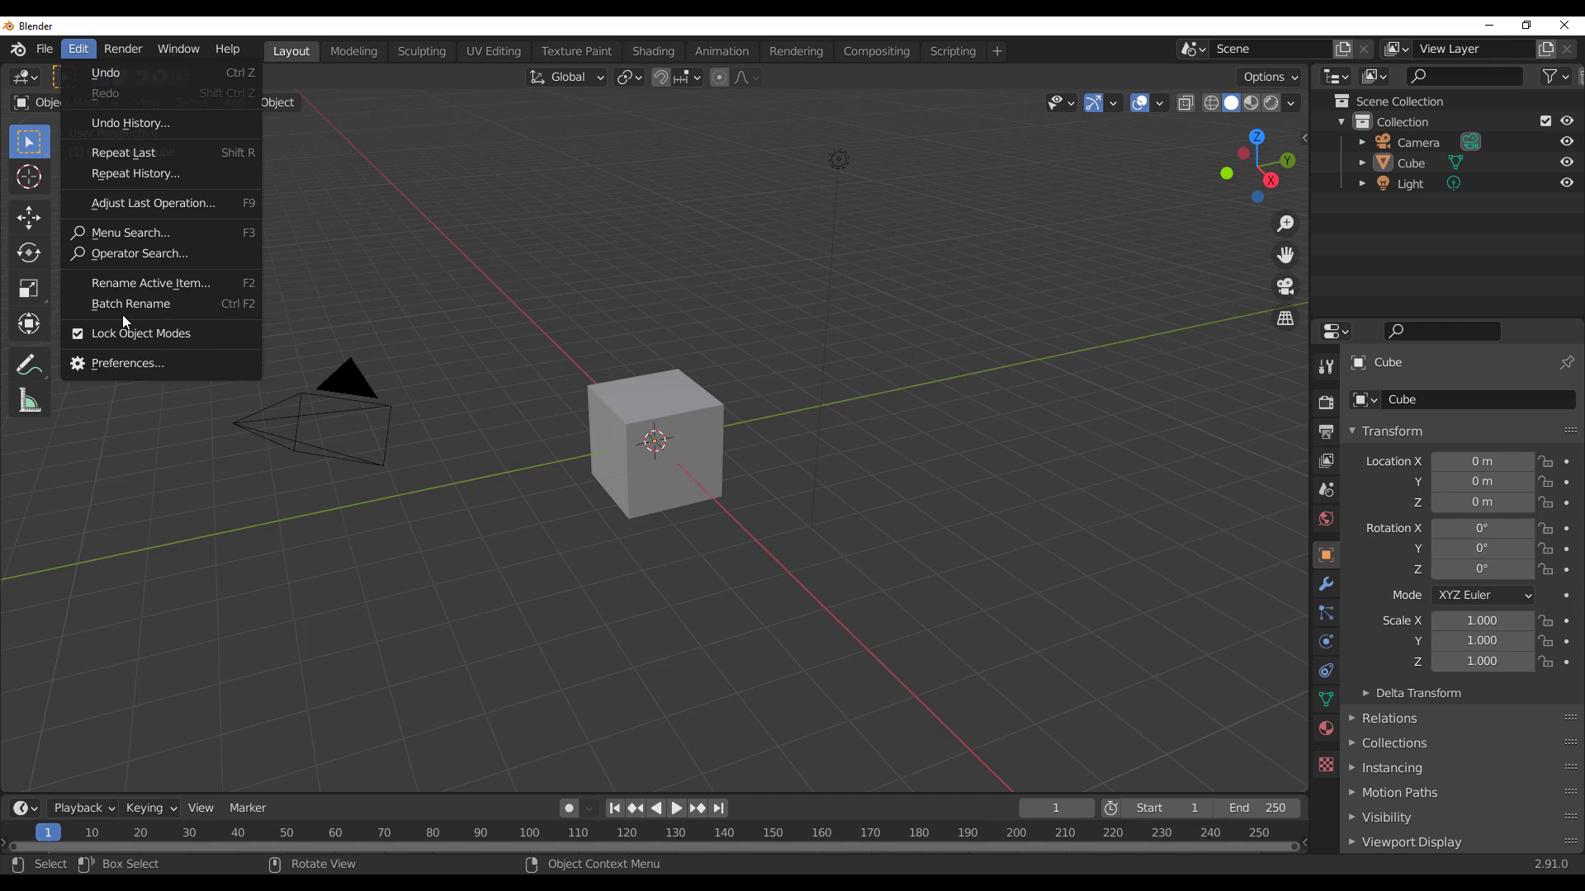
pyautogui.moveTo(672, 494); pyautogui.dragTo(698, 444, button='middle')
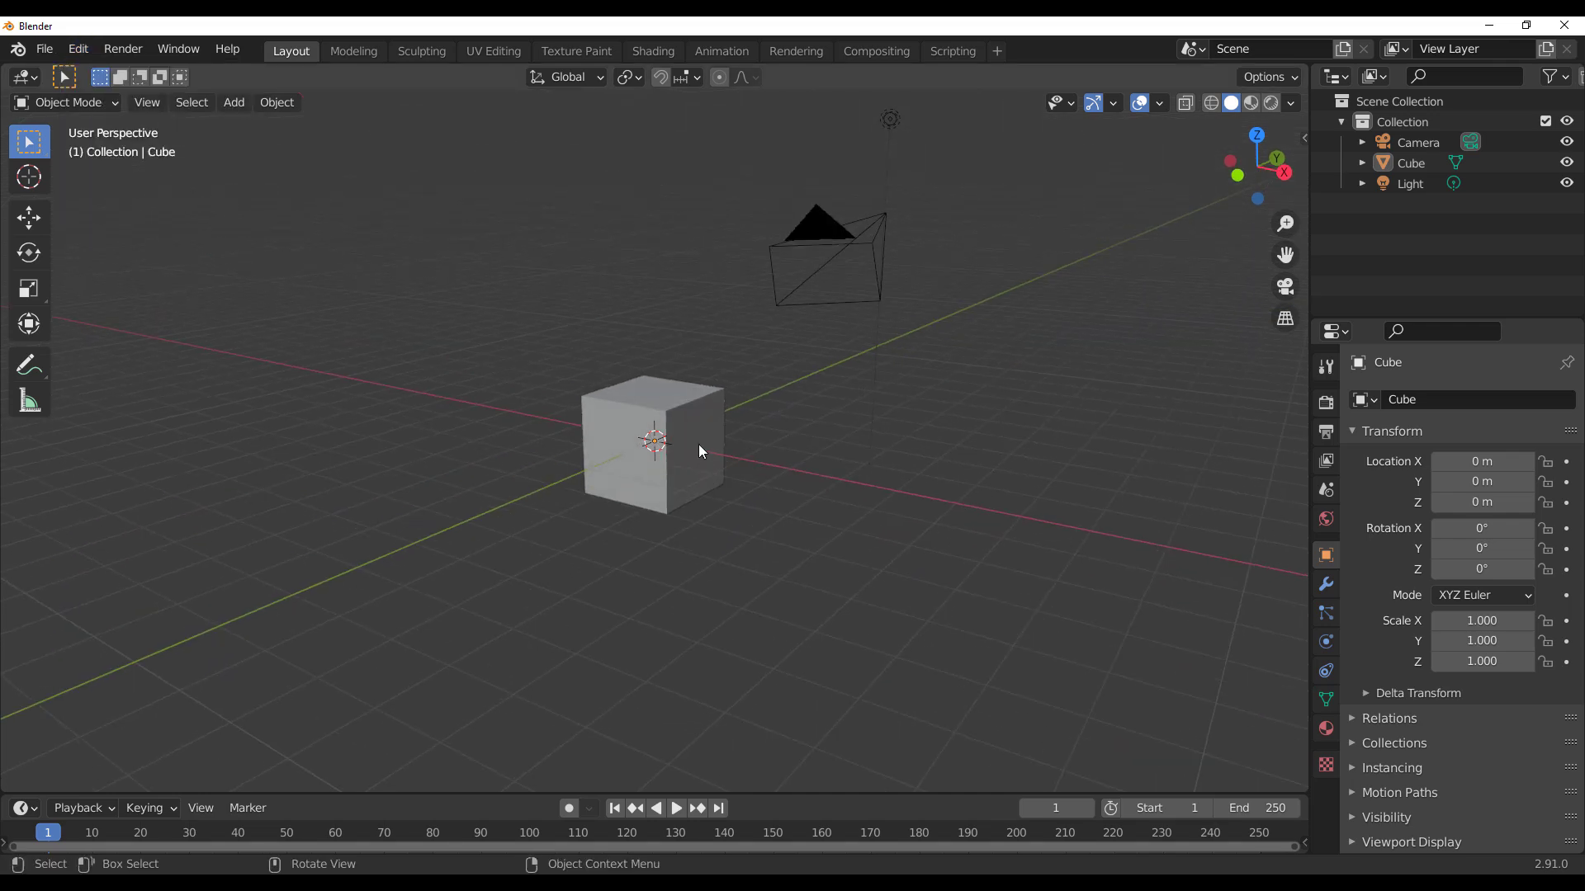
pyautogui.press('n')
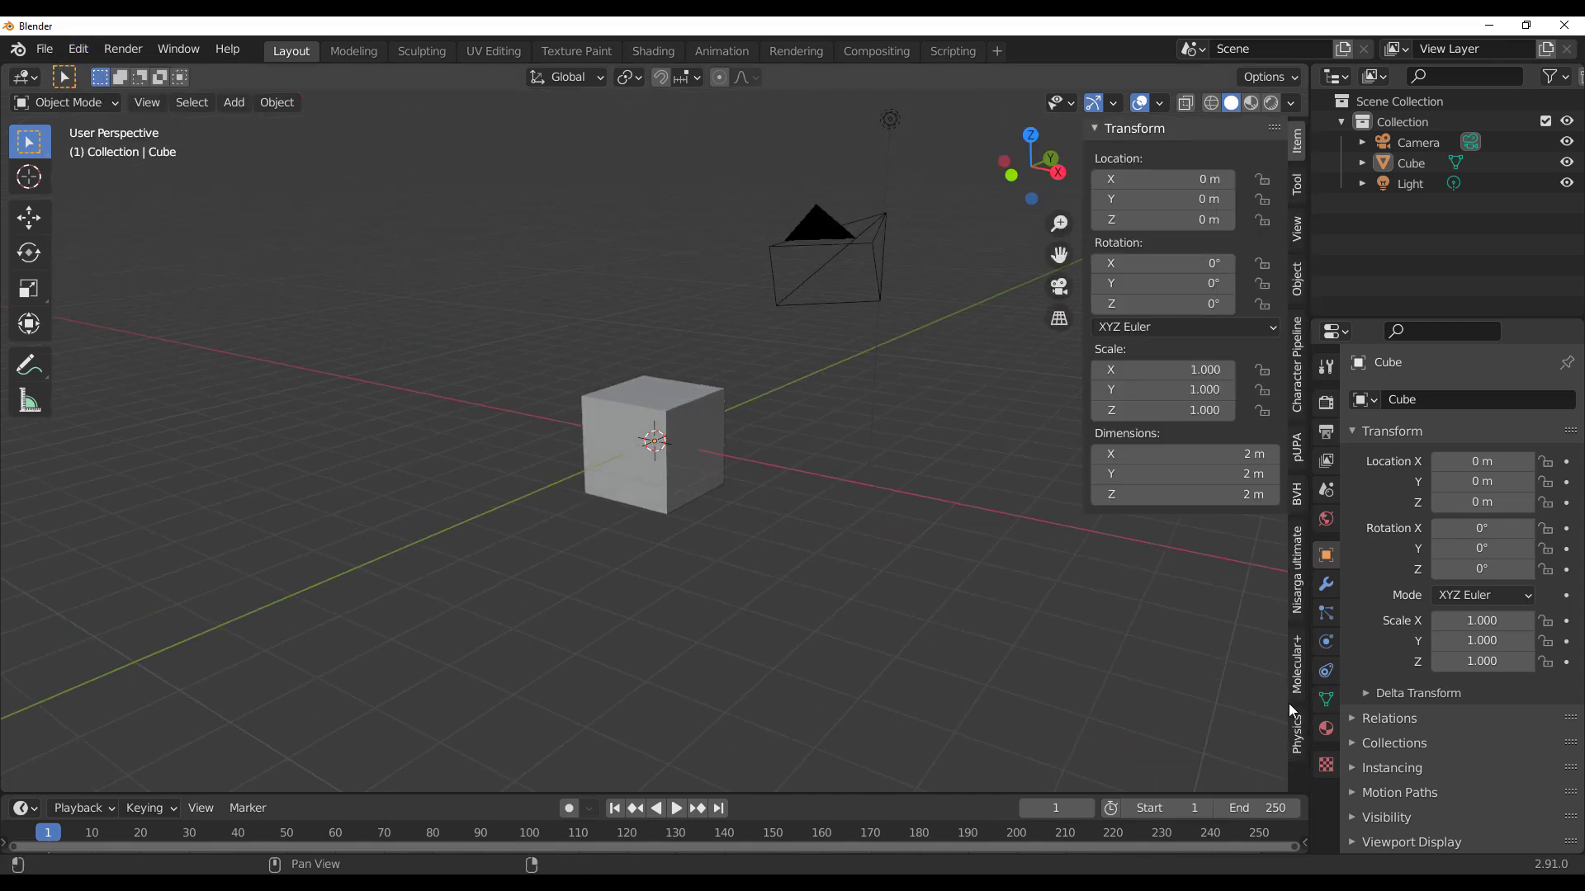
pyautogui.click(1298, 738)
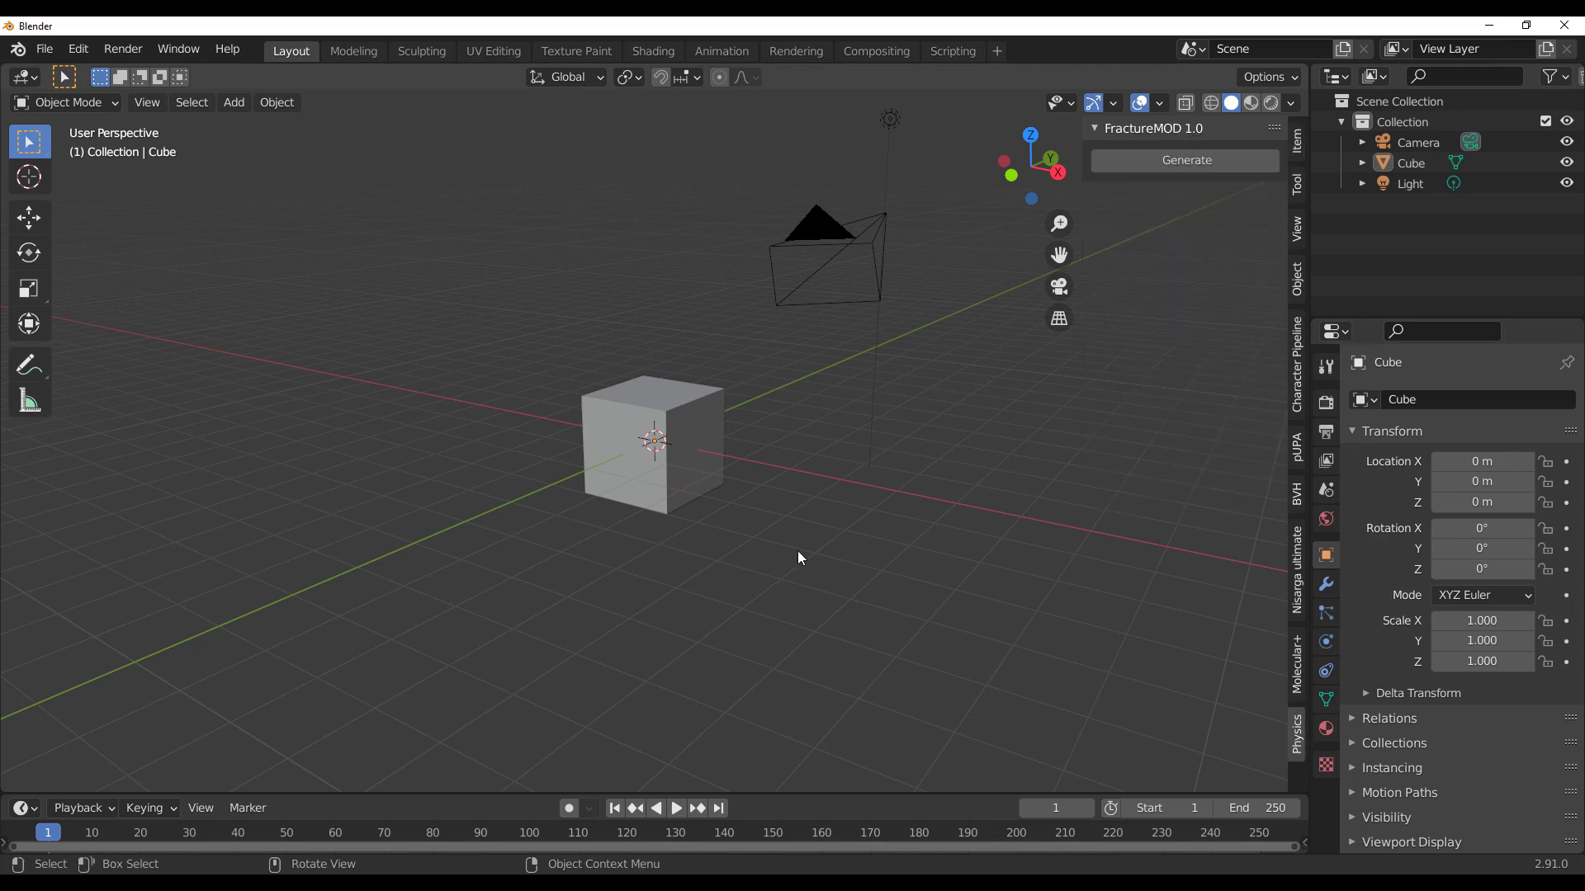
# Raise the default cube along the Z axis to about 2.21 m above the ground.
pyautogui.click(702, 483)
pyautogui.moveTo(970, 552); pyautogui.dragTo(757, 417, button='middle')
pyautogui.scroll(3, 757, 418)
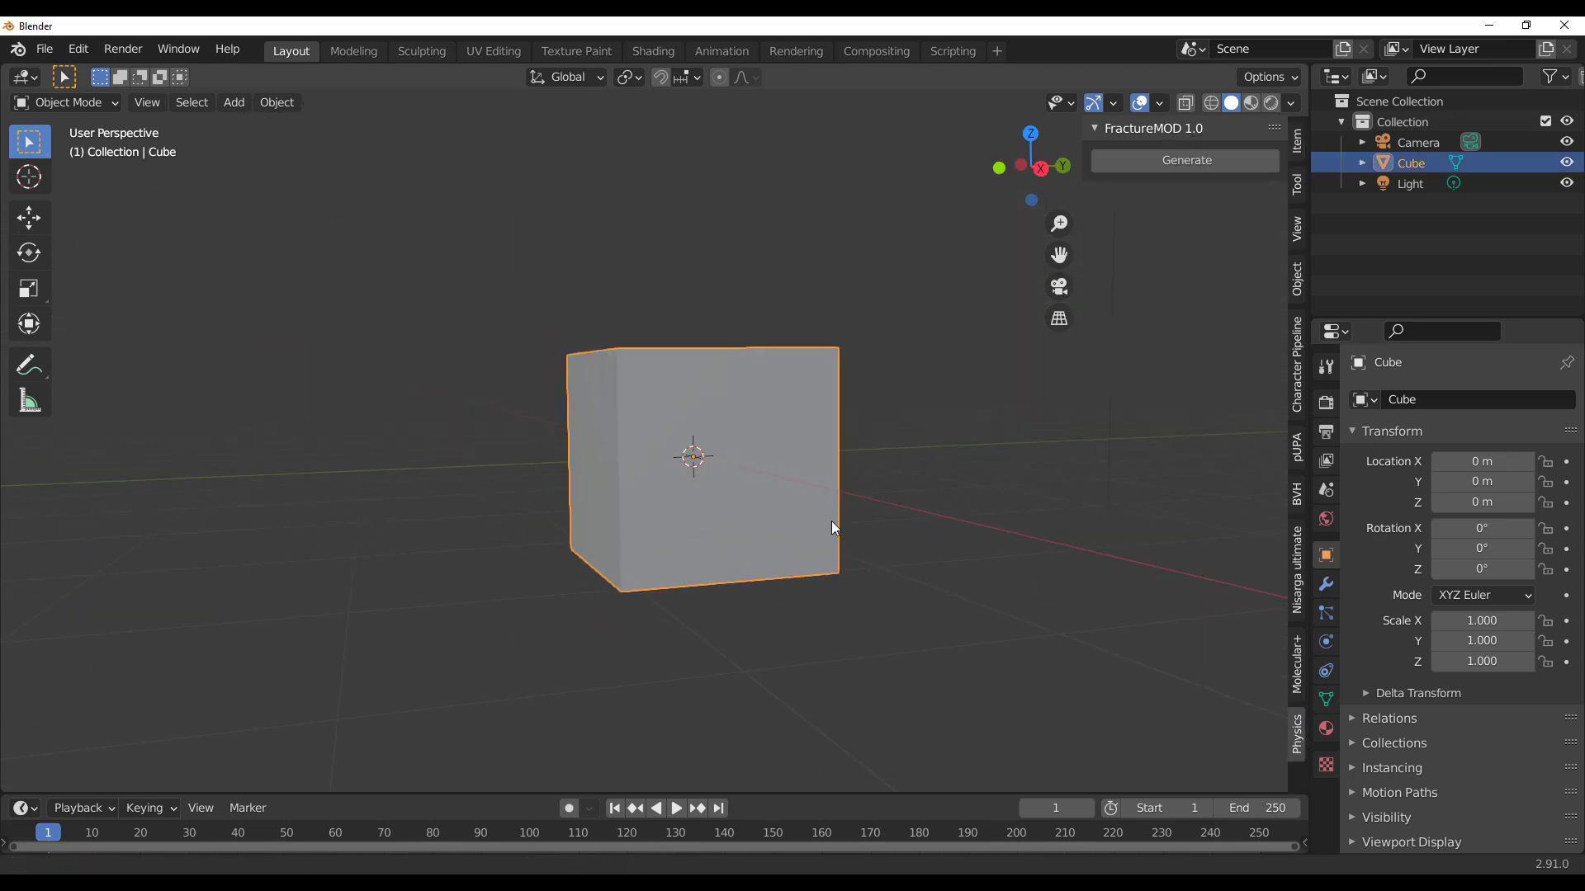
pyautogui.click(28, 217)
pyautogui.moveTo(702, 388); pyautogui.dragTo(687, 165)
pyautogui.moveTo(799, 424); pyautogui.dragTo(616, 208, button='middle')
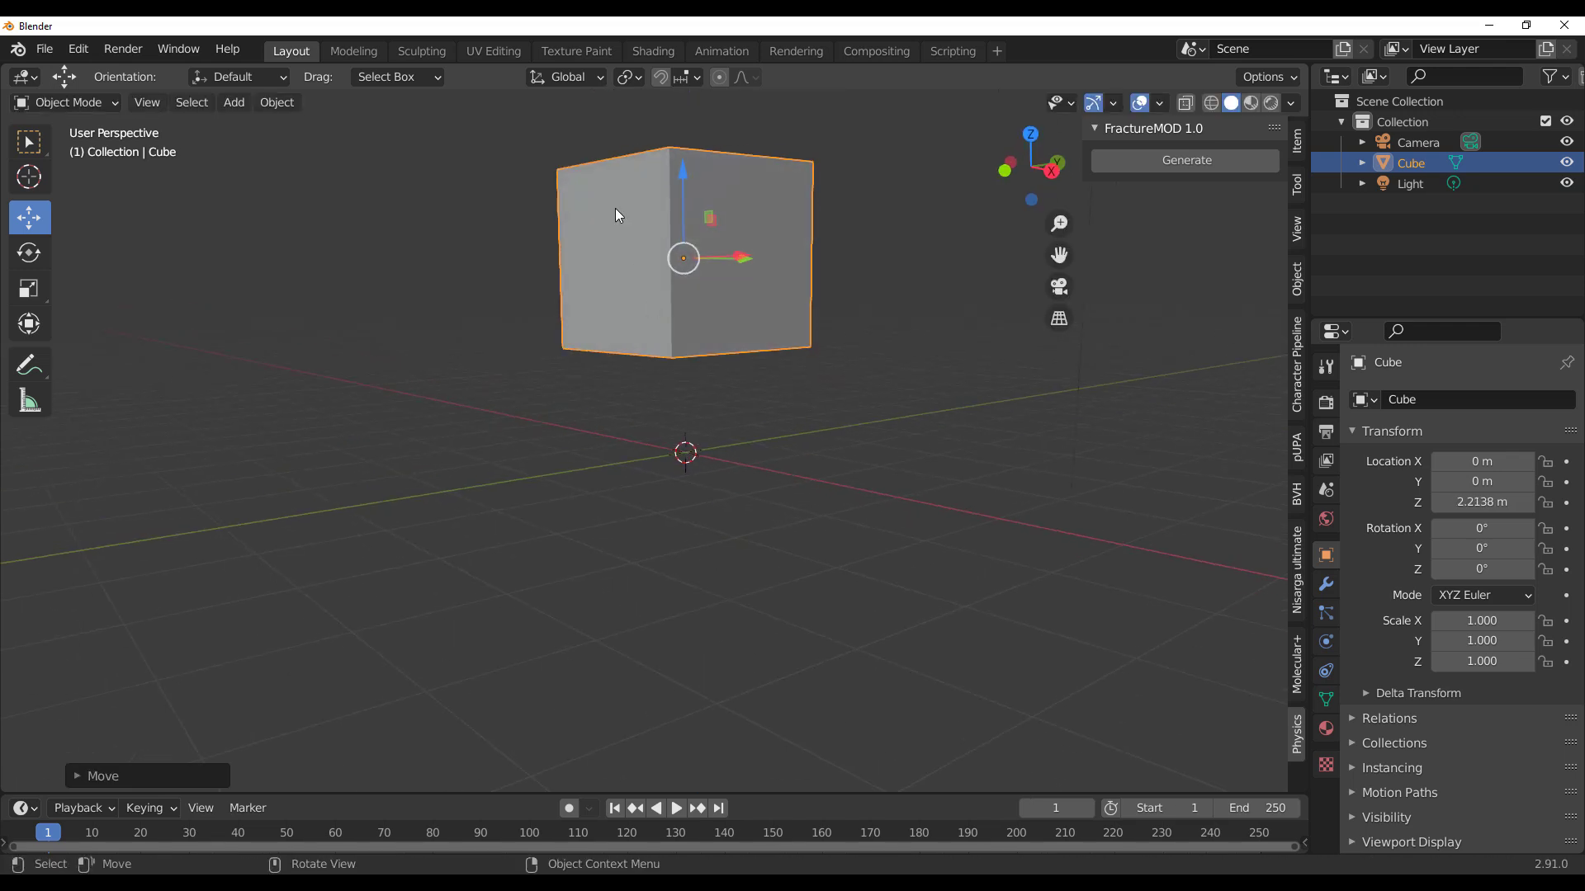
# Generate a FractureMOD fracture on the raised cube and inspect the cracks from several sides.
pyautogui.click(1148, 159)
pyautogui.moveTo(747, 373); pyautogui.dragTo(685, 345, button='middle')
pyautogui.scroll(3, 644, 323)
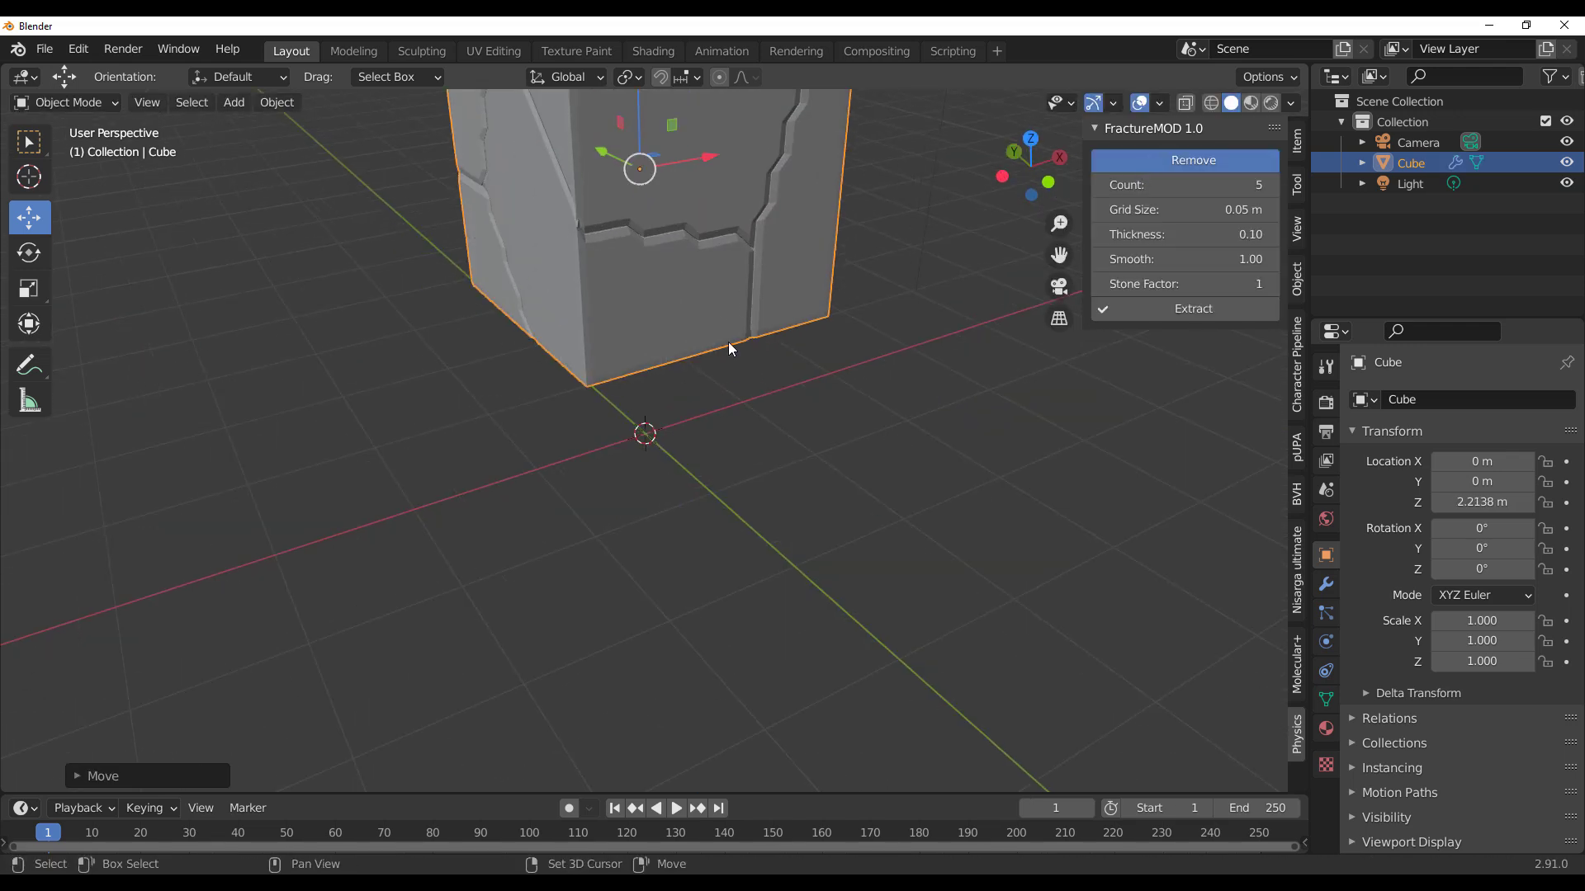
pyautogui.scroll(-3, 740, 547)
pyautogui.moveTo(739, 548); pyautogui.dragTo(790, 524, button='middle')
pyautogui.scroll(2, 653, 464)
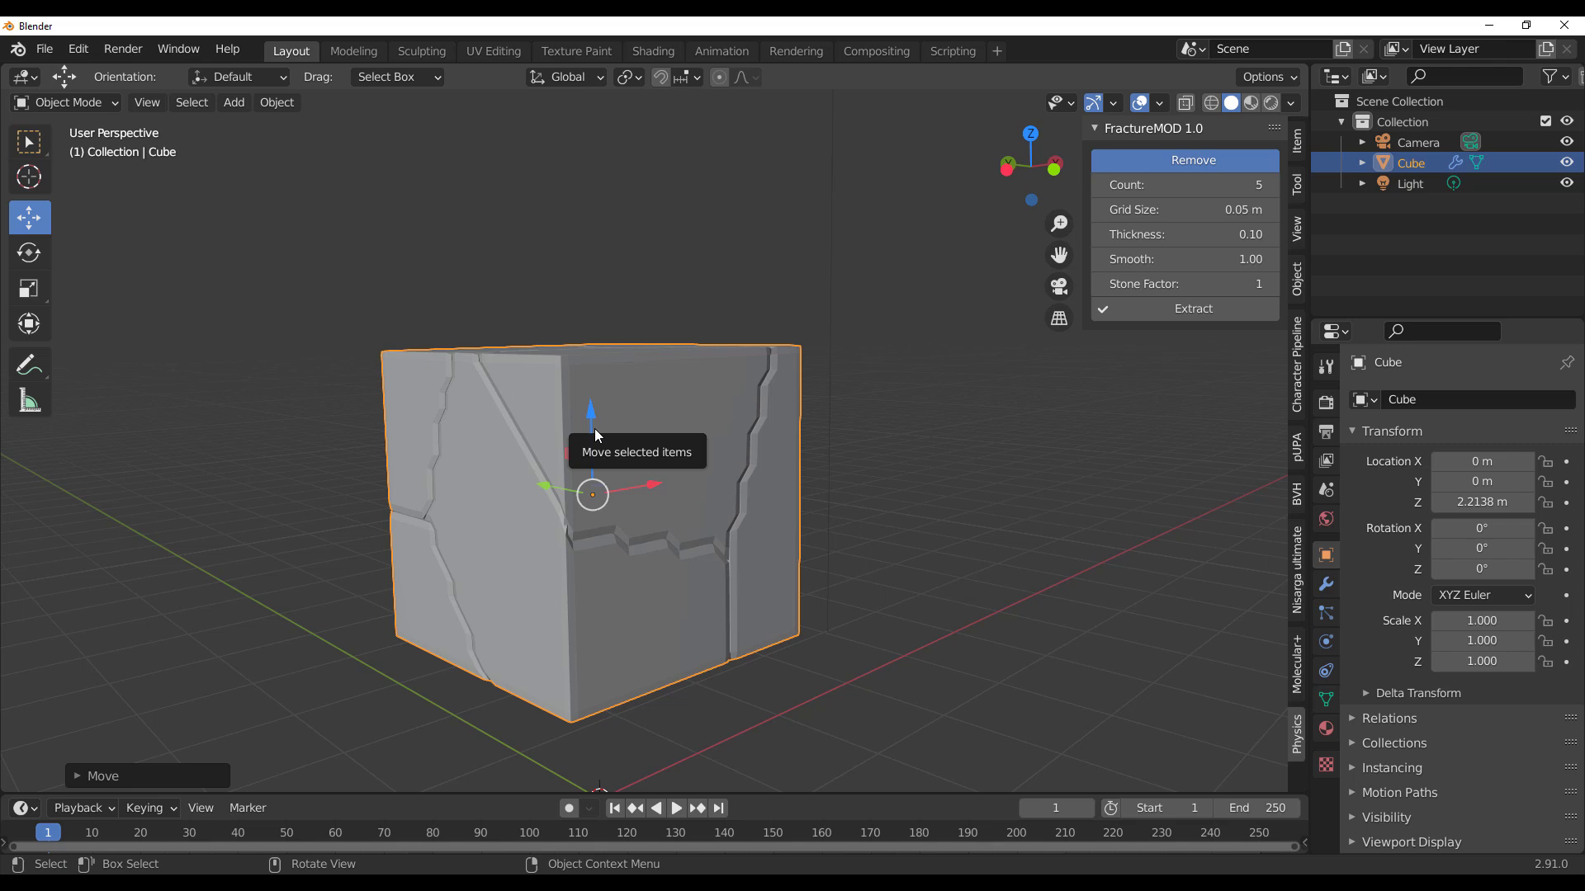
# Turn on the wireframe overlay for the scene's geometry.
pyautogui.click(1160, 102)
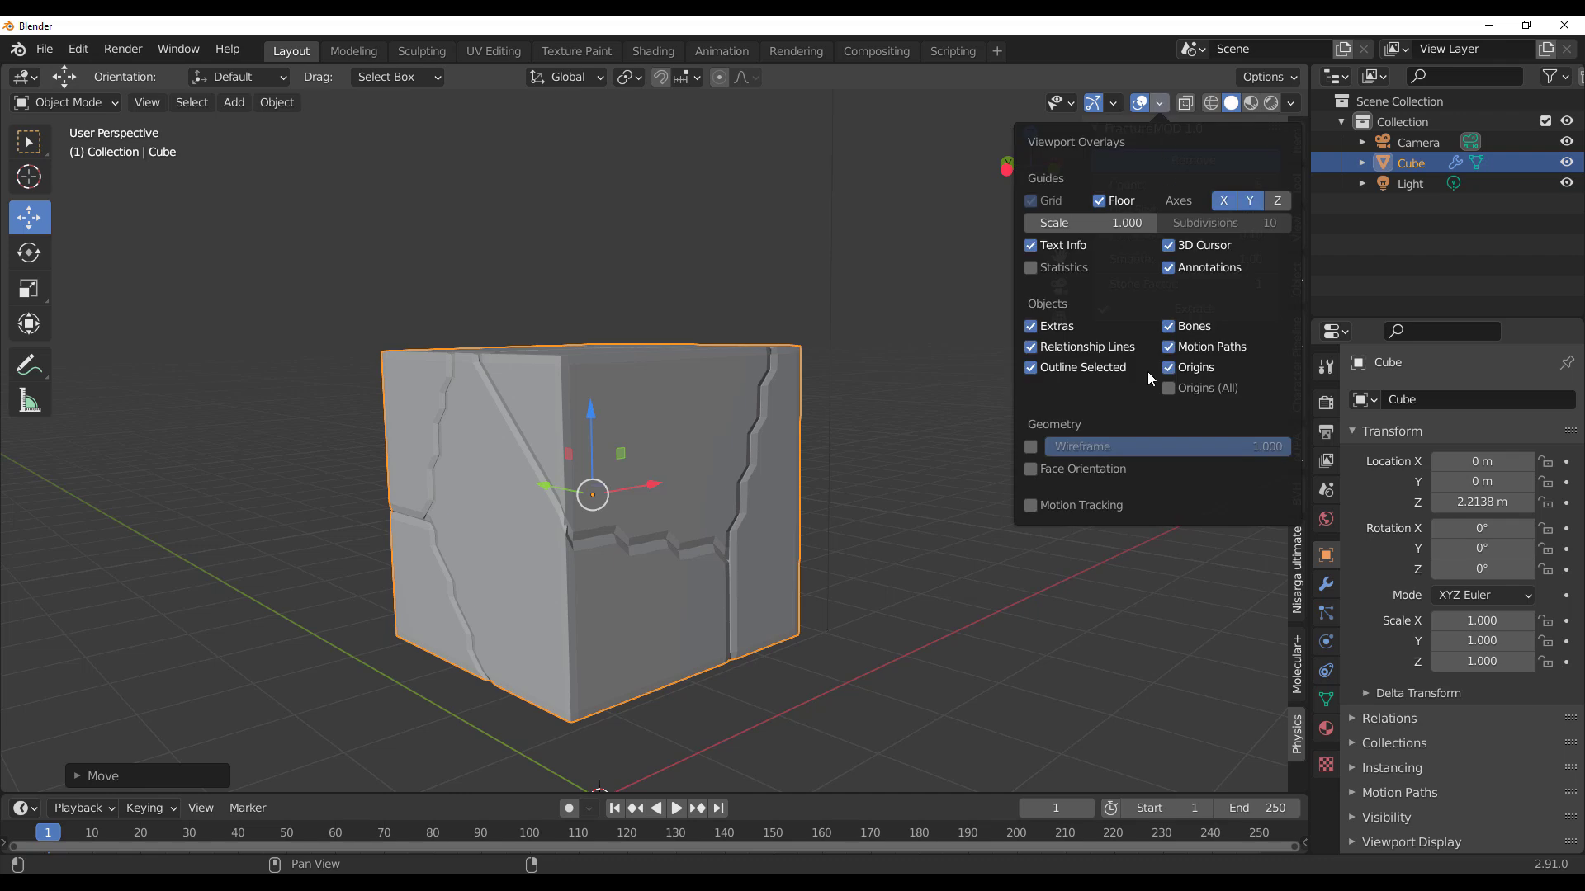
pyautogui.click(1030, 446)
pyautogui.moveTo(798, 545)
pyautogui.mouseDown(button='middle')
pyautogui.moveTo(644, 556)
pyautogui.moveTo(835, 543)
pyautogui.moveTo(818, 542)
pyautogui.mouseUp(button='middle')
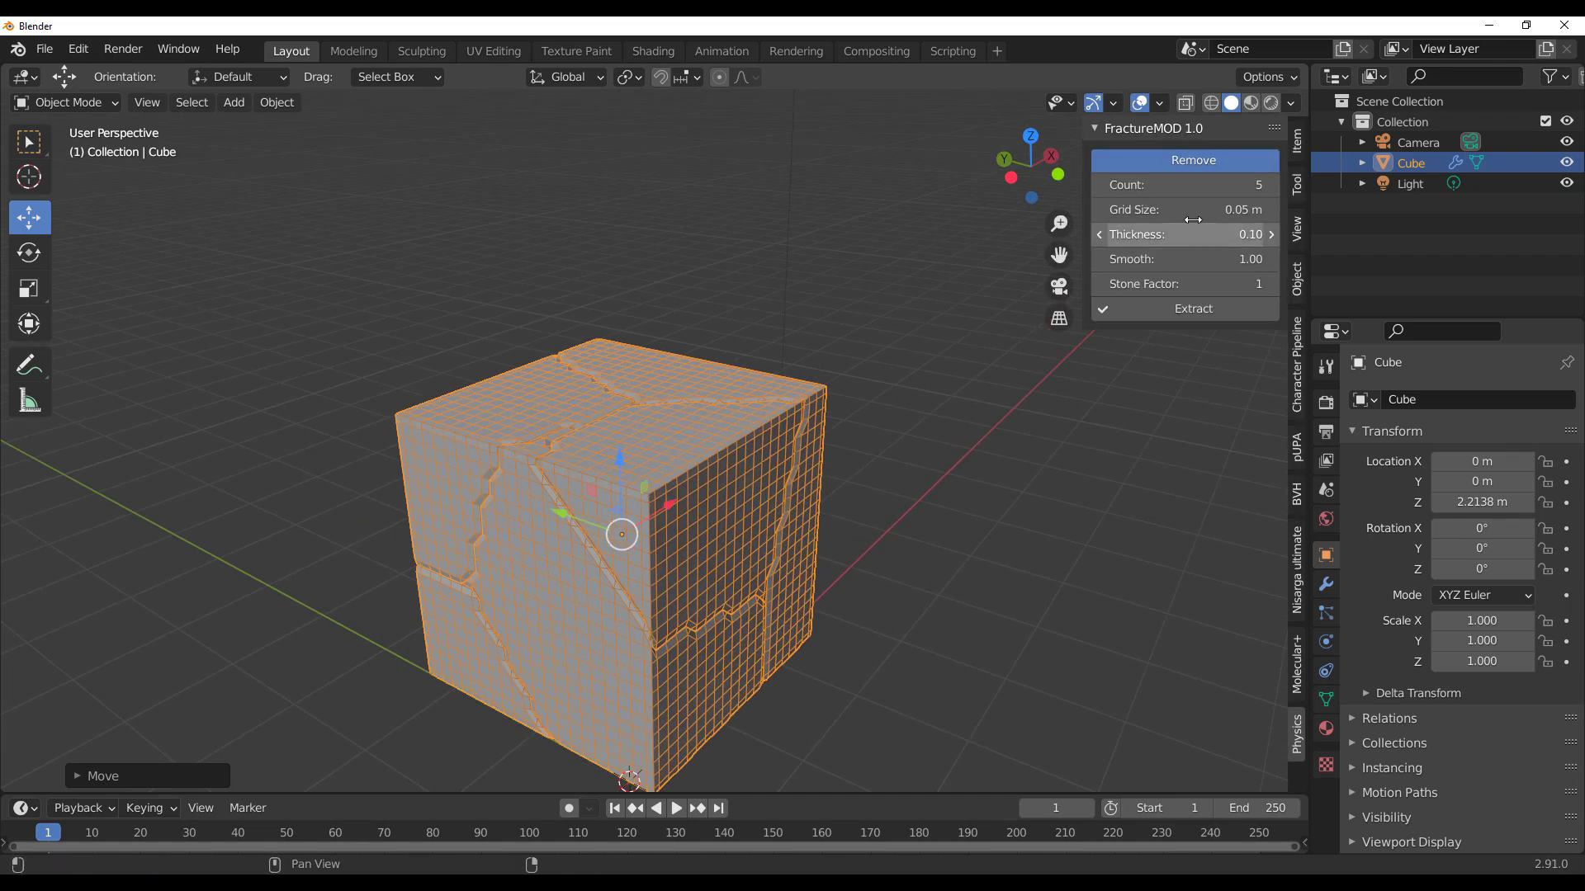
# Set the fracture's grid size to 0.11 m and its count to 35.
pyautogui.moveTo(1156, 211)
pyautogui.mouseDown()
pyautogui.moveTo(1189, 211)
pyautogui.moveTo(1149, 212)
pyautogui.mouseUp()
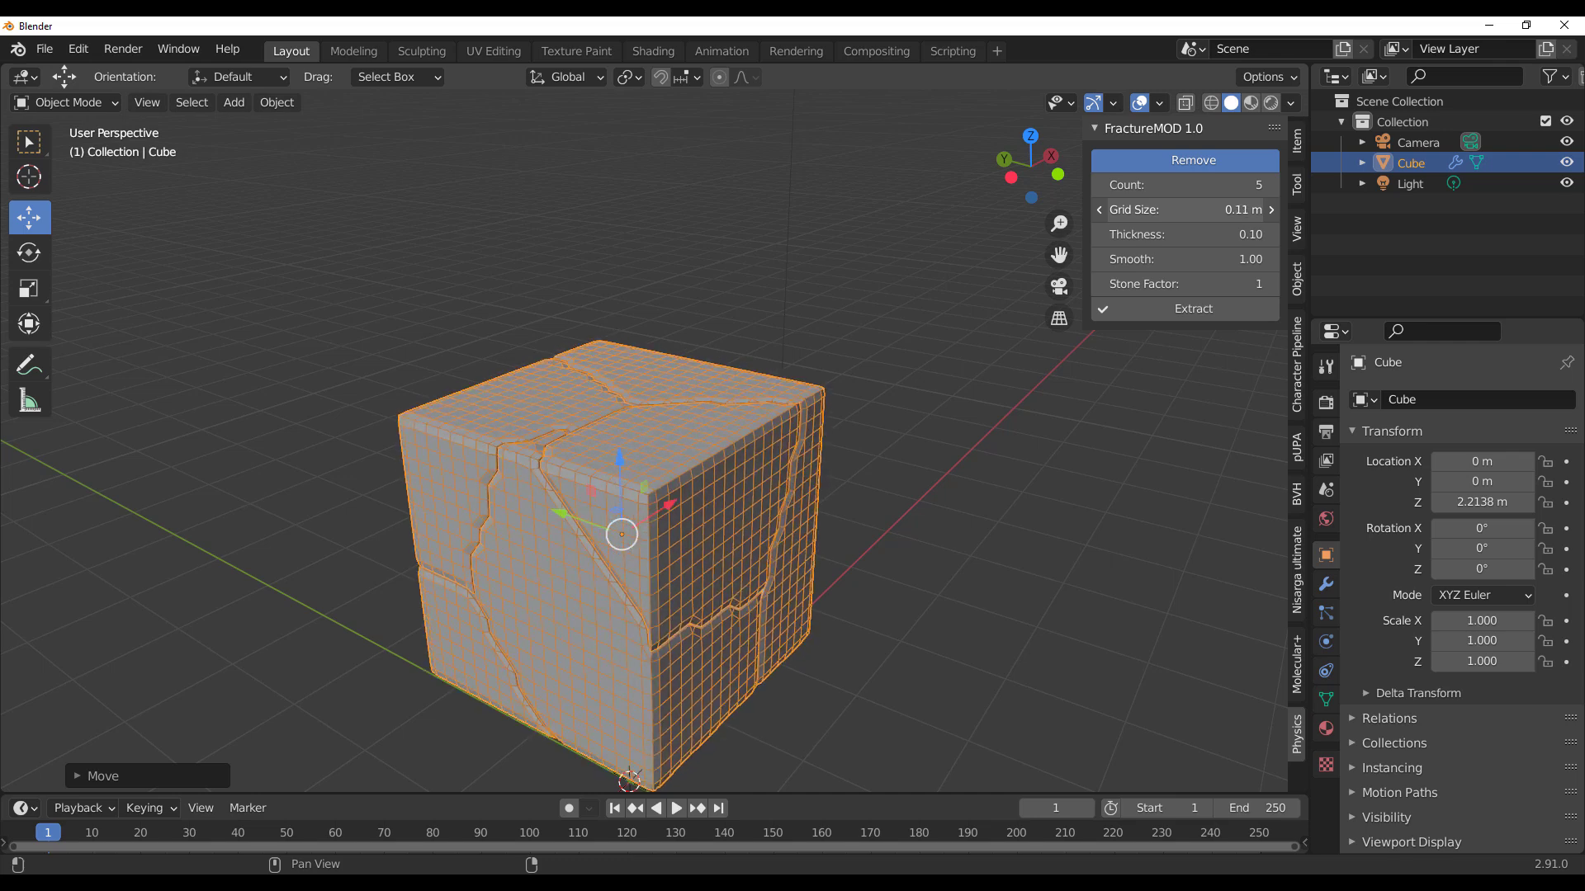
pyautogui.moveTo(805, 396); pyautogui.dragTo(840, 416, button='middle')
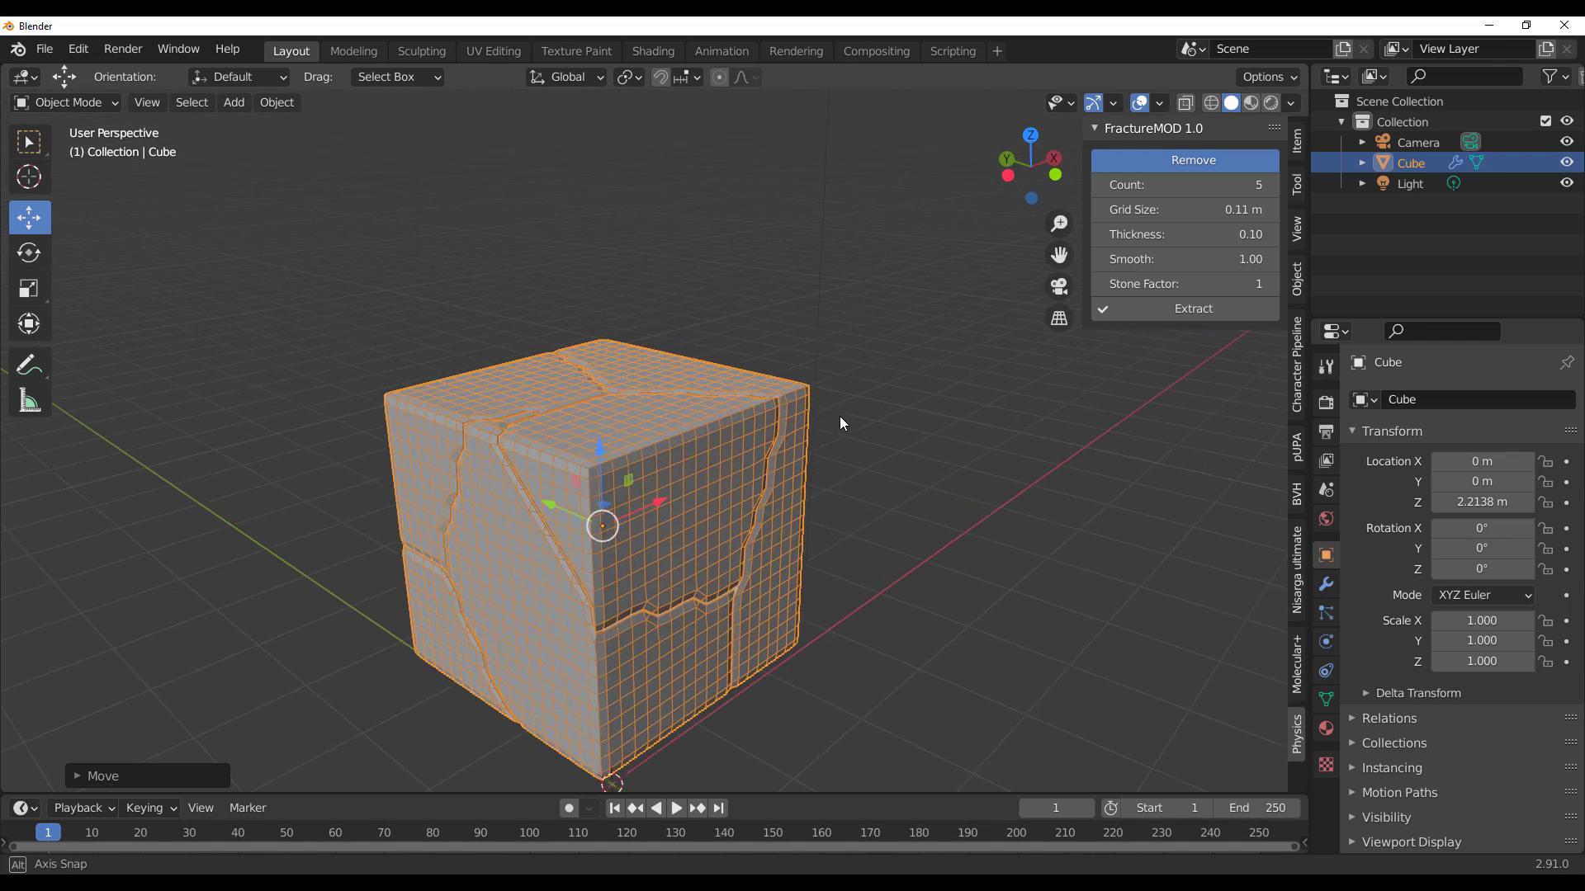
pyautogui.moveTo(1172, 185); pyautogui.dragTo(1221, 185)
pyautogui.scroll(3, 676, 487)
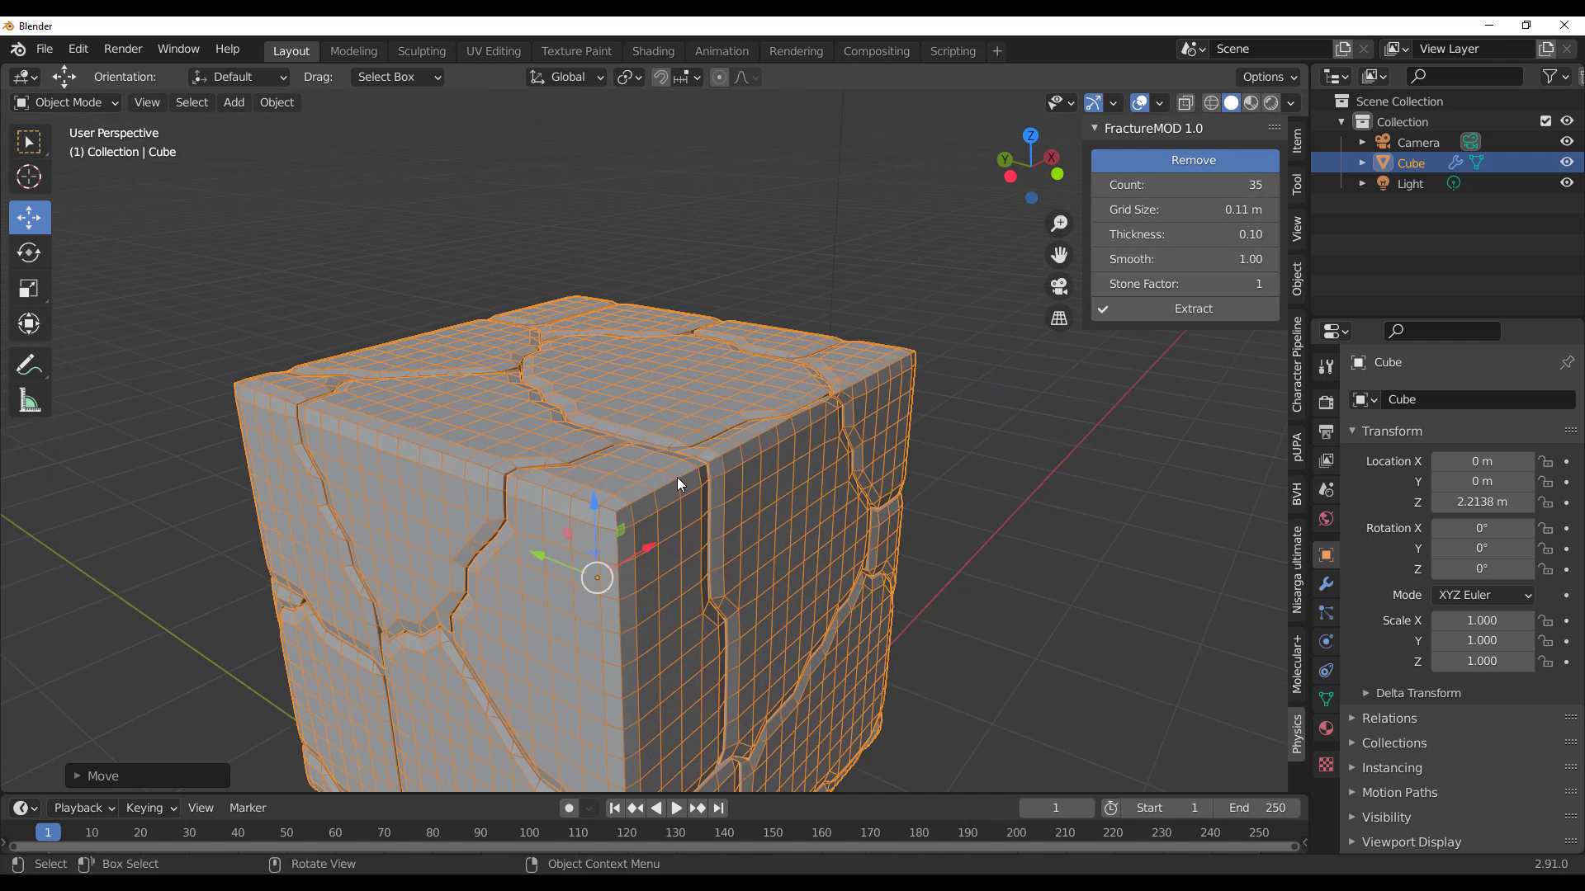
# Set the fracture's thickness to -0.04 and its smoothing to 0.99.
pyautogui.moveTo(1180, 235); pyautogui.dragTo(1143, 284)
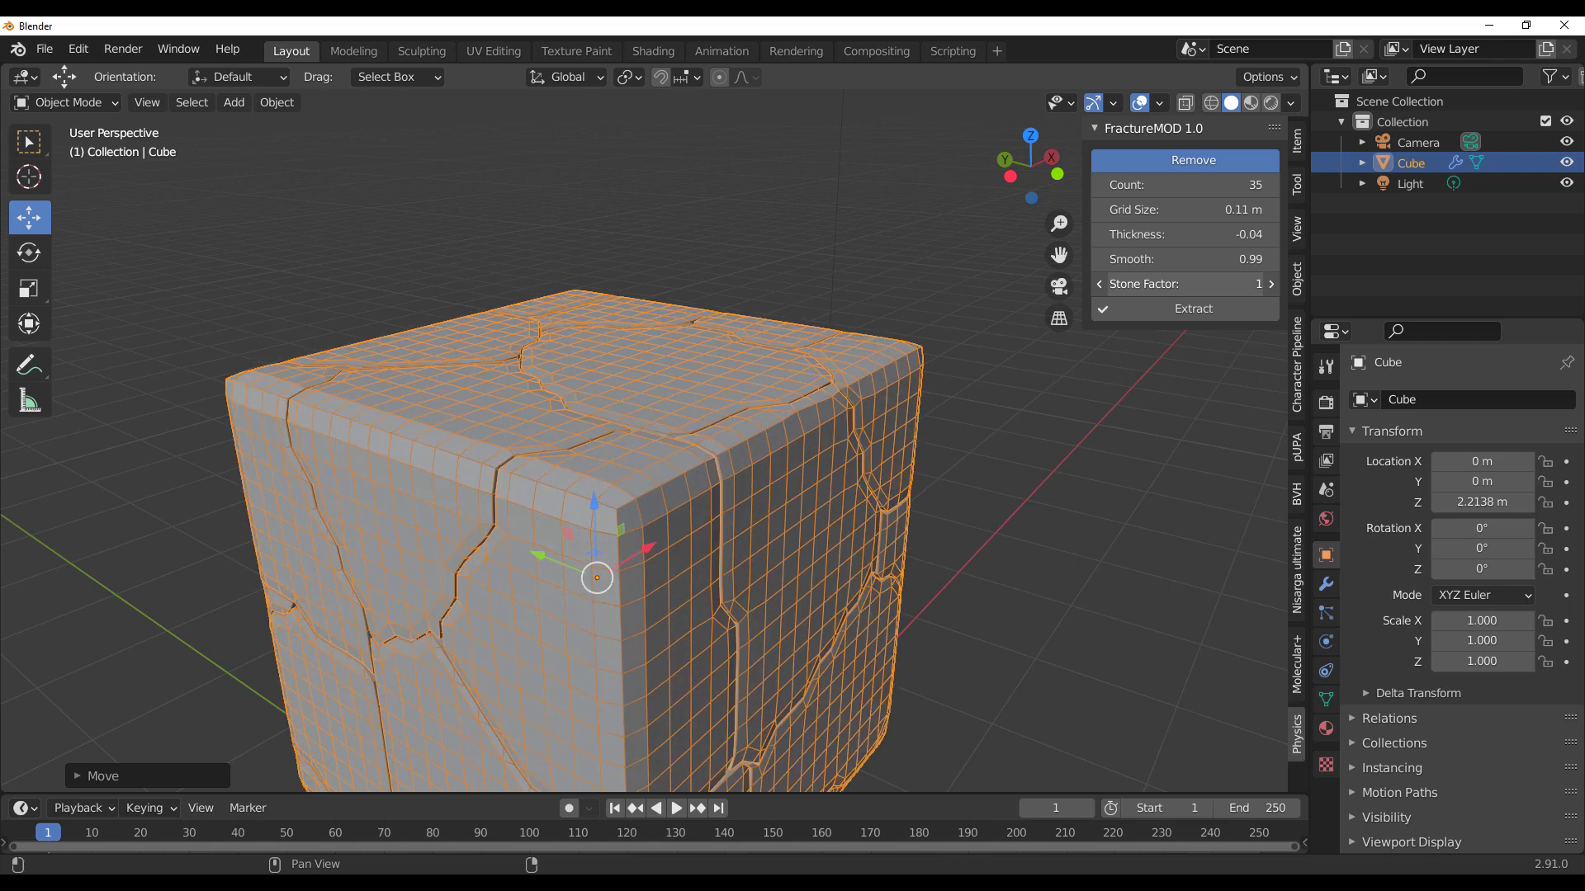
pyautogui.scroll(-3, 799, 517)
pyautogui.moveTo(781, 484); pyautogui.dragTo(739, 473, button='middle')
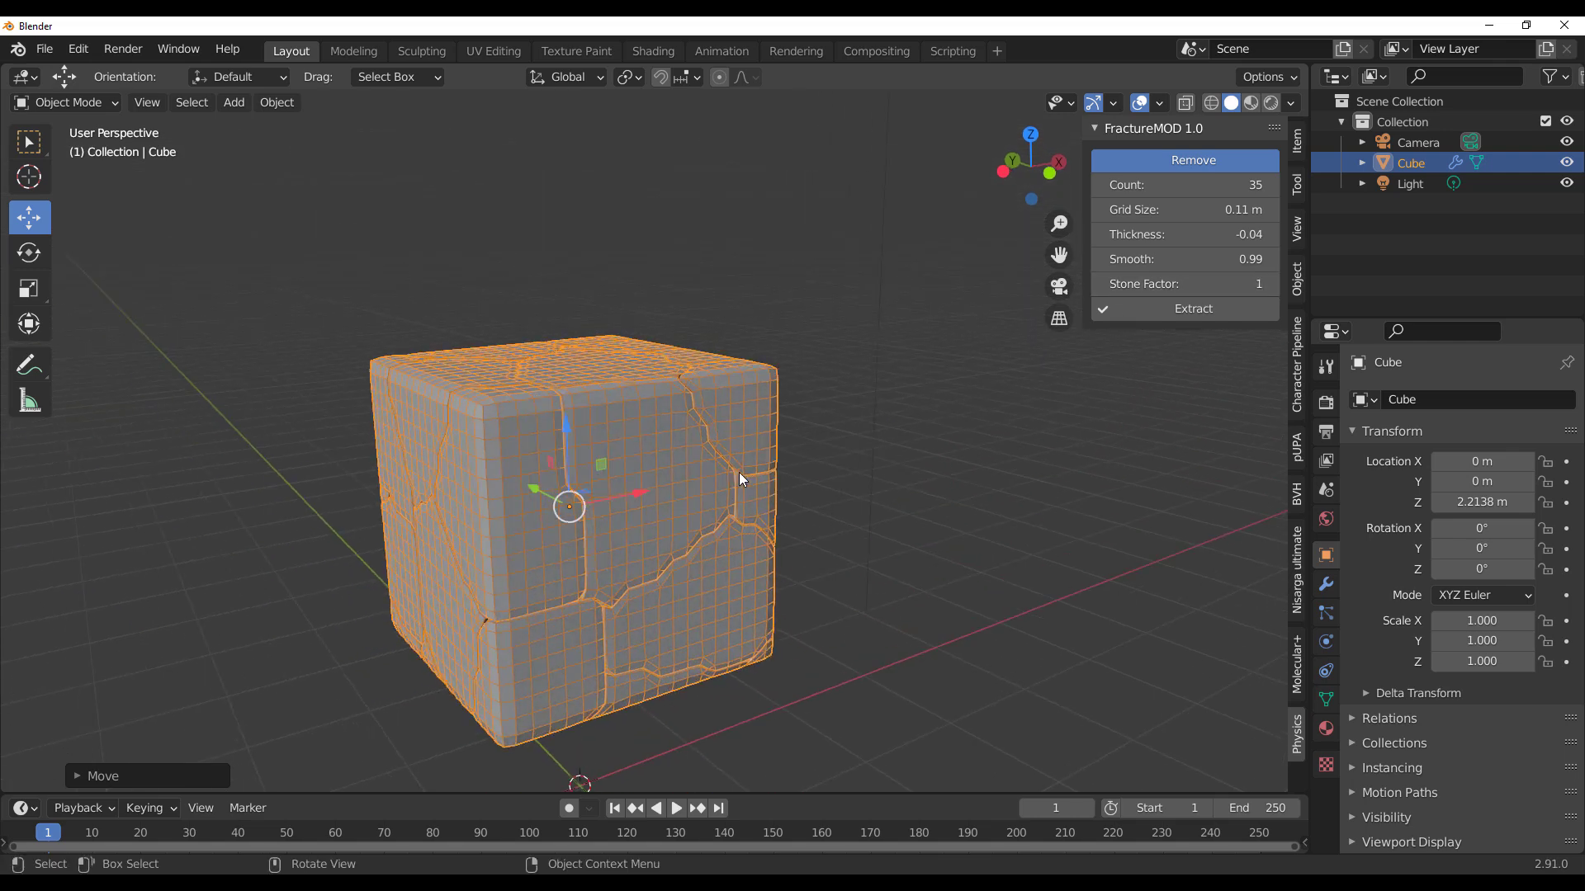
# Try extracting the fractured cube into separate pieces and select individual pieces to check them.
pyautogui.click(1146, 311)
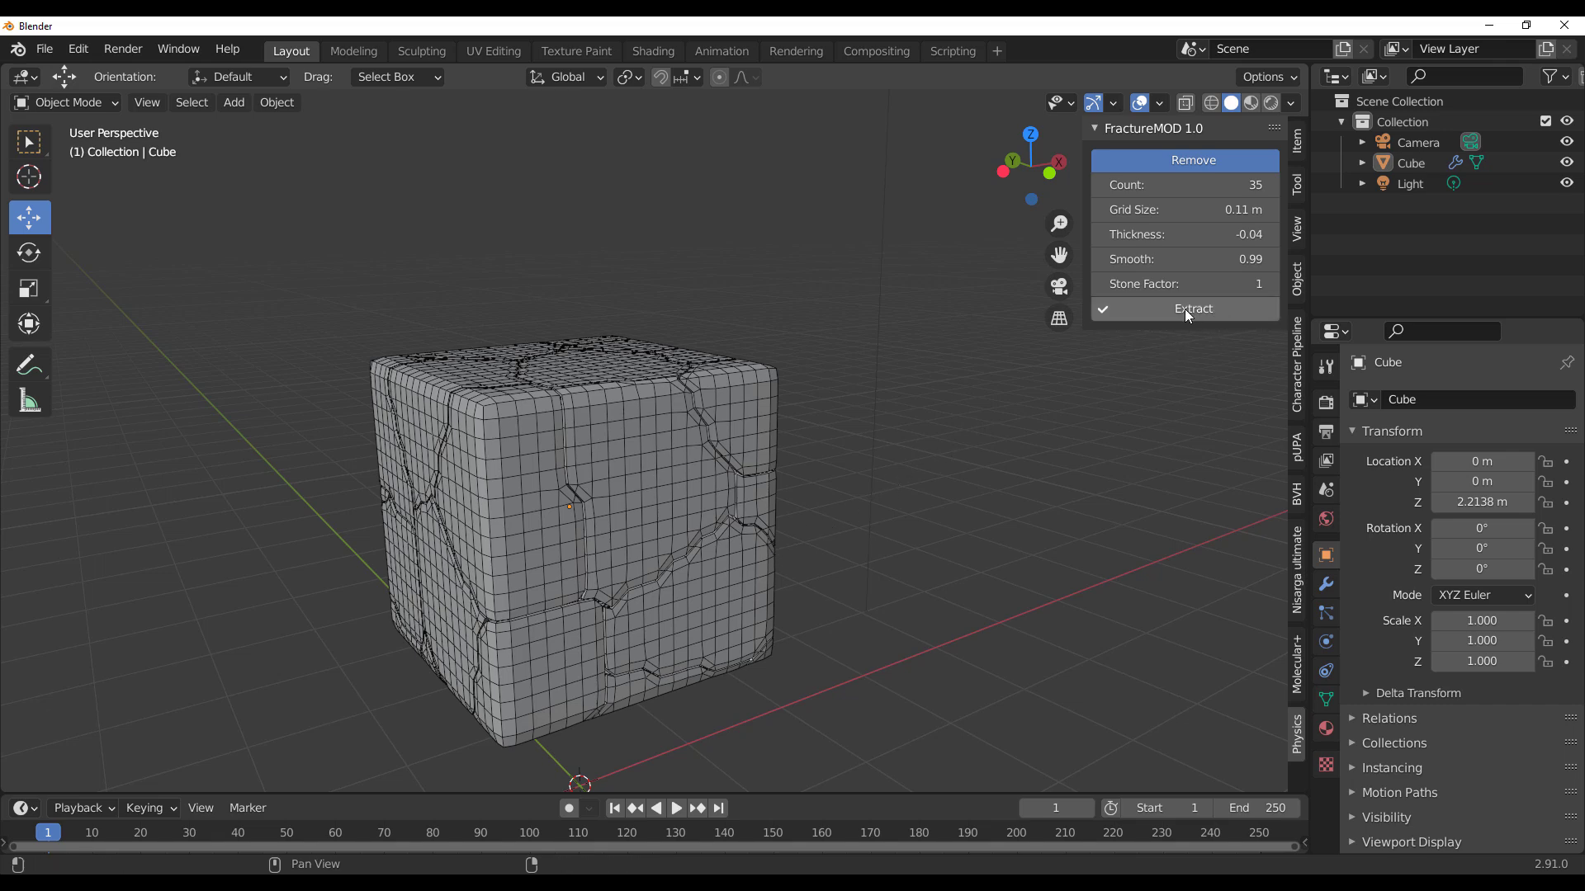
pyautogui.click(512, 477)
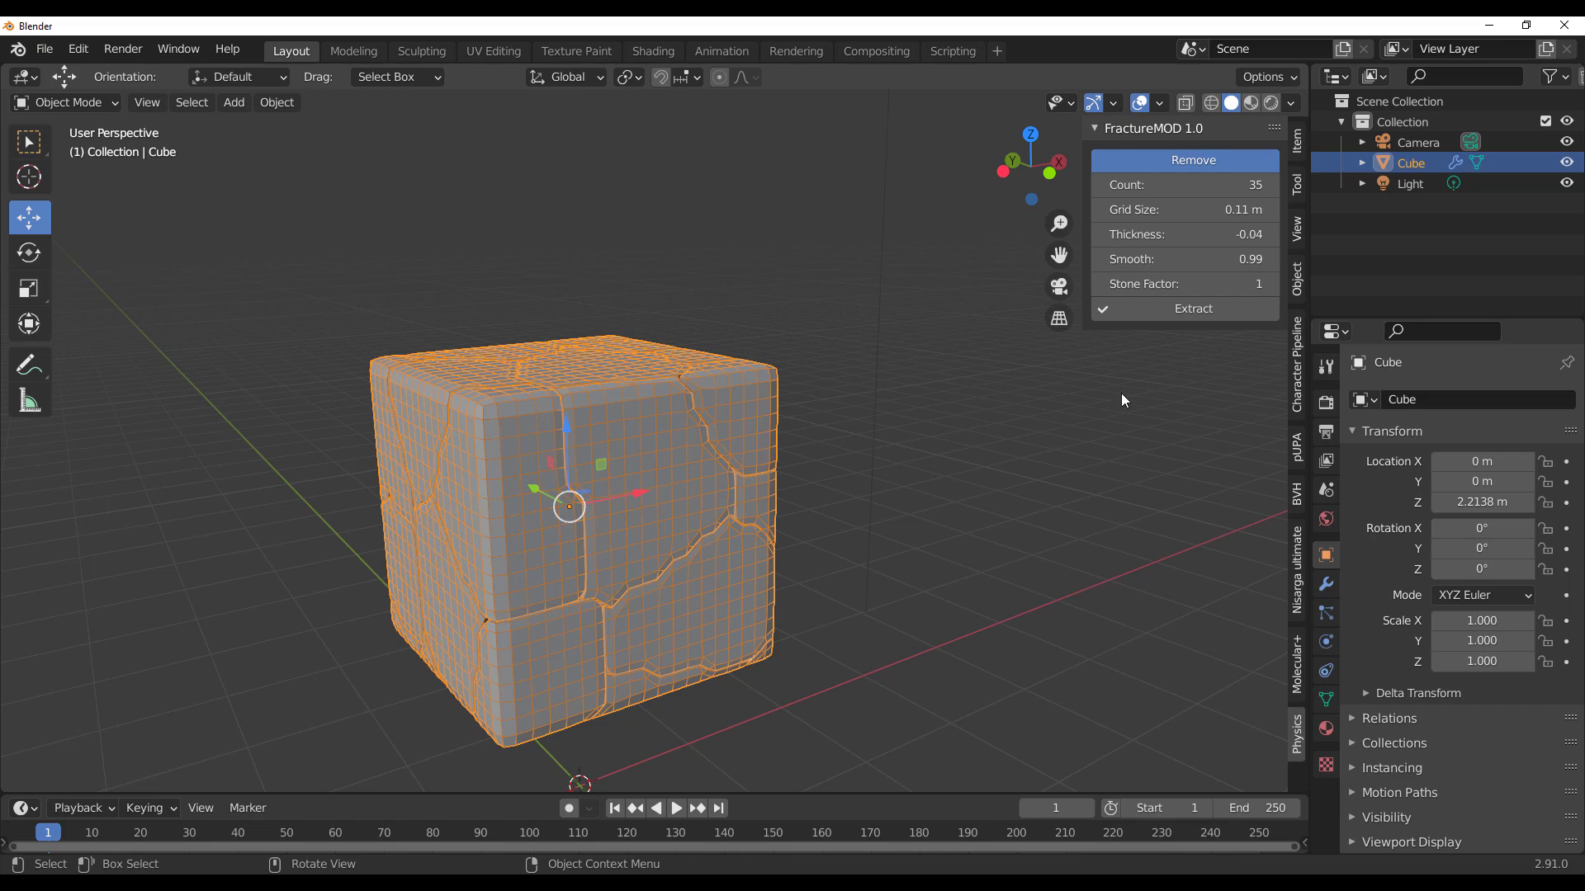
pyautogui.click(1146, 310)
pyautogui.moveTo(751, 632); pyautogui.dragTo(676, 411, button='middle')
pyautogui.click(677, 410)
pyautogui.moveTo(1062, 577); pyautogui.dragTo(808, 648, button='middle')
pyautogui.click(536, 492)
# Undo the extraction of the cube's pieces and clear the selection.
pyautogui.hotkey('ctrl', 'z')
pyautogui.hotkey('ctrl', 'z')
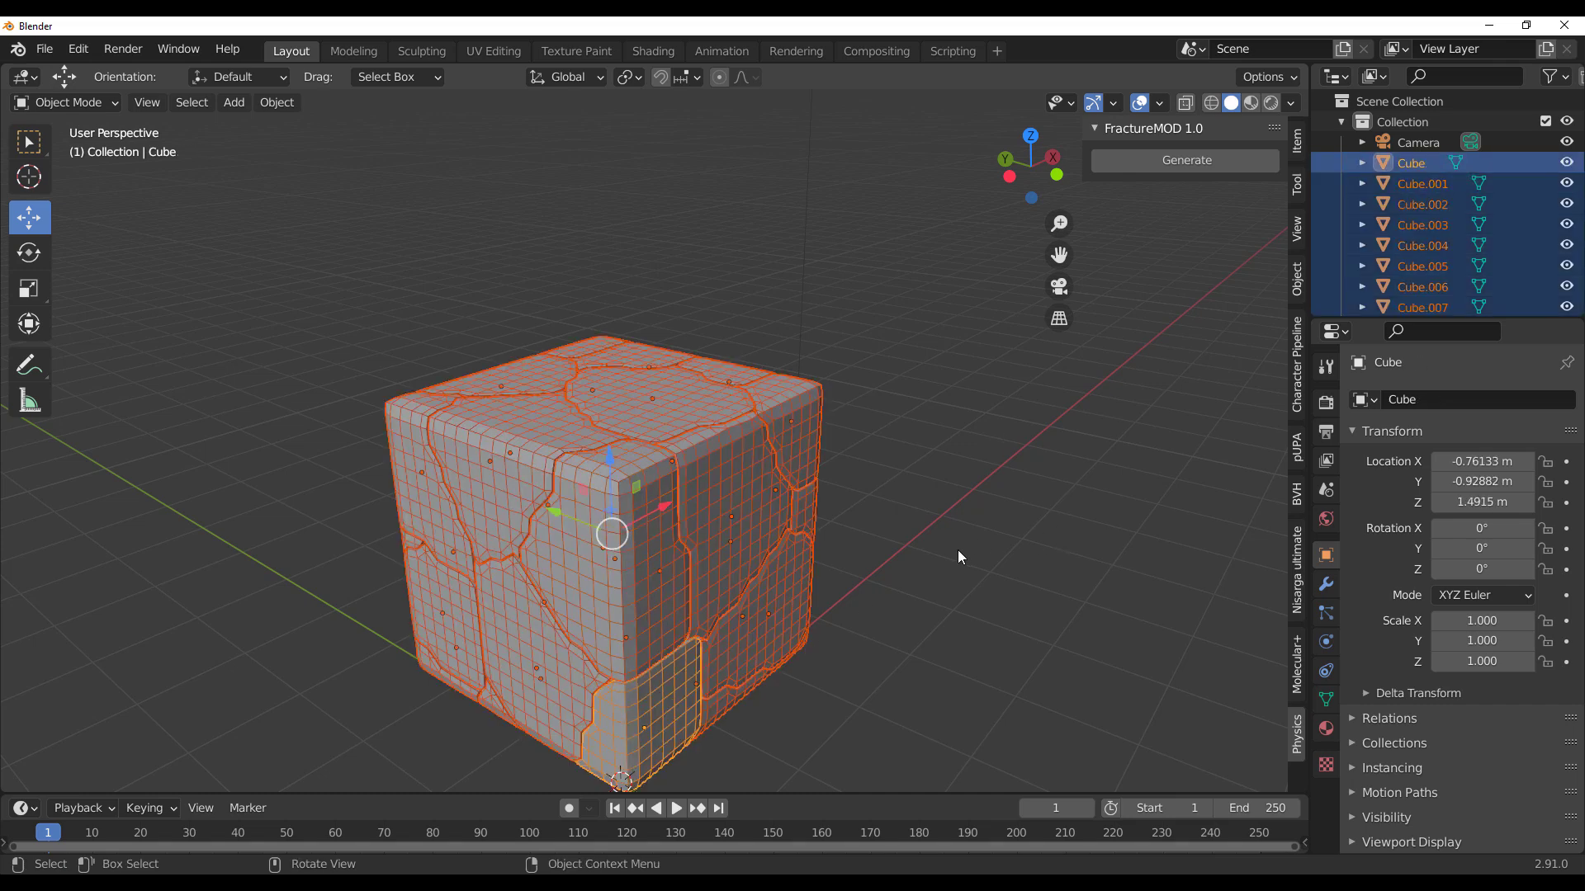
pyautogui.hotkey('ctrl', 'z')
pyautogui.scroll(-4, 1040, 583)
pyautogui.click(951, 616)
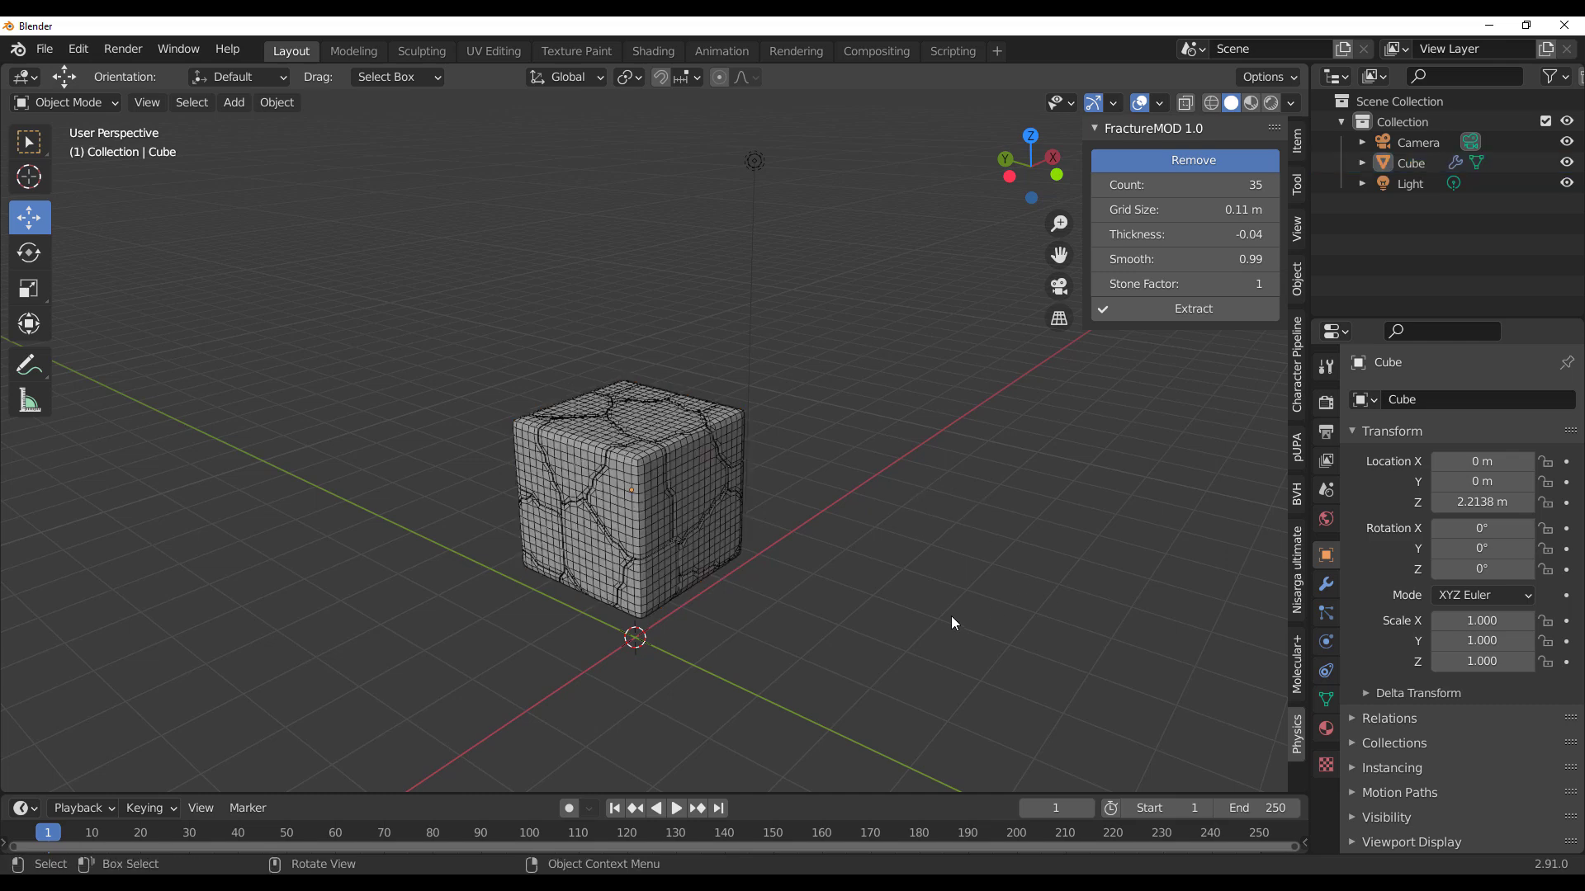
# Add a plane at the world origin beneath the cube and scale it up to about 6.385 as the ground.
pyautogui.moveTo(952, 617); pyautogui.dragTo(912, 603, button='middle')
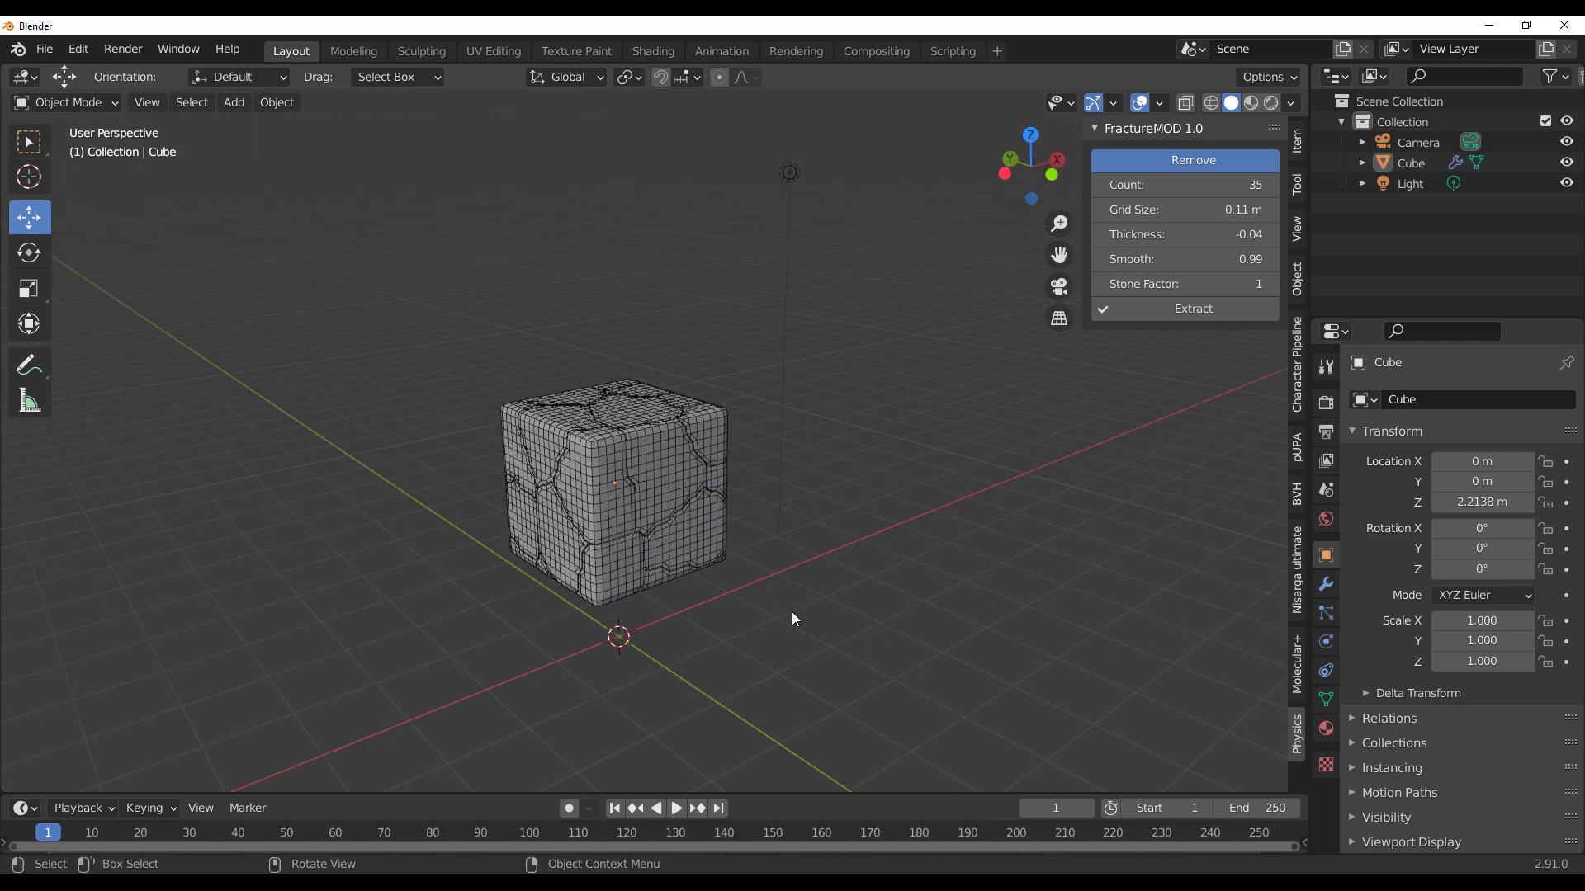
pyautogui.moveTo(794, 619); pyautogui.dragTo(701, 625, button='middle')
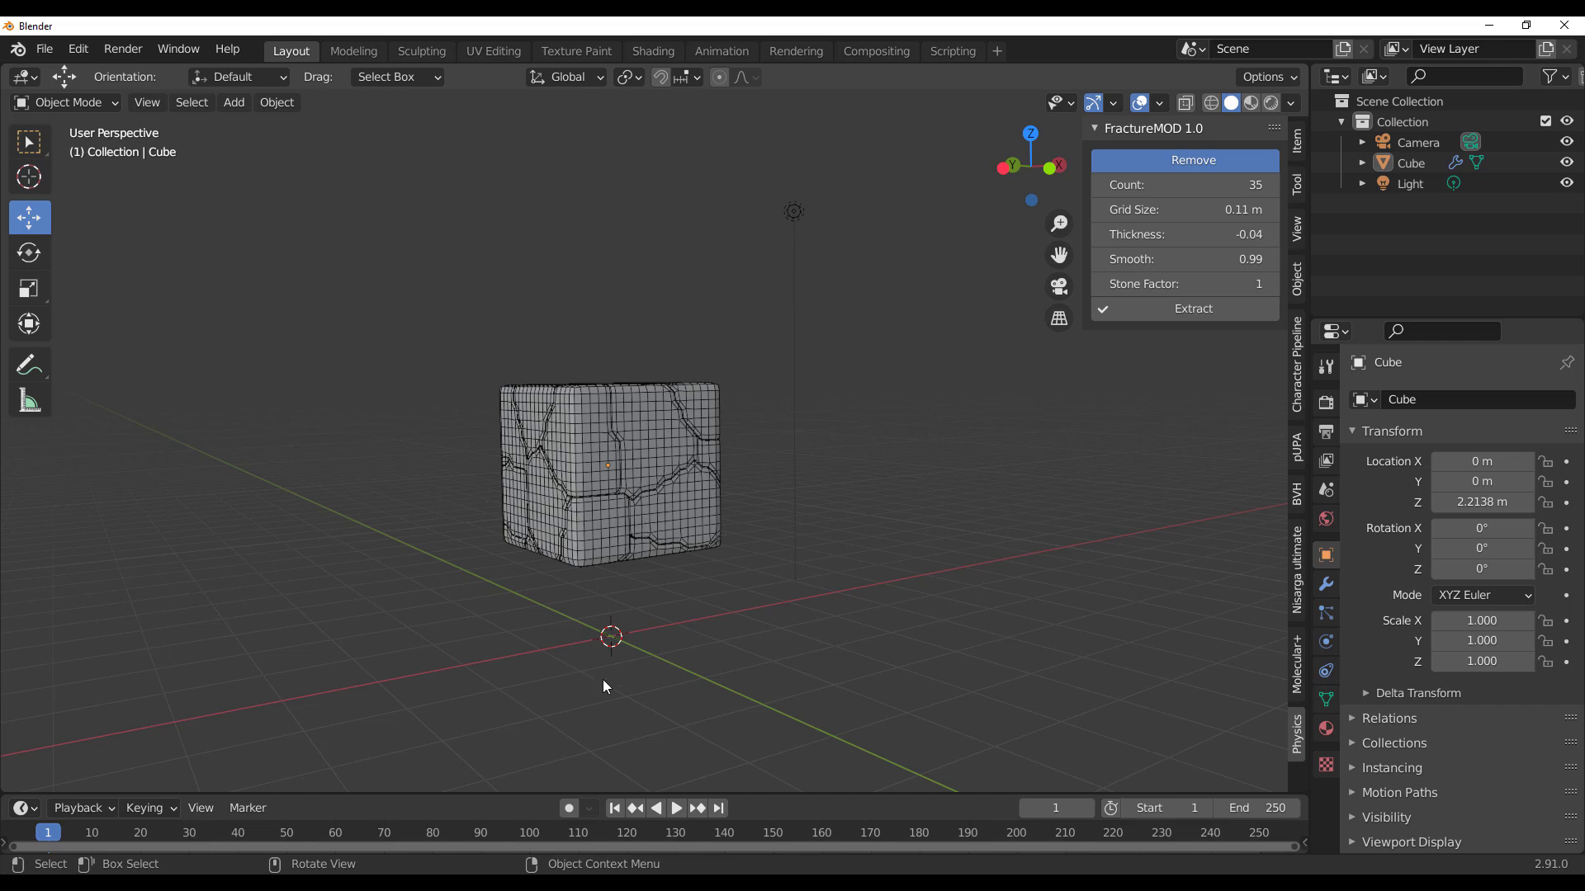
pyautogui.hotkey('shift', 'a')
pyautogui.moveTo(607, 456)
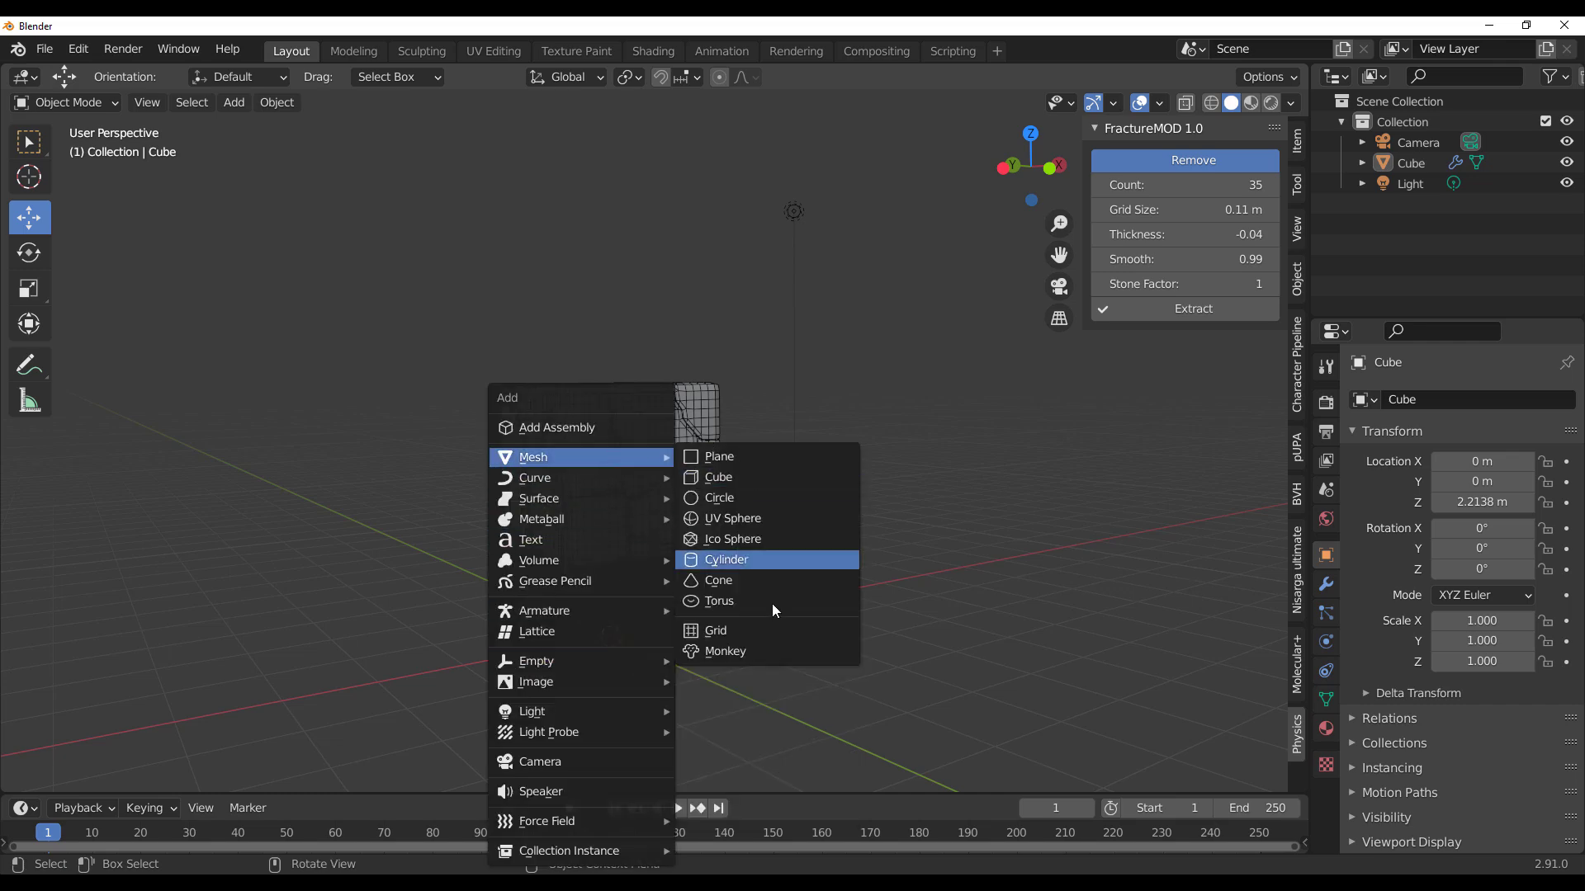
pyautogui.click(725, 454)
pyautogui.moveTo(691, 605); pyautogui.dragTo(711, 629, button='middle')
pyautogui.press('s')
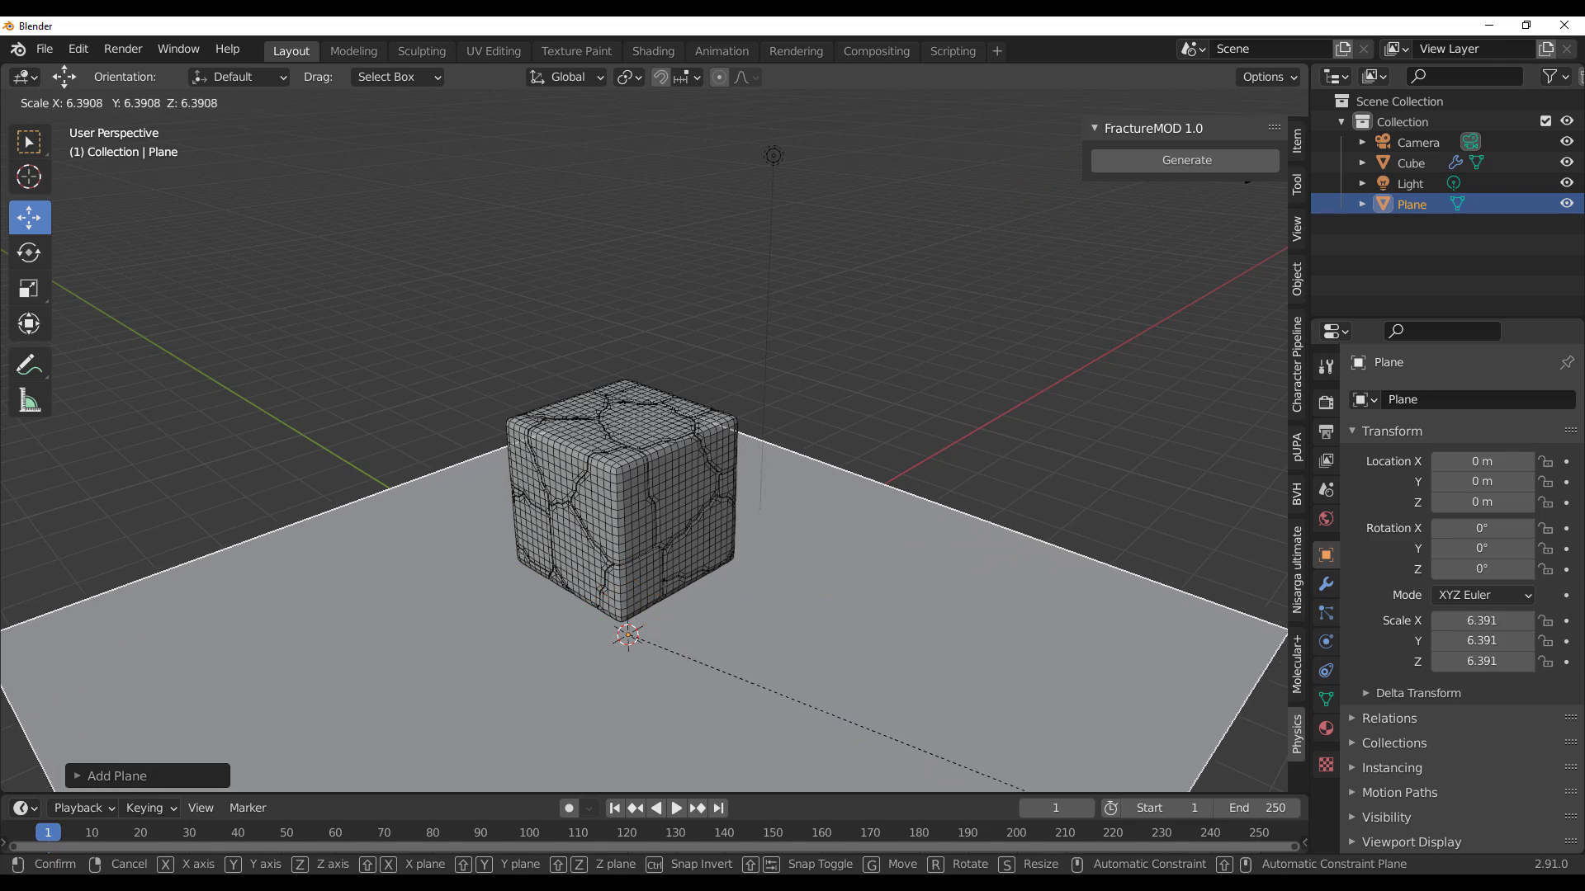
pyautogui.click(938, 359)
pyautogui.moveTo(938, 358); pyautogui.dragTo(733, 289, button='middle')
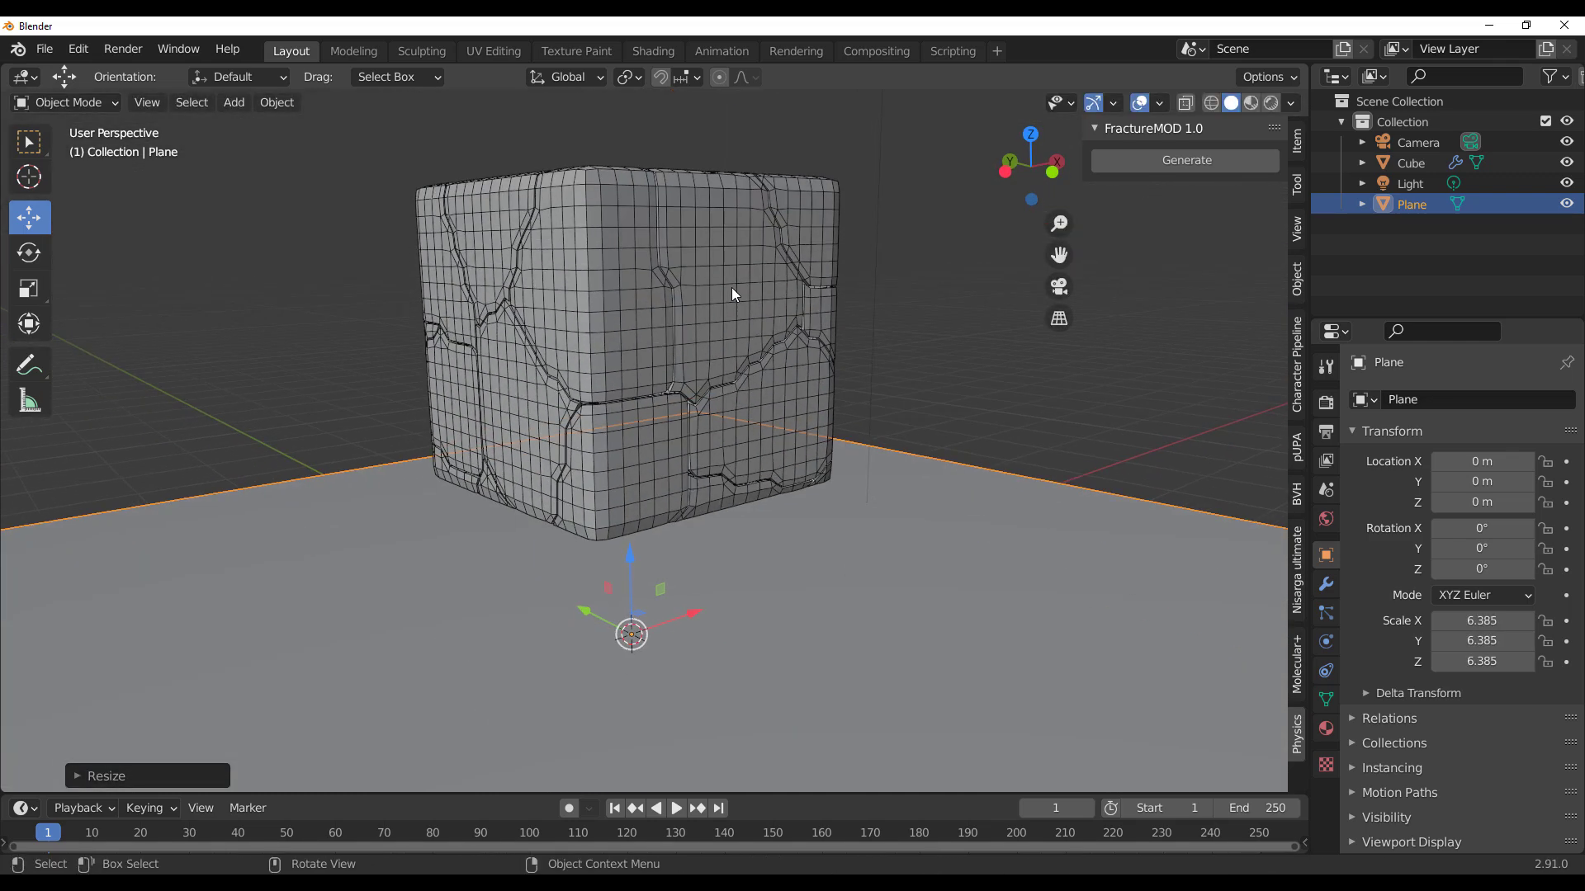
# Enable rigid body physics on the ground plane.
pyautogui.click(1326, 670)
pyautogui.click(1326, 642)
pyautogui.scroll(-2, 754, 473)
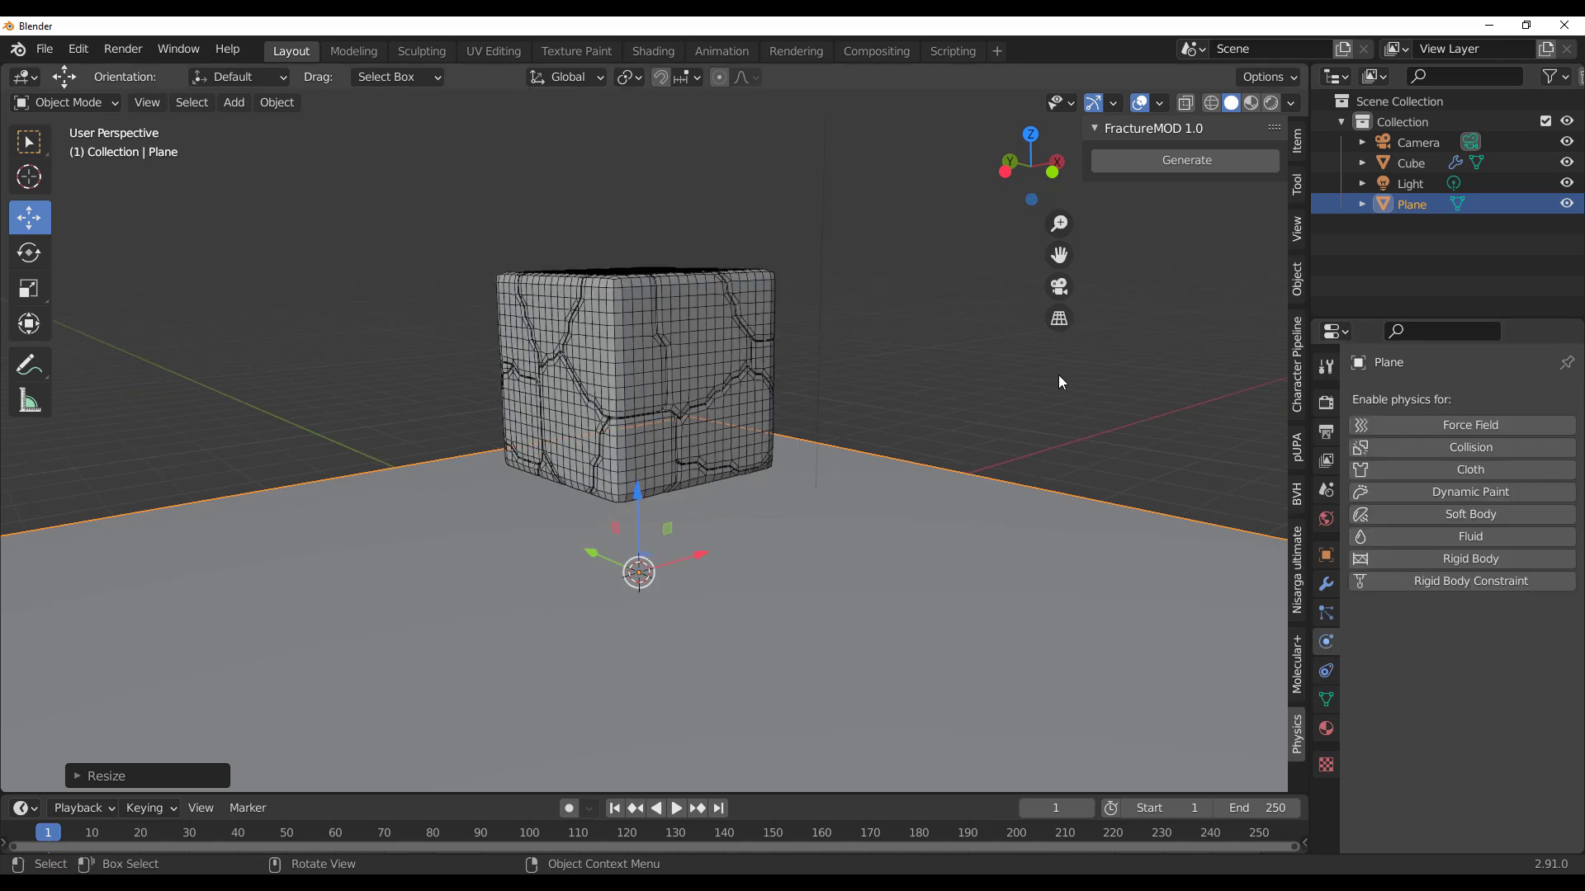
pyautogui.moveTo(1058, 375); pyautogui.dragTo(985, 426, button='middle')
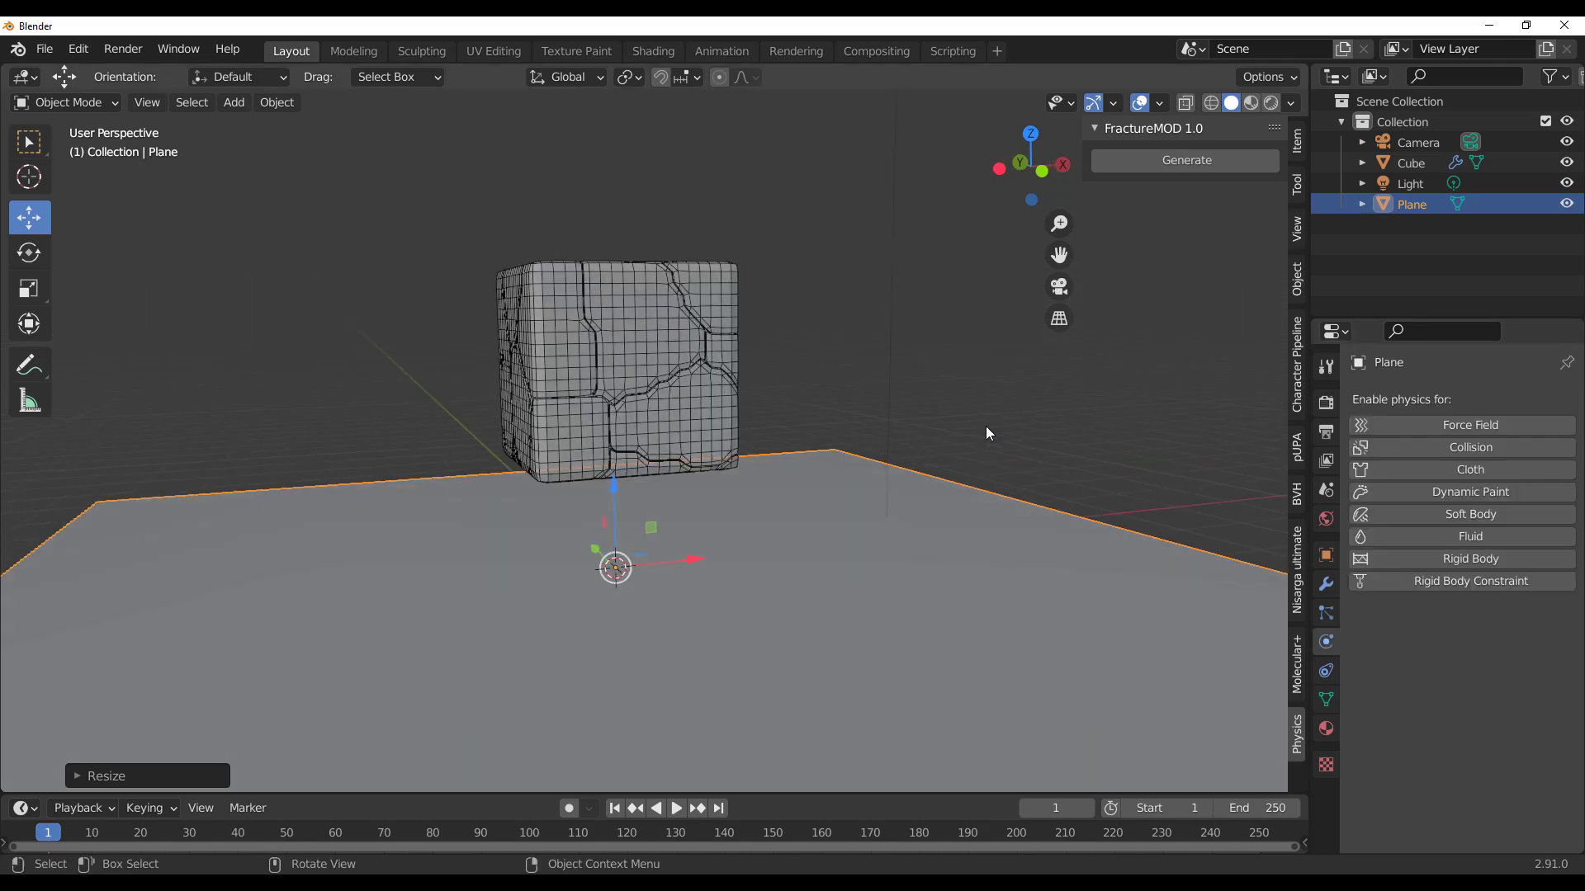
pyautogui.click(1449, 565)
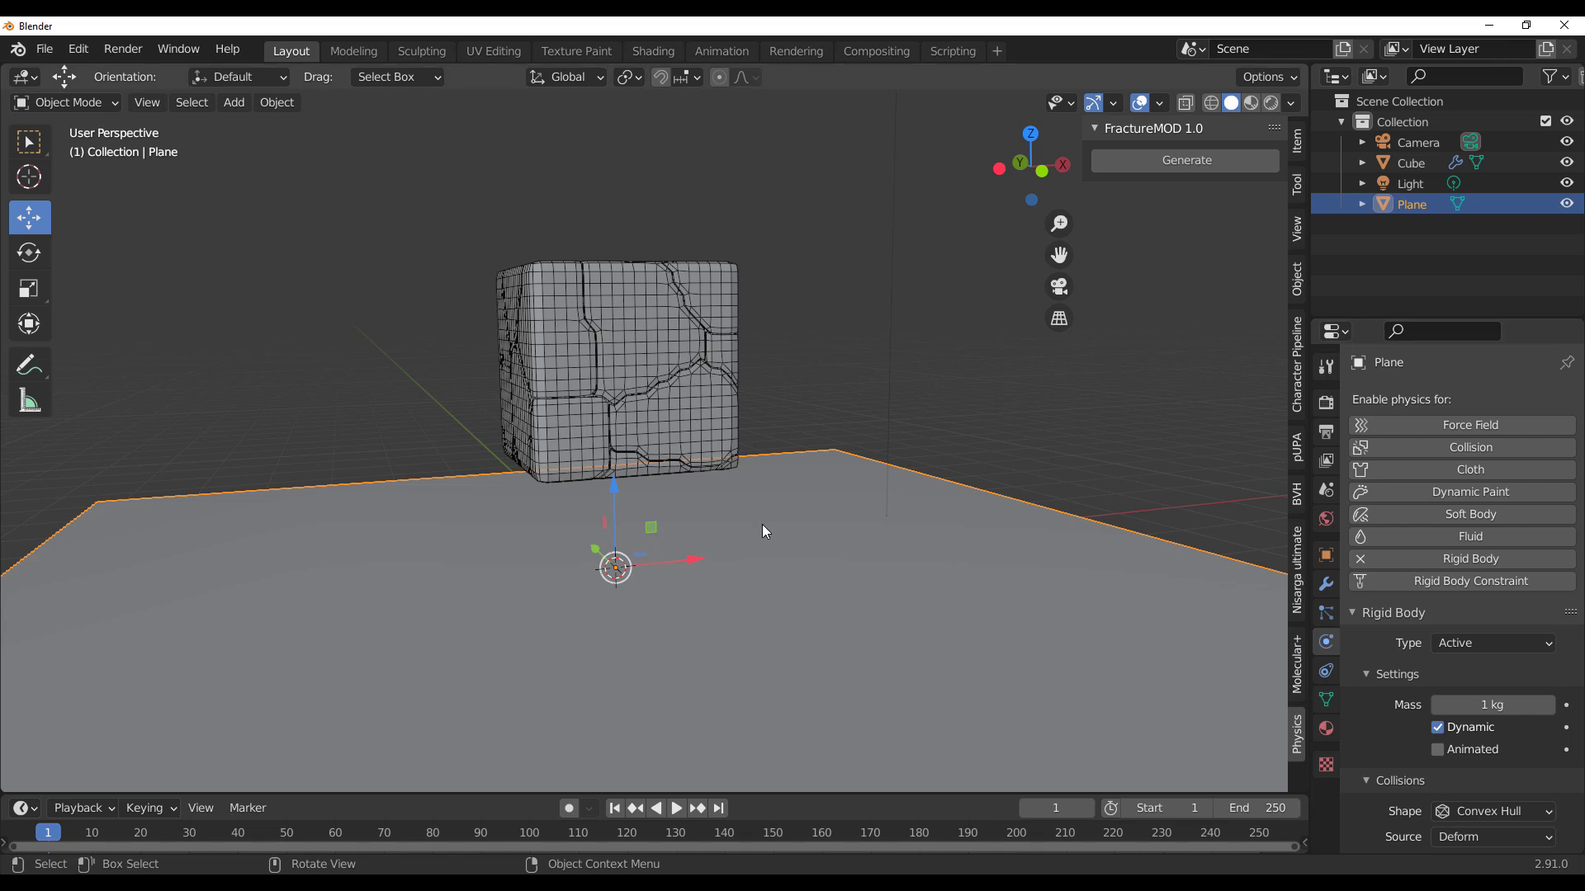
# Enable rigid body physics on the fractured cube.
pyautogui.moveTo(761, 523); pyautogui.dragTo(820, 515, button='middle')
pyautogui.click(606, 300)
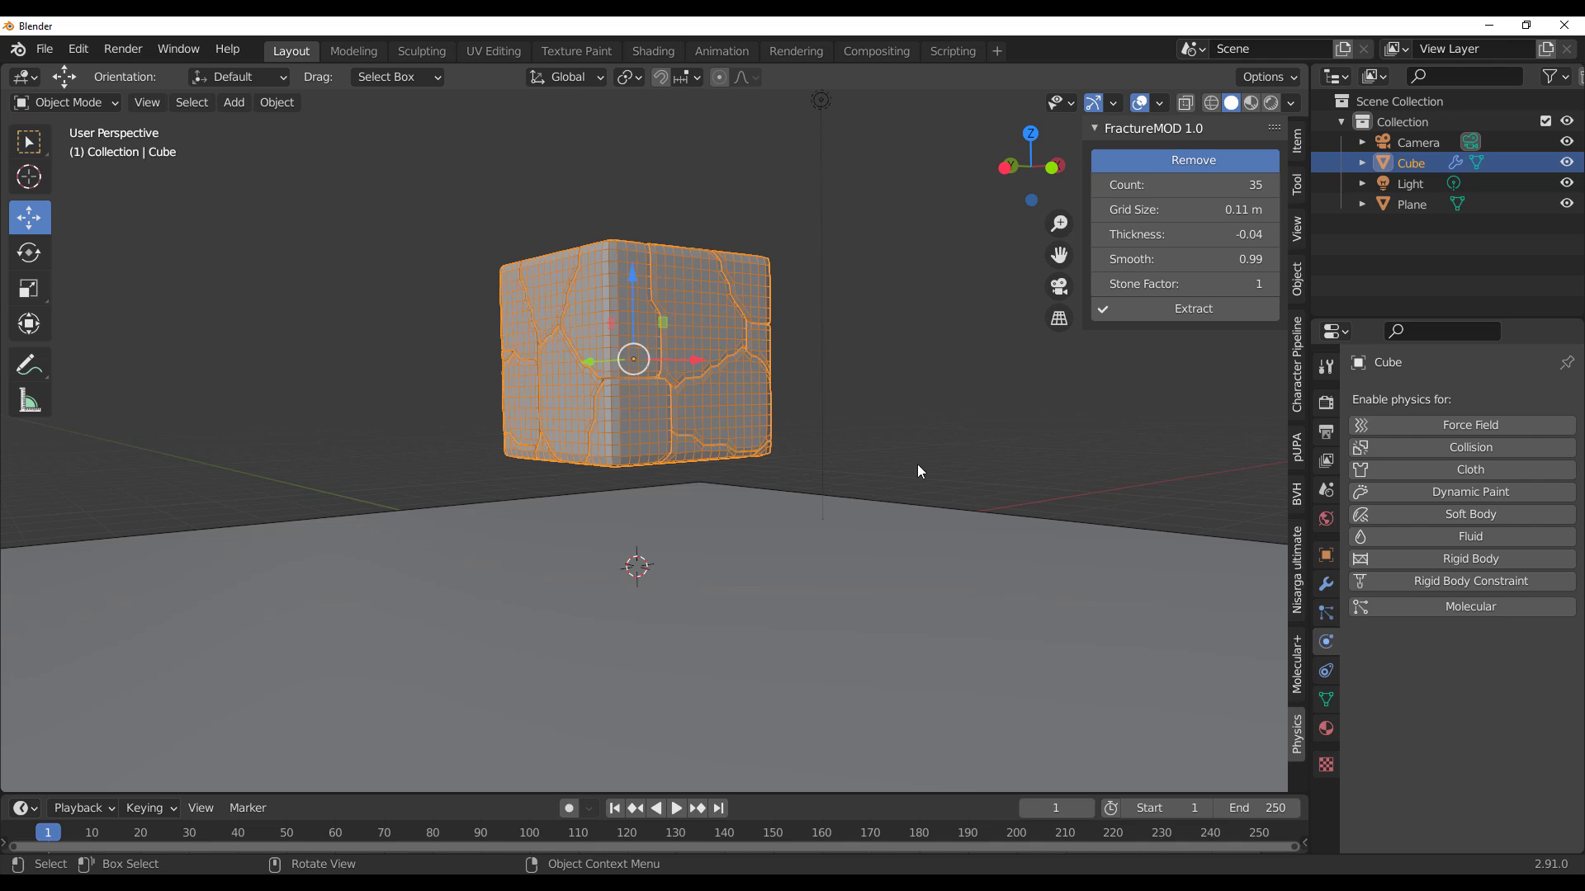
pyautogui.click(1486, 560)
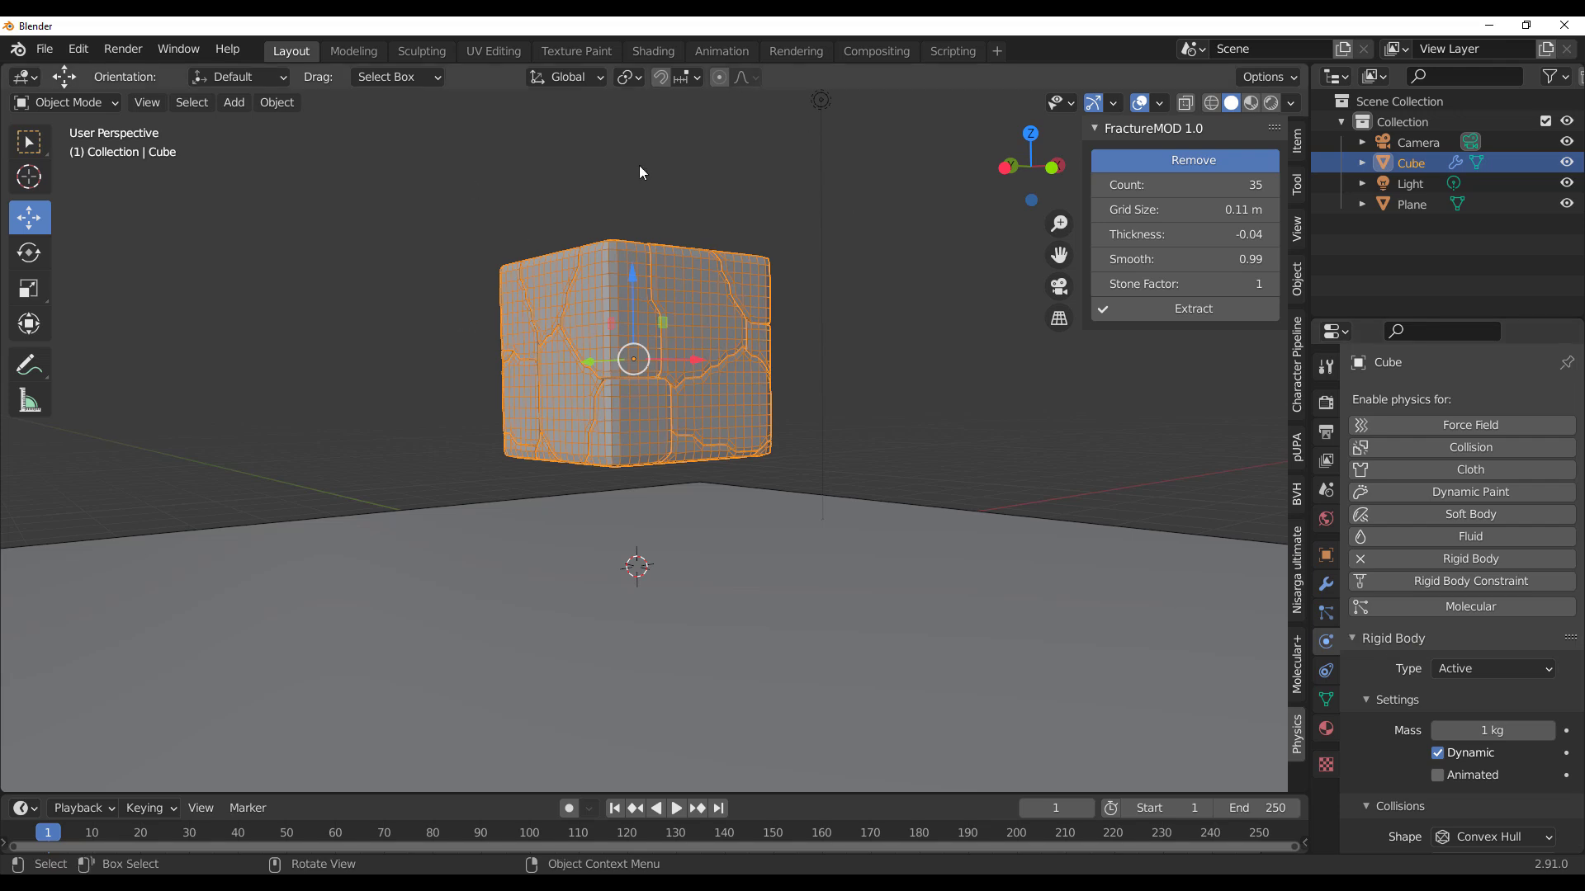
# Extract the cube's fractured pieces into separate objects, play the simulation, and return to the first frame.
pyautogui.click(1172, 313)
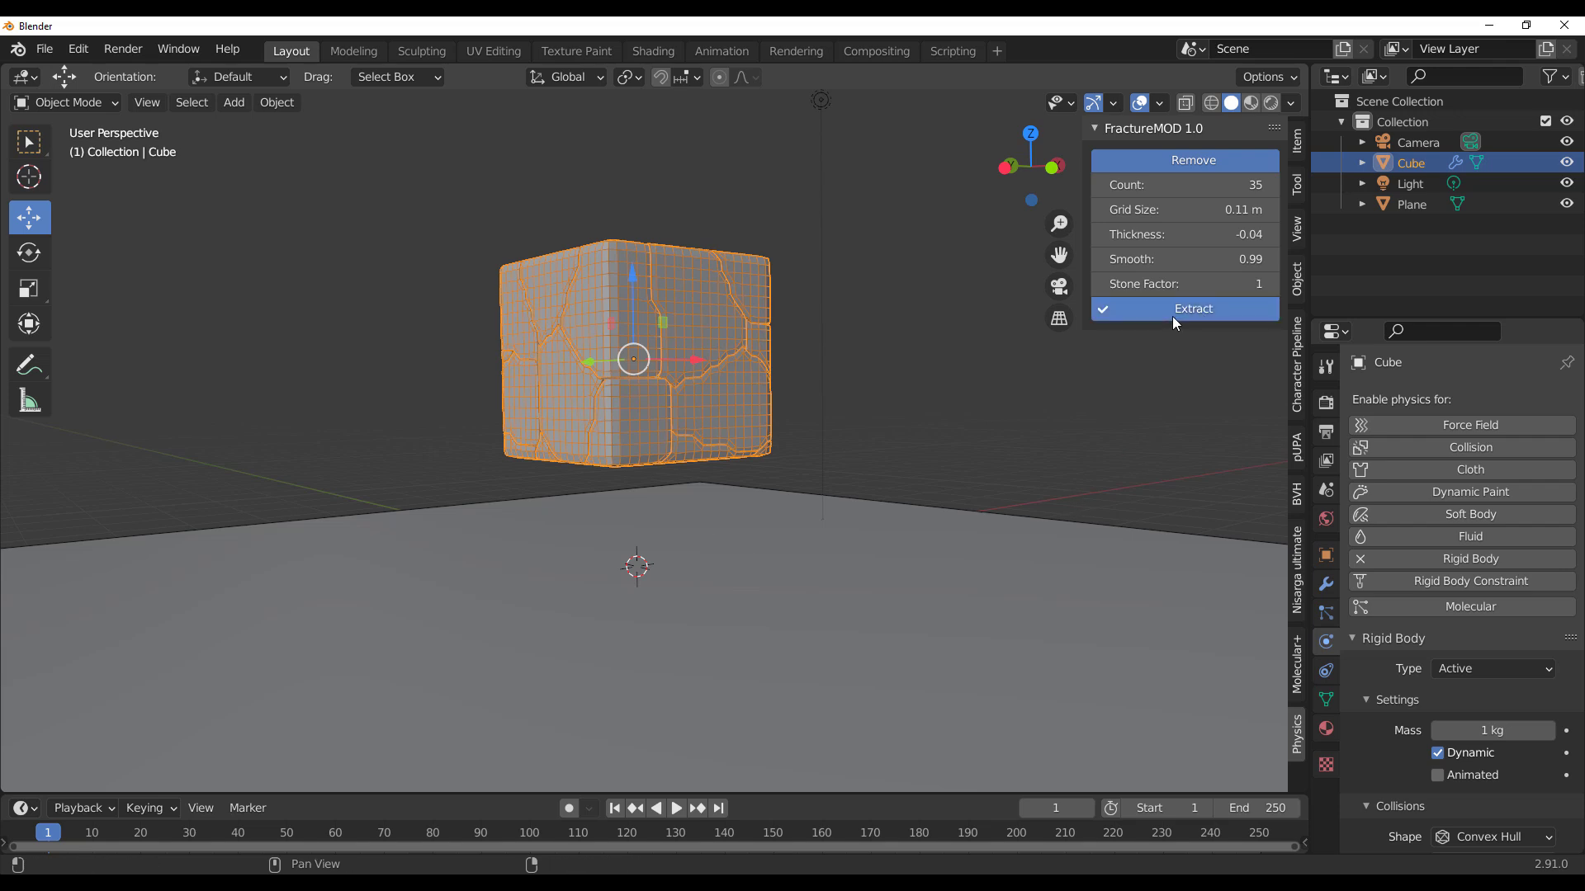
pyautogui.click(675, 810)
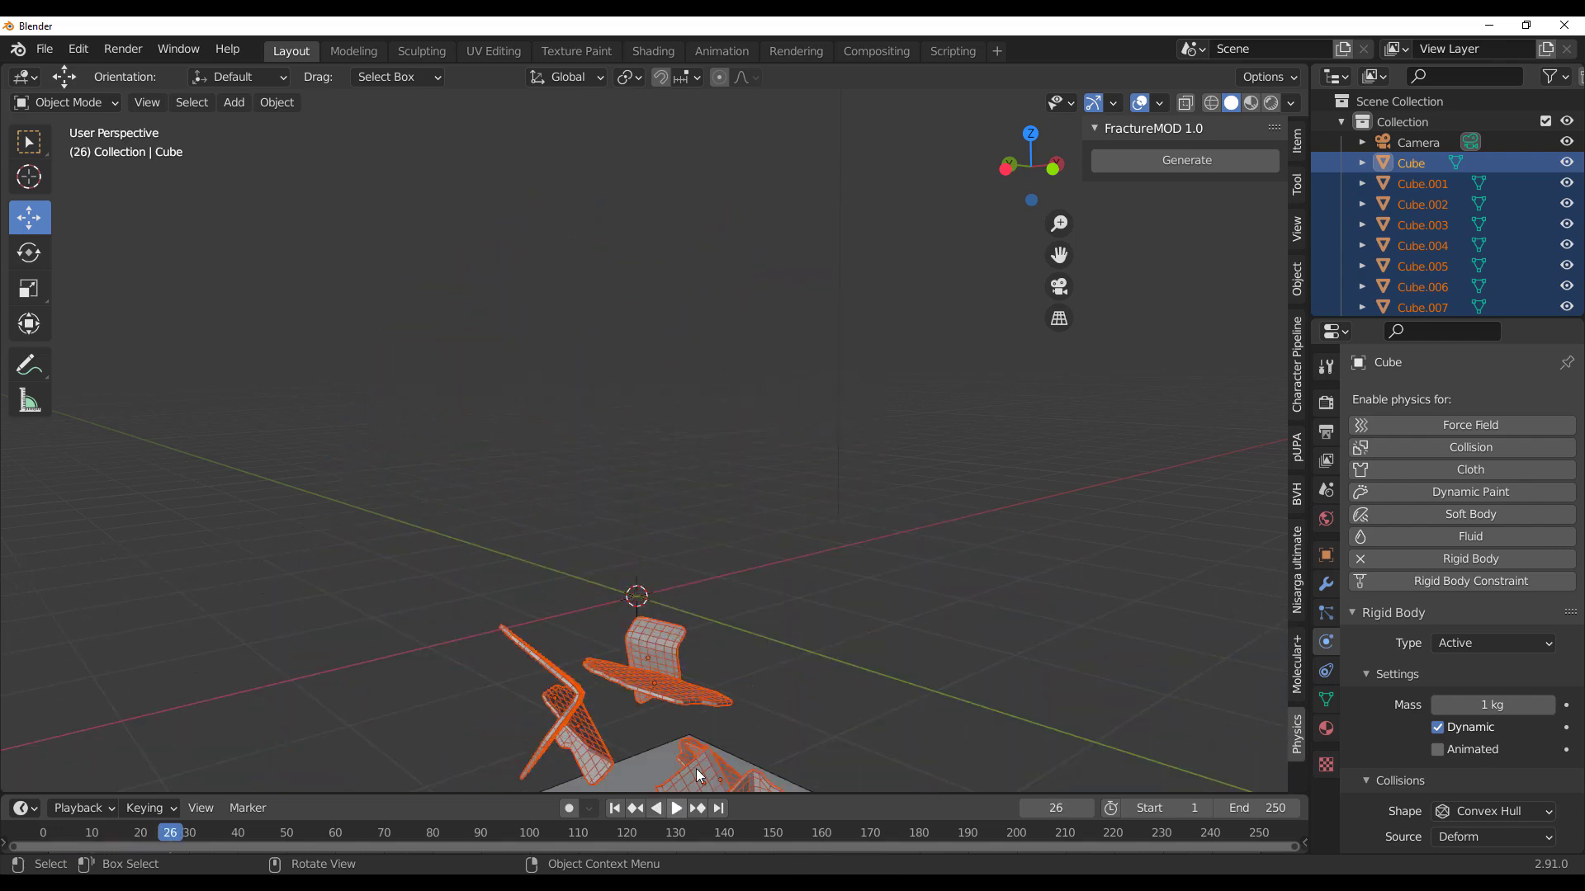
pyautogui.moveTo(696, 769); pyautogui.dragTo(796, 484, button='middle')
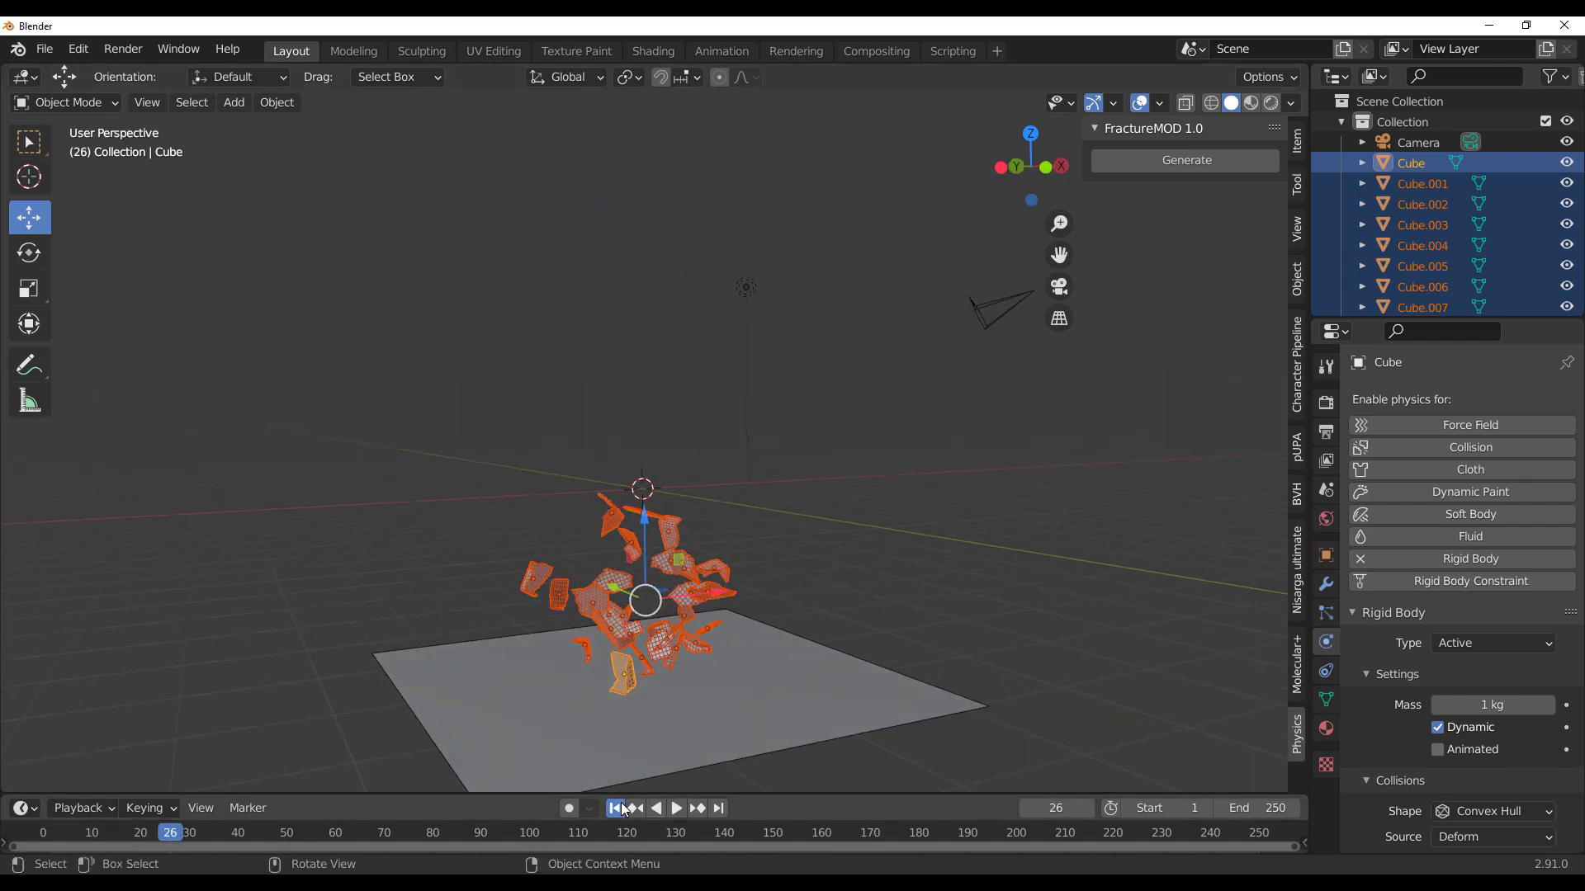
pyautogui.press('Escape')
# Set the ground plane's rigid body type to Passive.
pyautogui.click(949, 493)
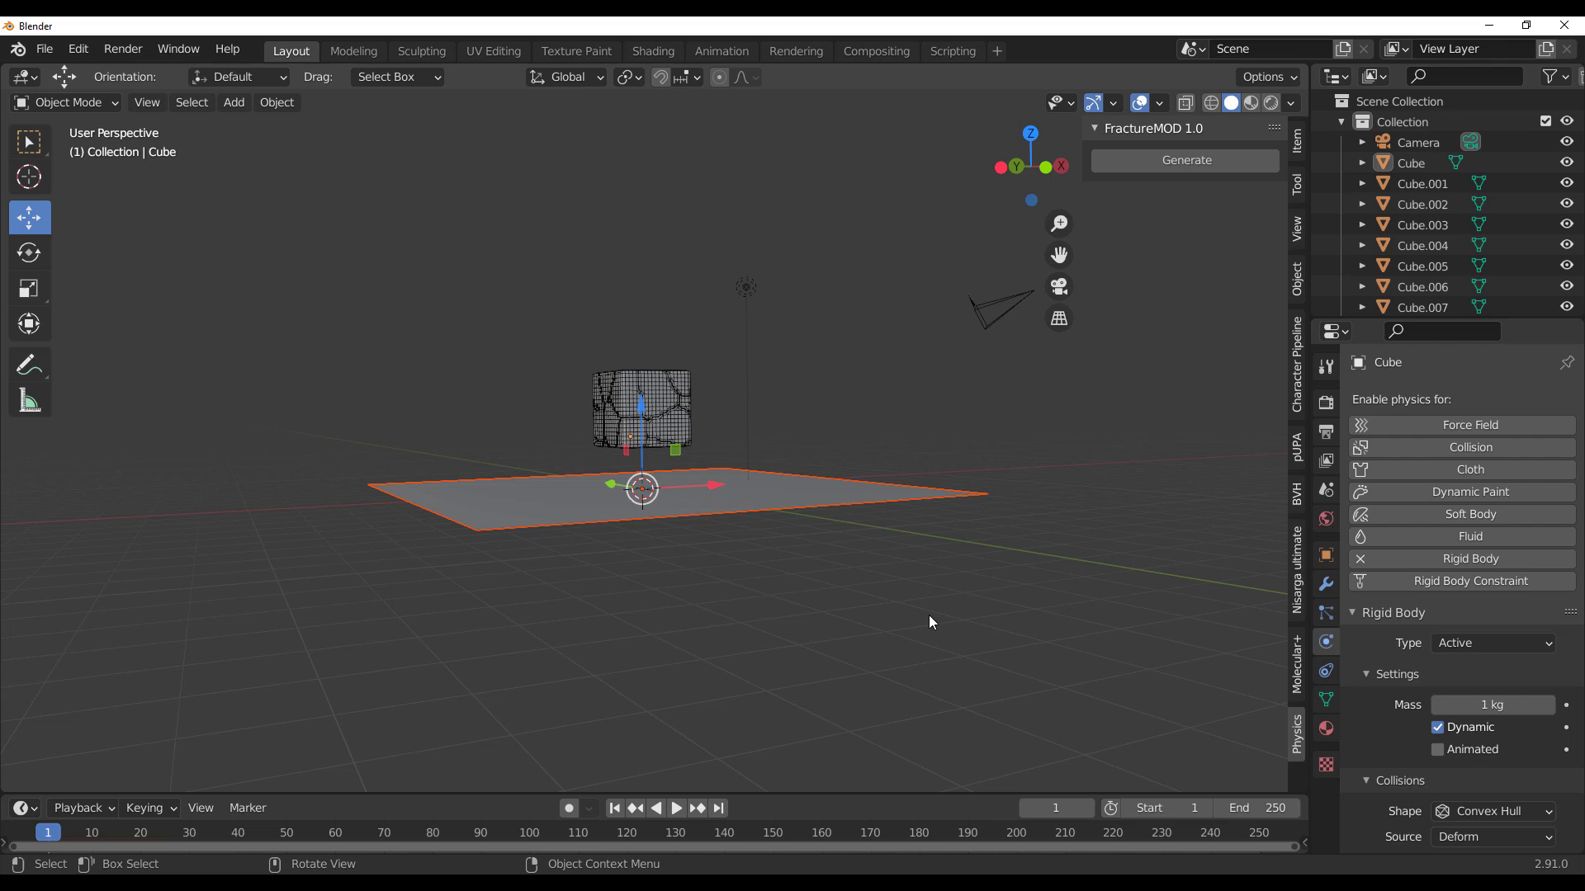
pyautogui.click(904, 464)
pyautogui.click(818, 492)
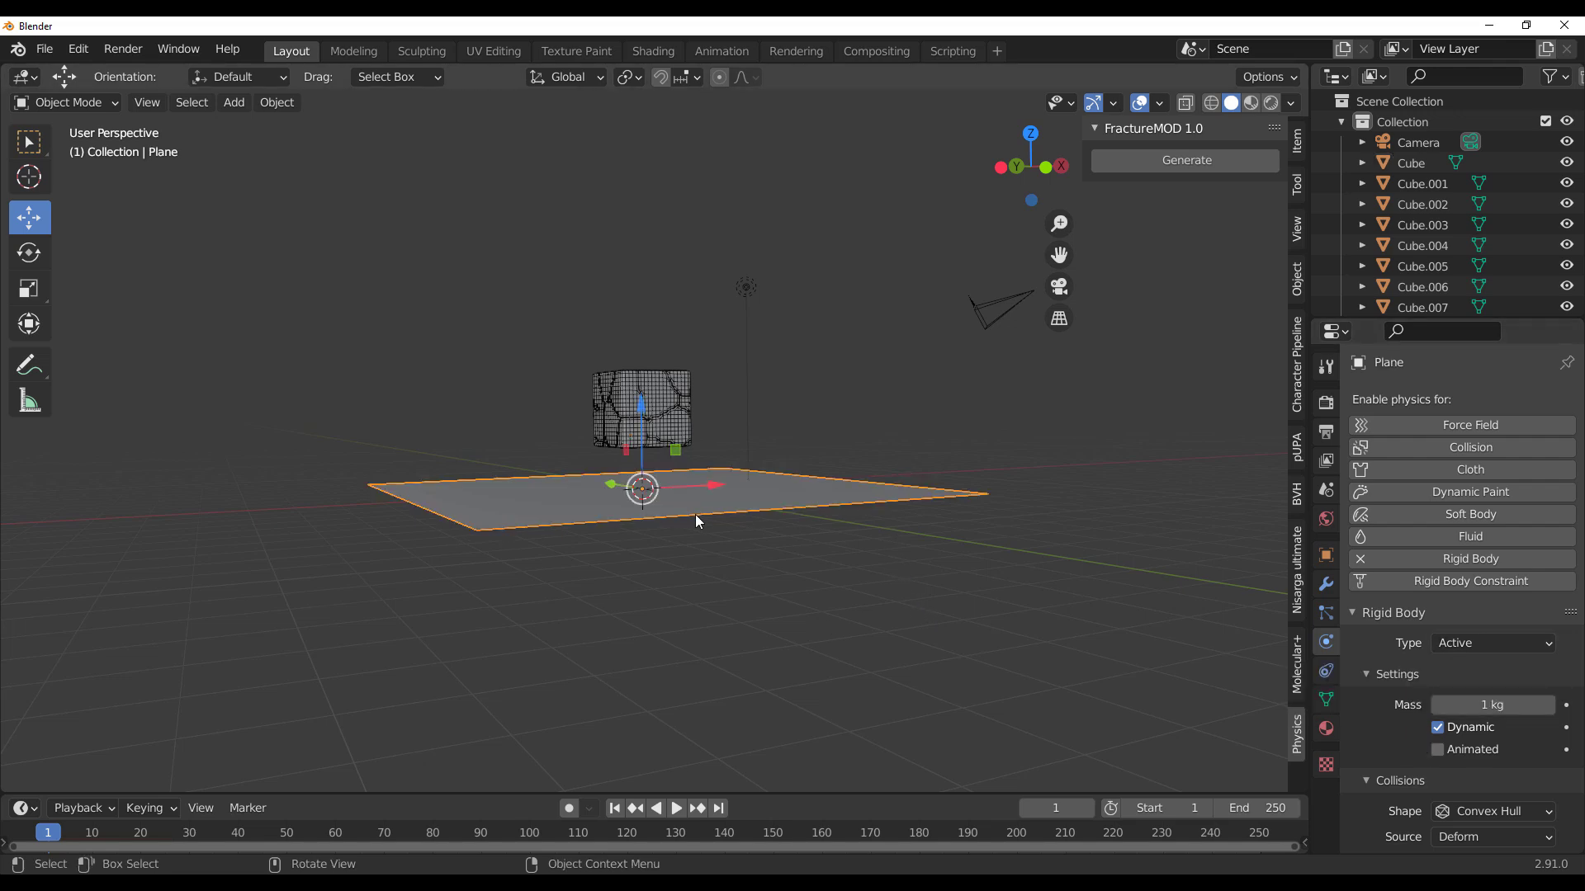
pyautogui.scroll(5, 698, 520)
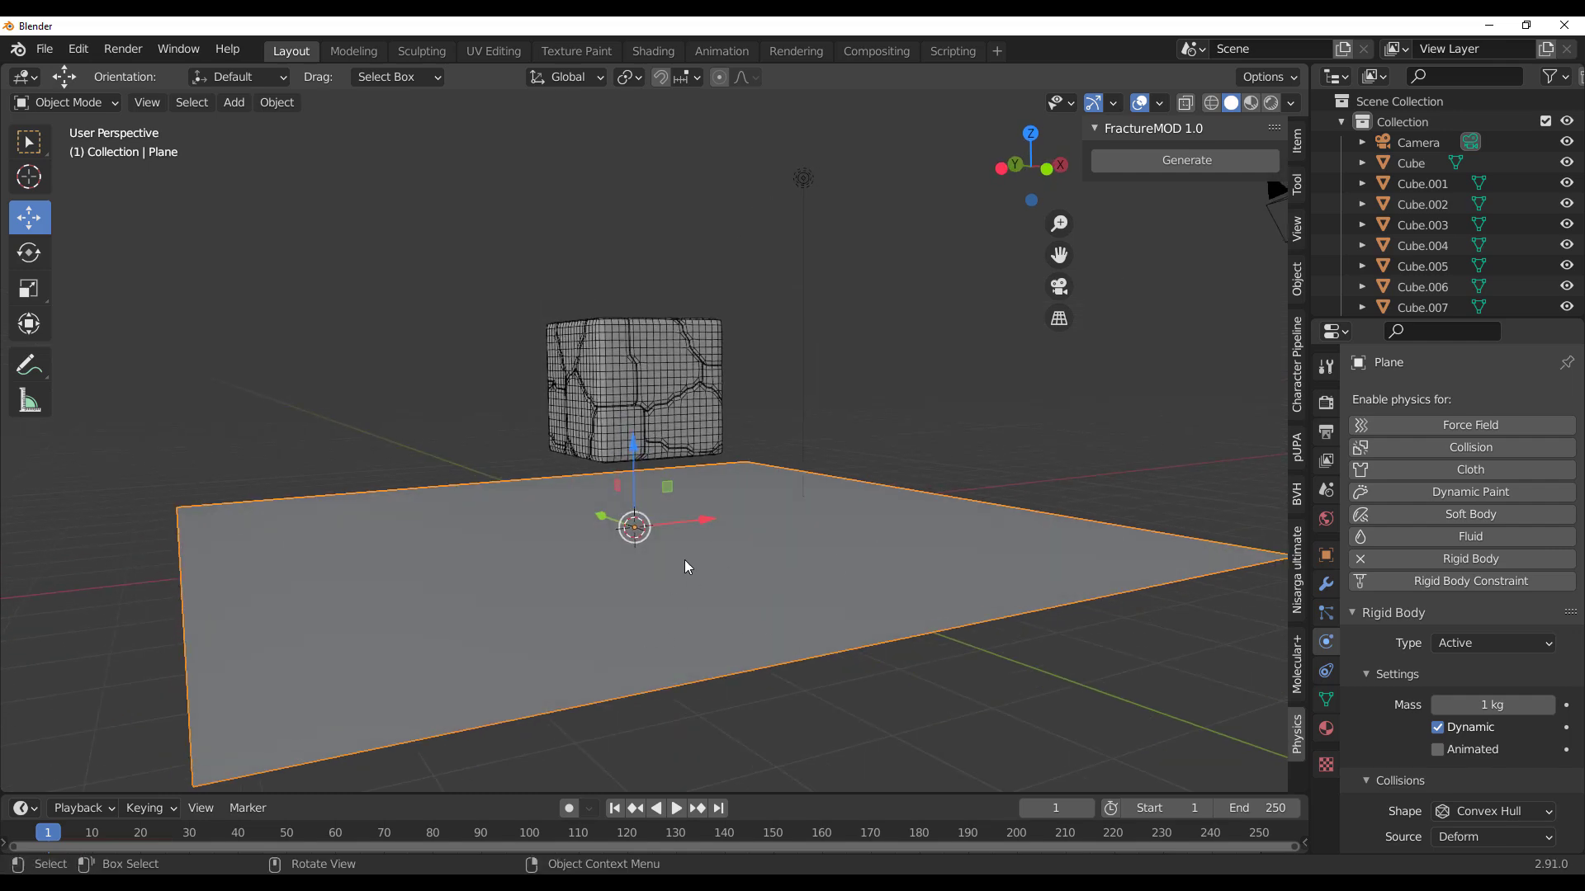
pyautogui.click(1488, 646)
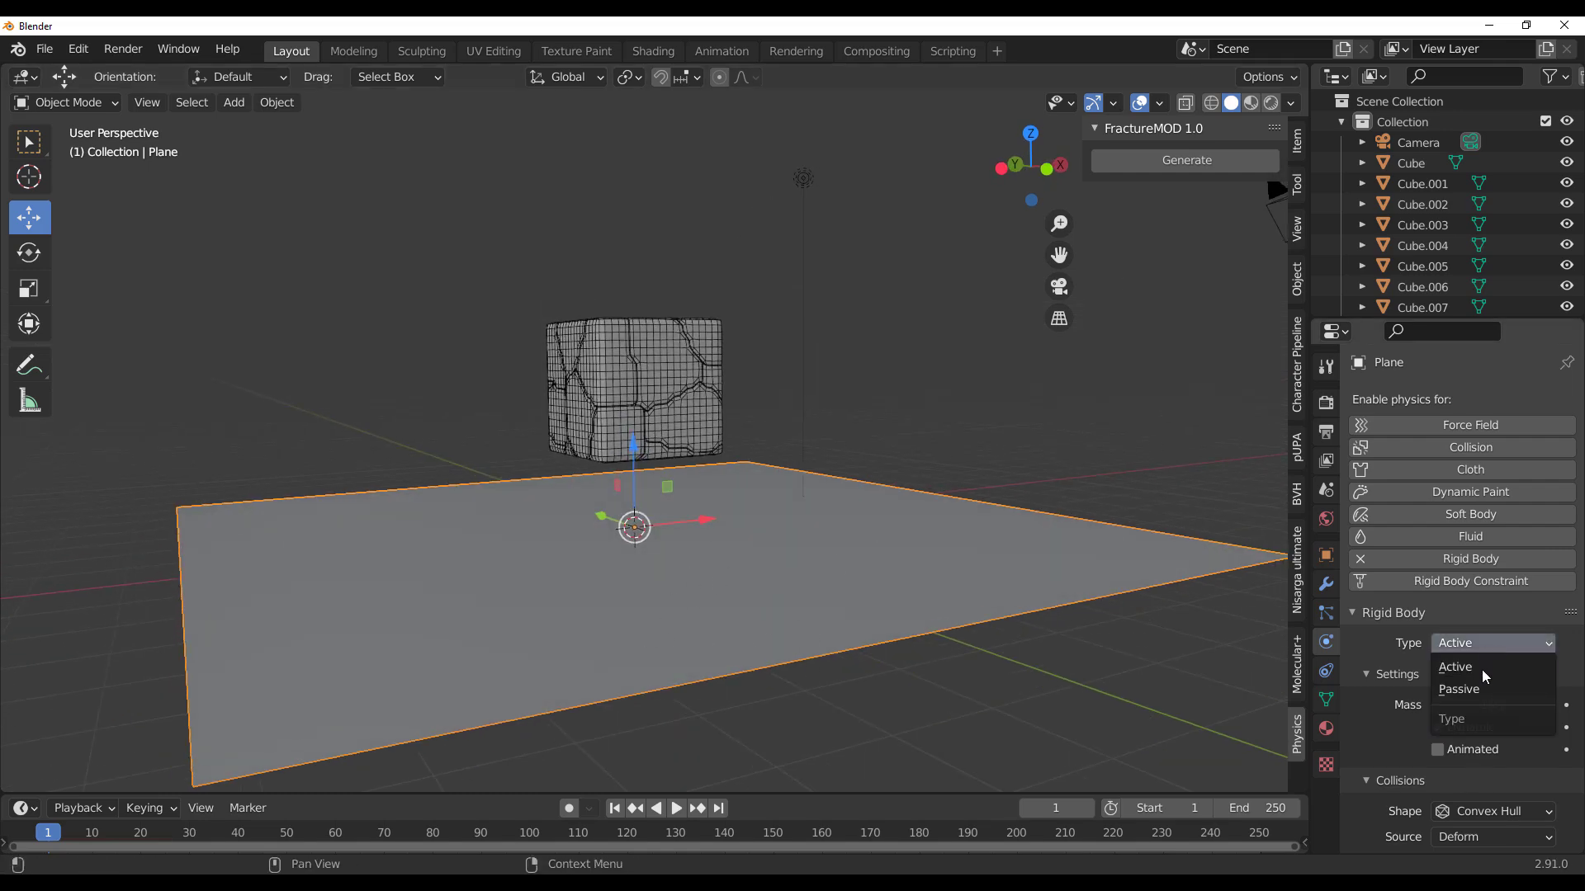
pyautogui.click(1479, 689)
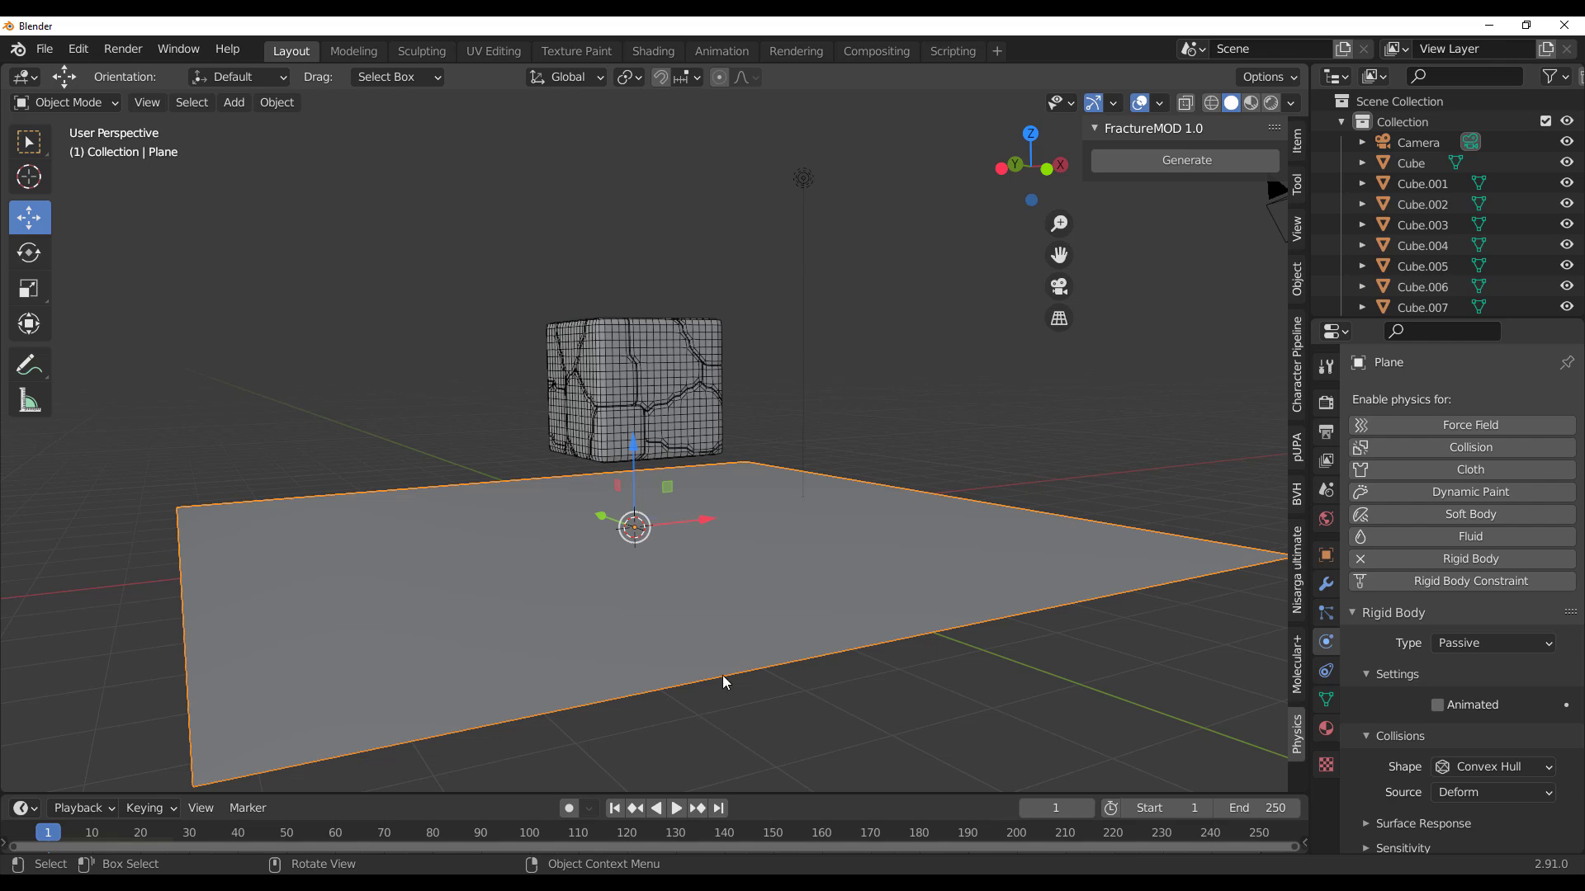
# Play the simulation of the pieces falling onto the plane, stop it, and rewind to the first frame.
pyautogui.click(676, 813)
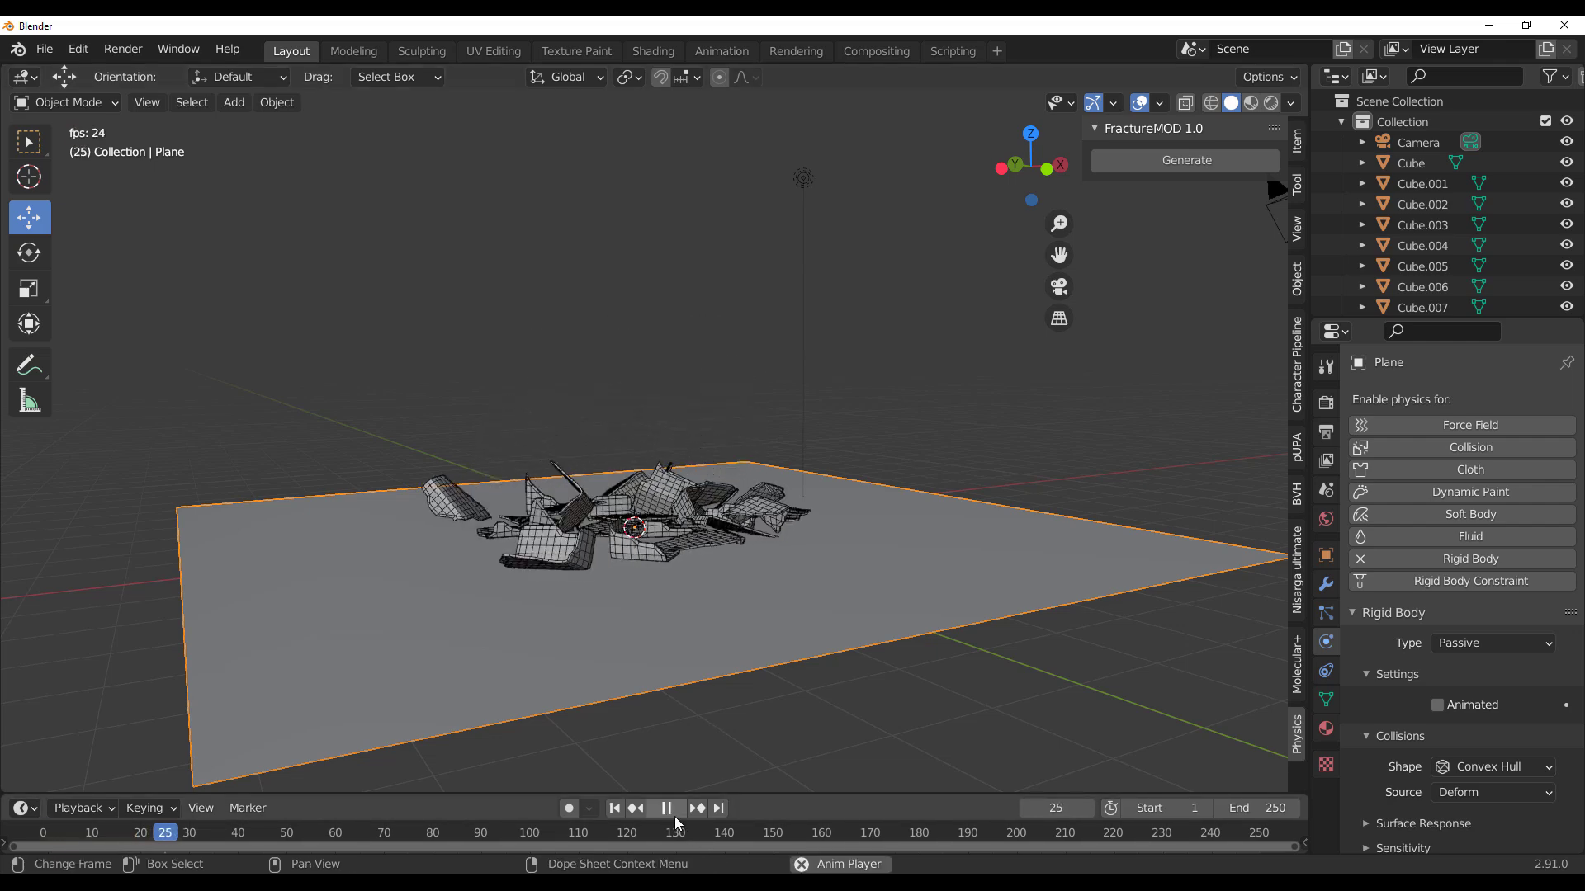
pyautogui.click(667, 809)
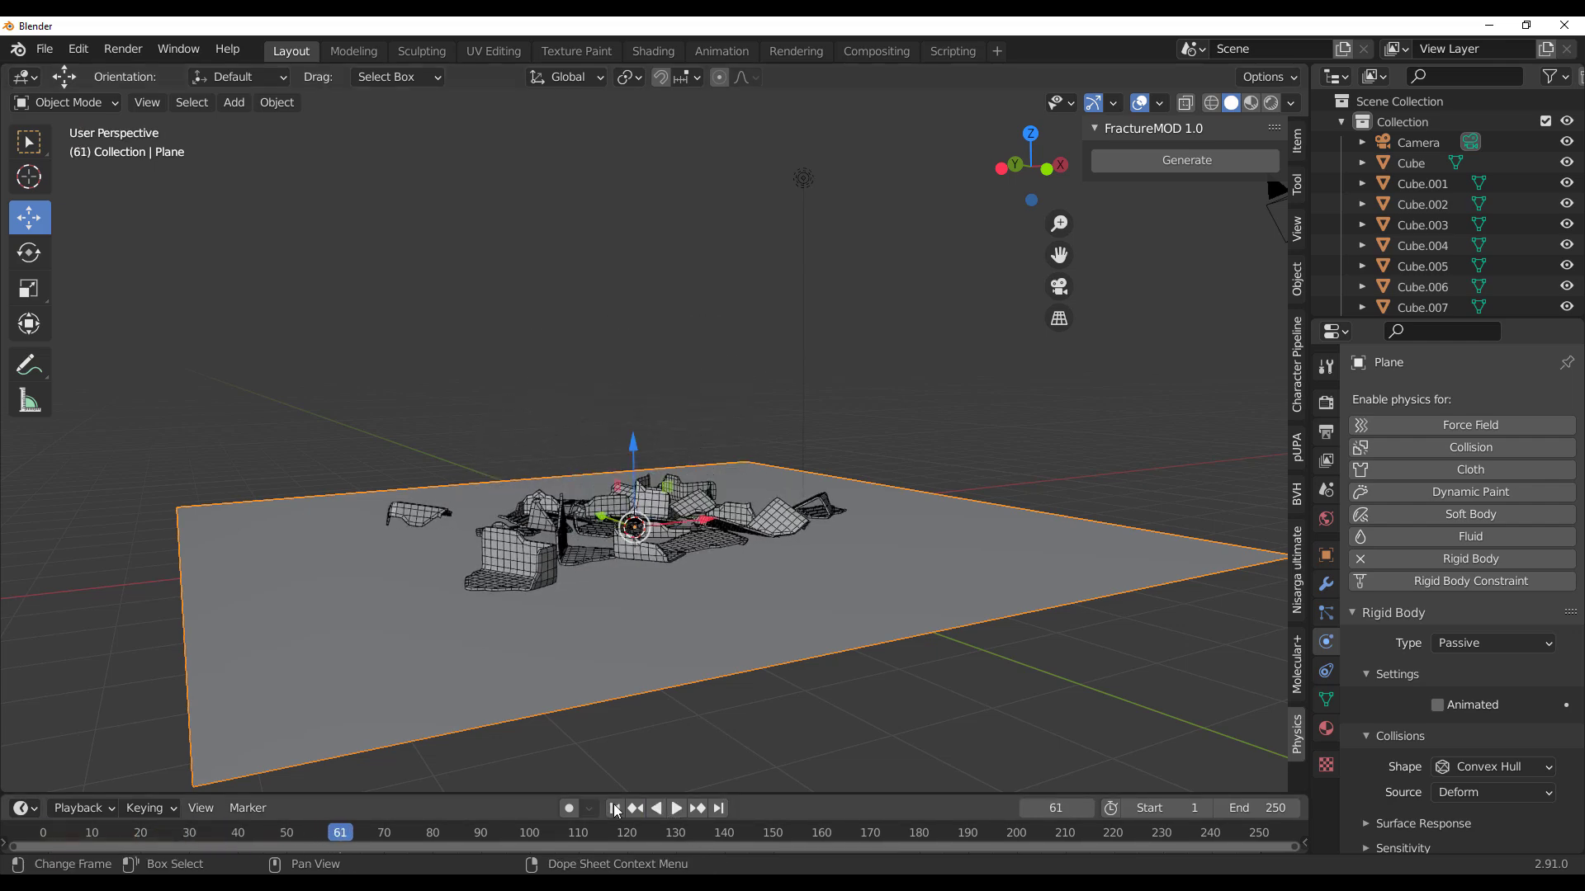
pyautogui.click(615, 809)
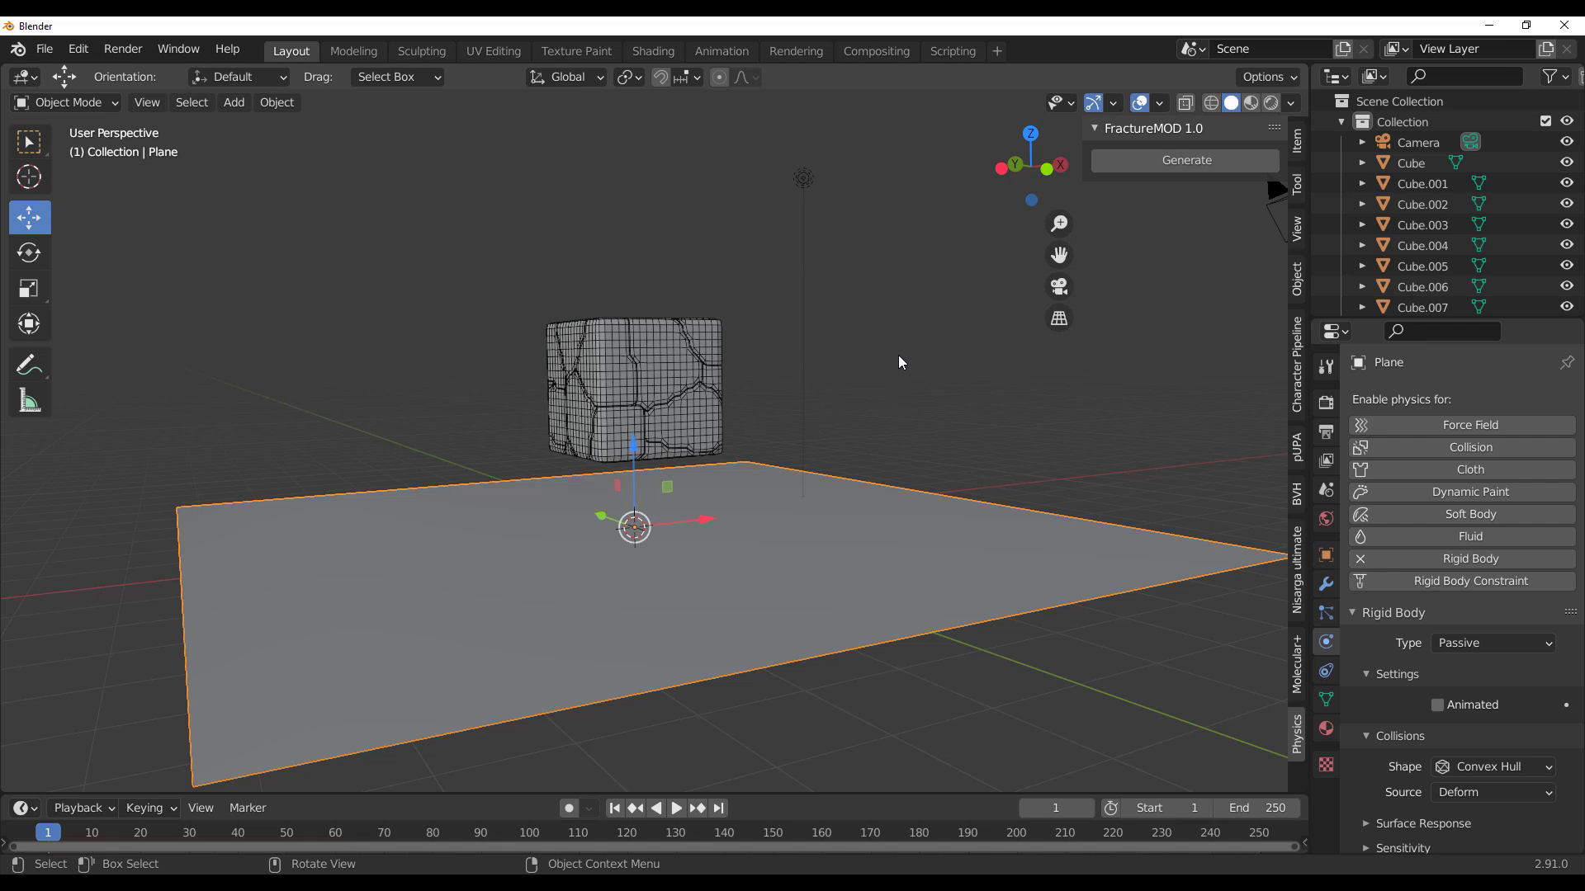
# Undo the plane's Passive setting and the extraction of the cube's pieces.
pyautogui.click(953, 399)
pyautogui.hotkey('ctrl', 'z')
pyautogui.hotkey('ctrl', 'z')
pyautogui.hotkey('ctrl', 'z')
pyautogui.hotkey('ctrl', 'z')
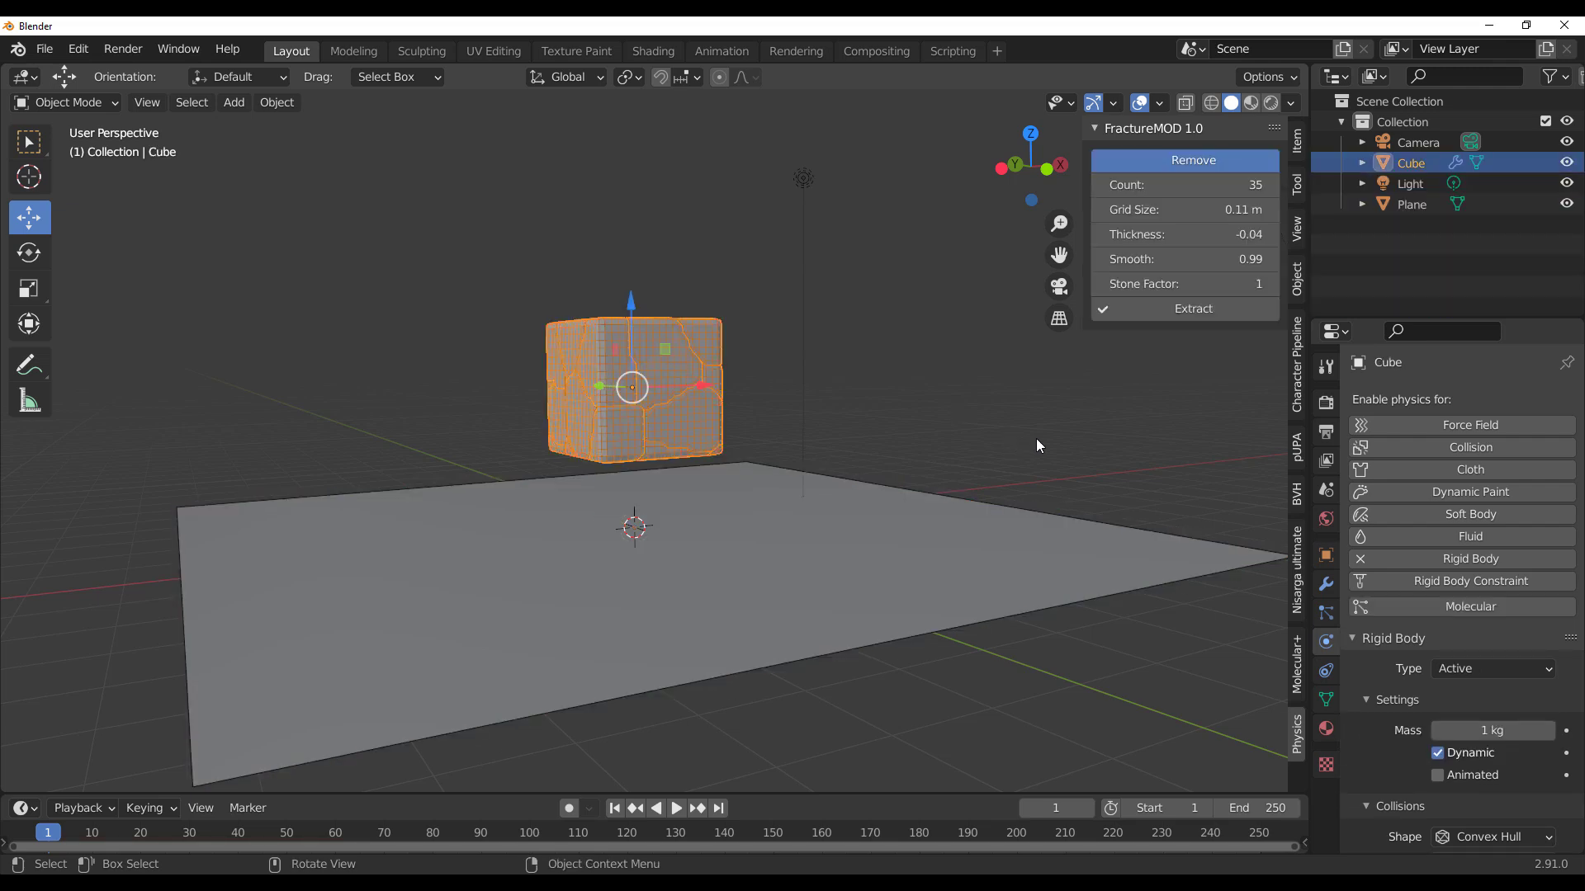
# Change the ground plane's rigid body type to Passive while the cube remains a single object.
pyautogui.moveTo(911, 419); pyautogui.dragTo(918, 348, button='middle')
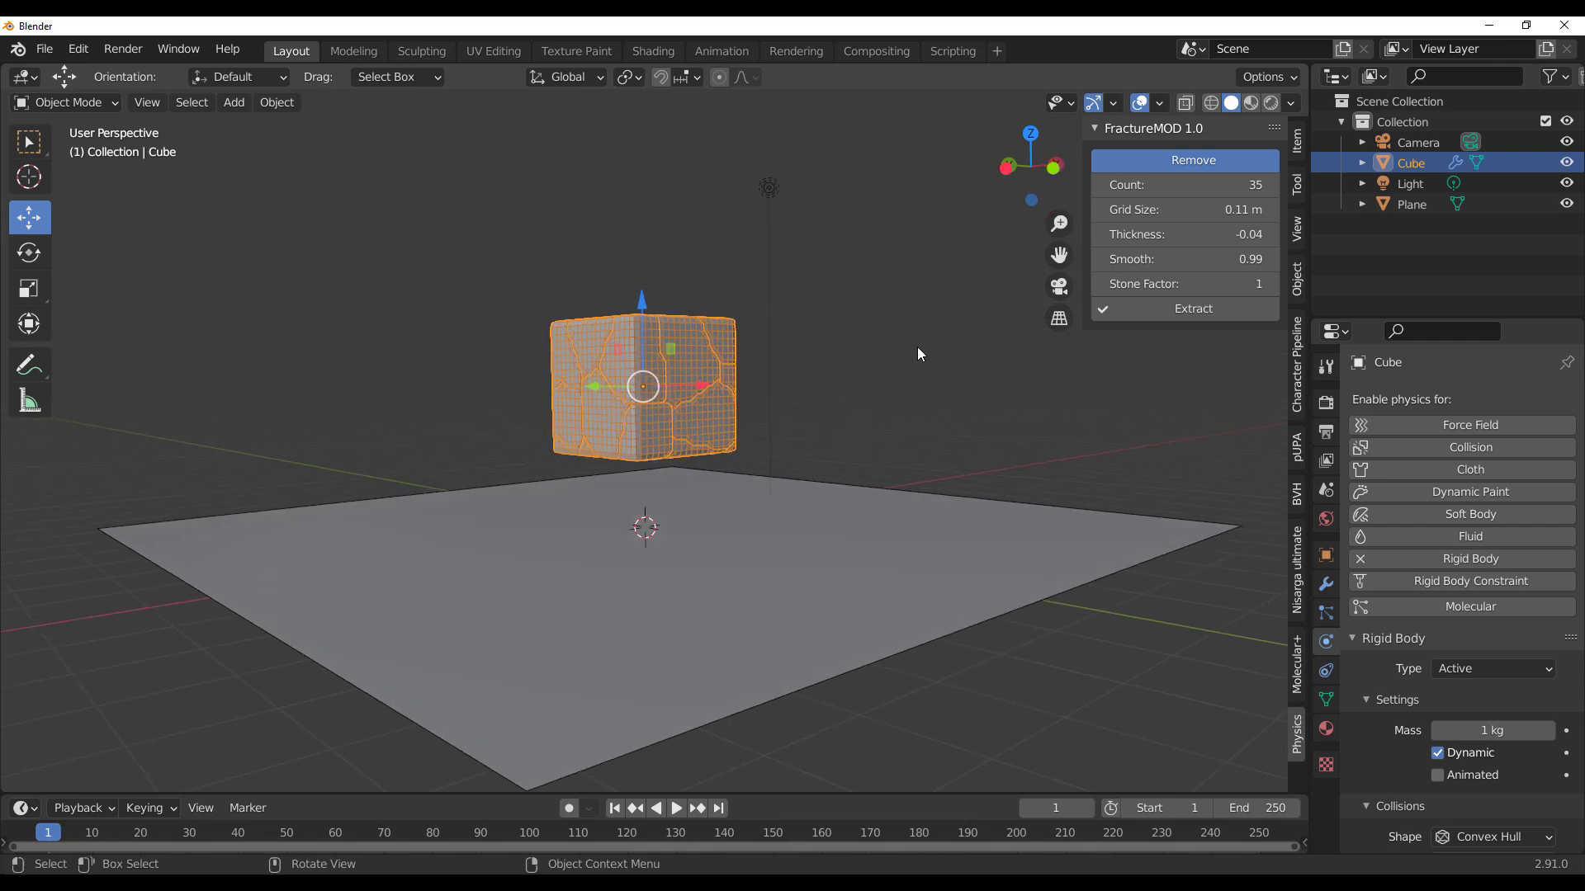
pyautogui.click(911, 446)
pyautogui.click(911, 562)
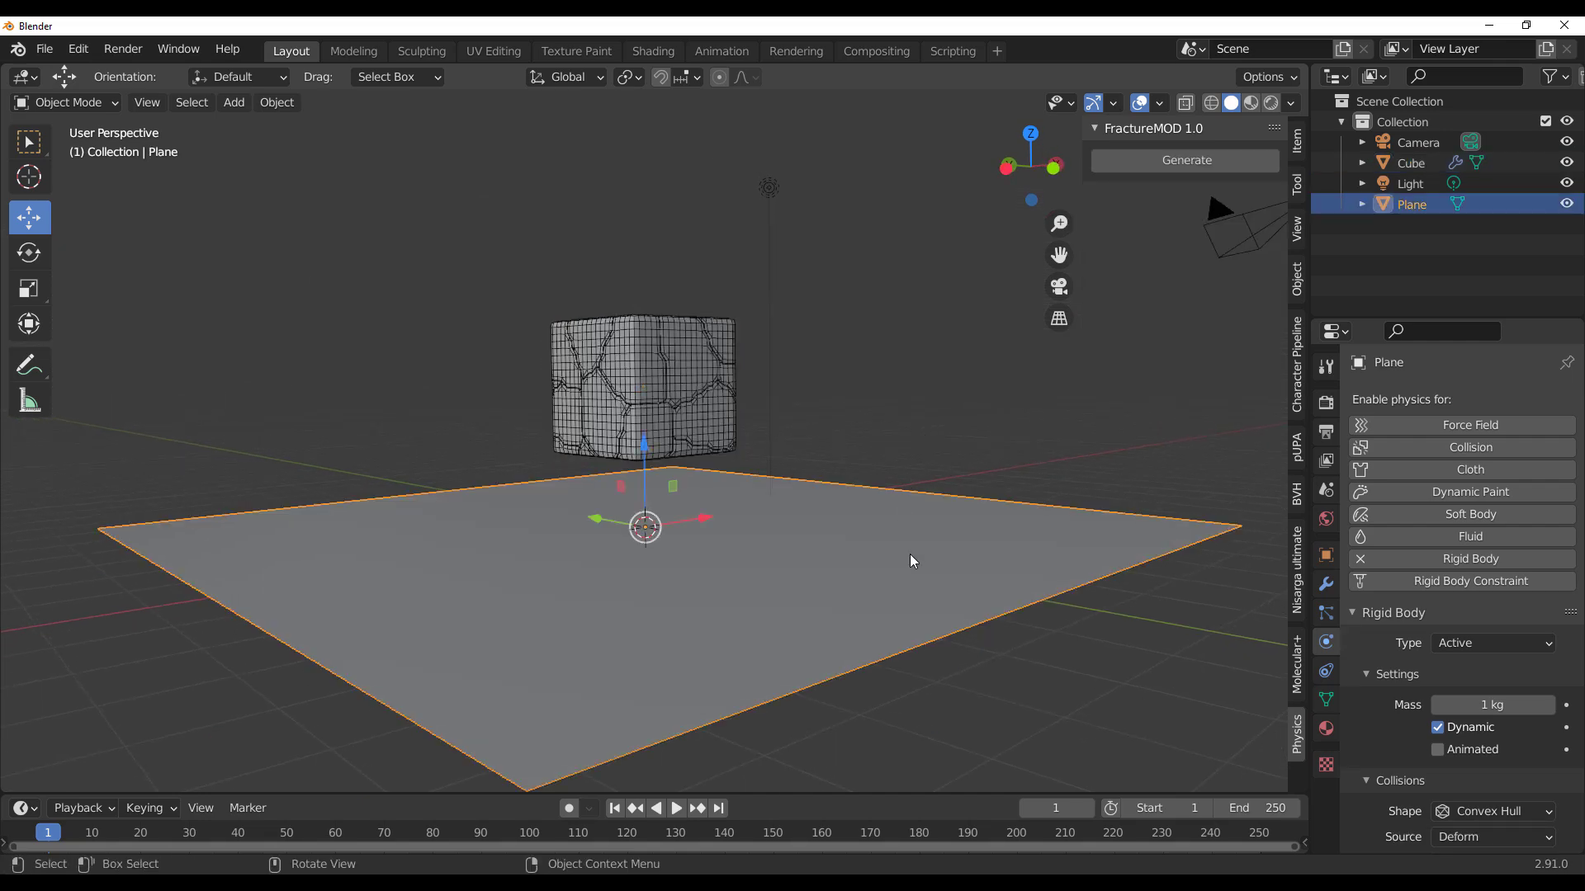
pyautogui.click(1519, 644)
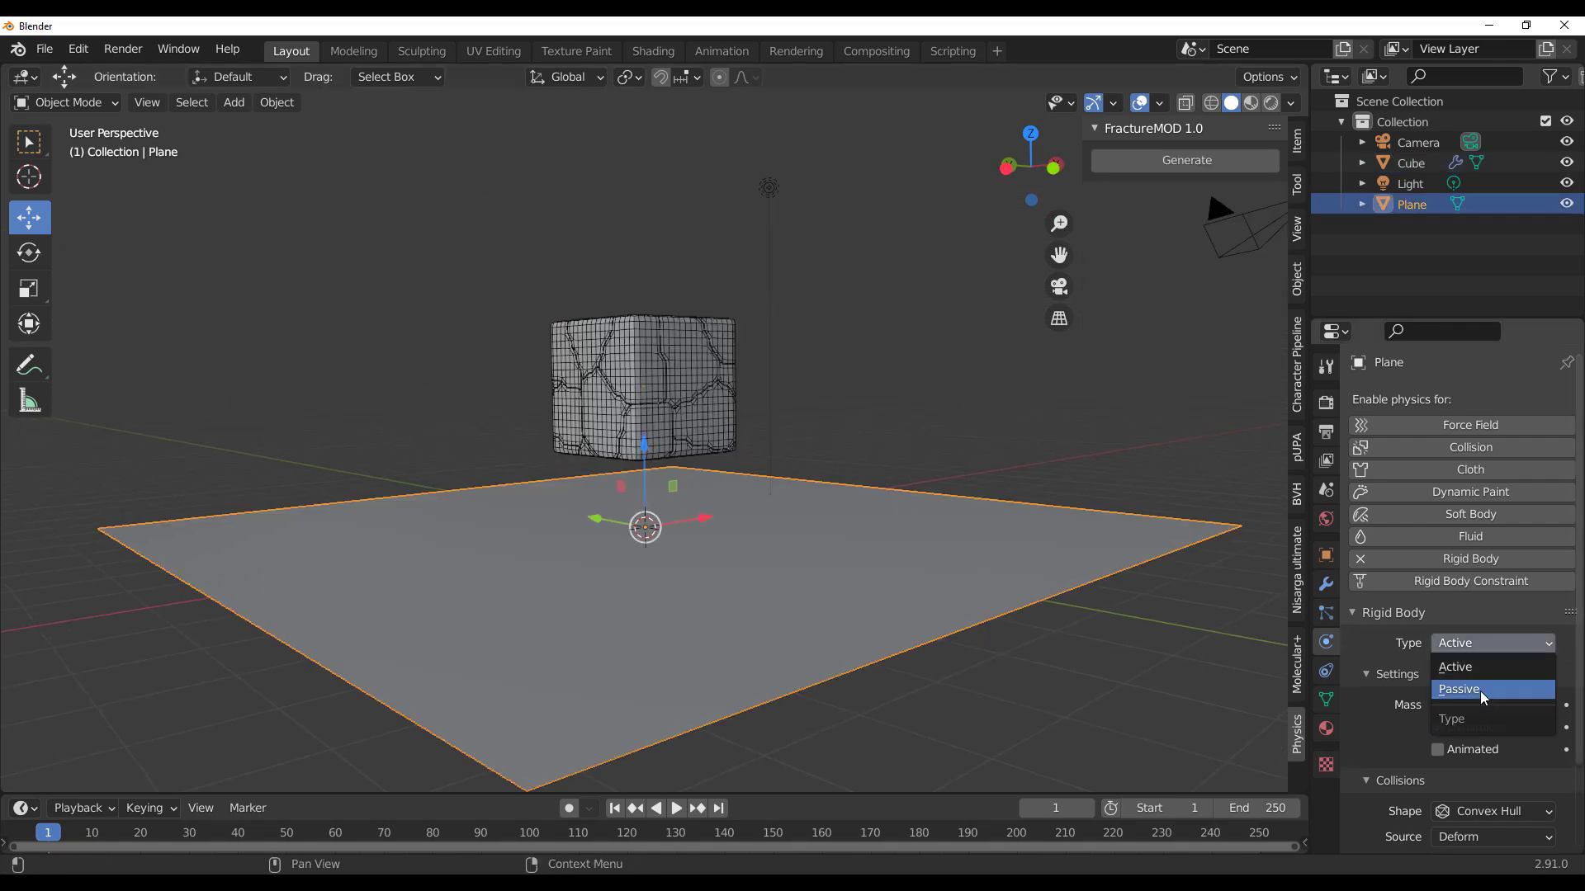
pyautogui.click(1483, 689)
# Add an ico sphere mesh at the 3D cursor on the ground plane.
pyautogui.click(671, 393)
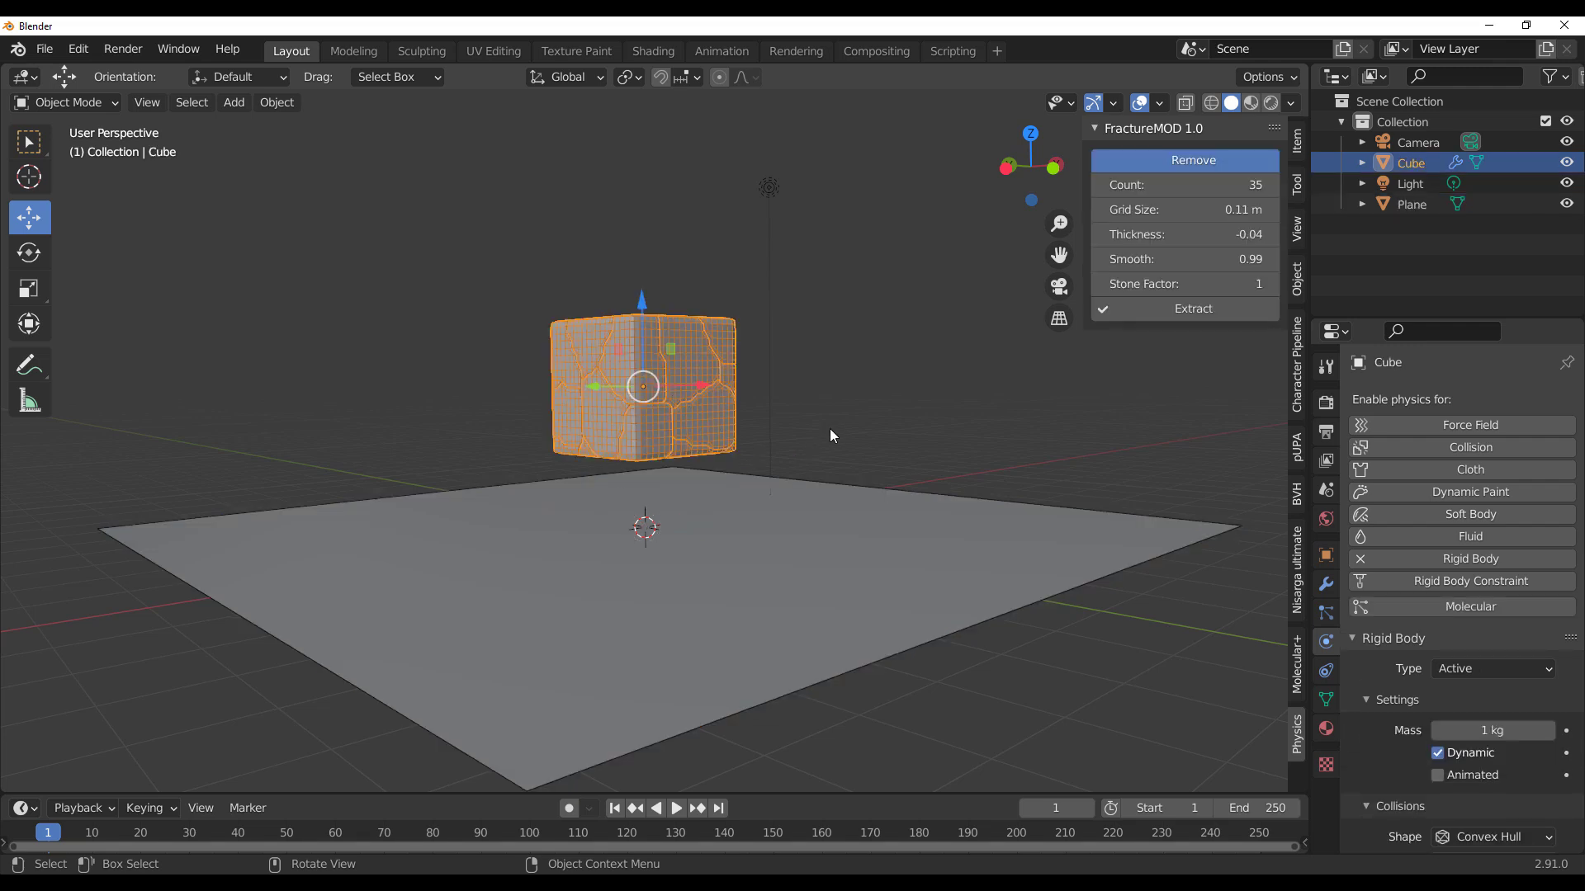
pyautogui.scroll(5, 829, 429)
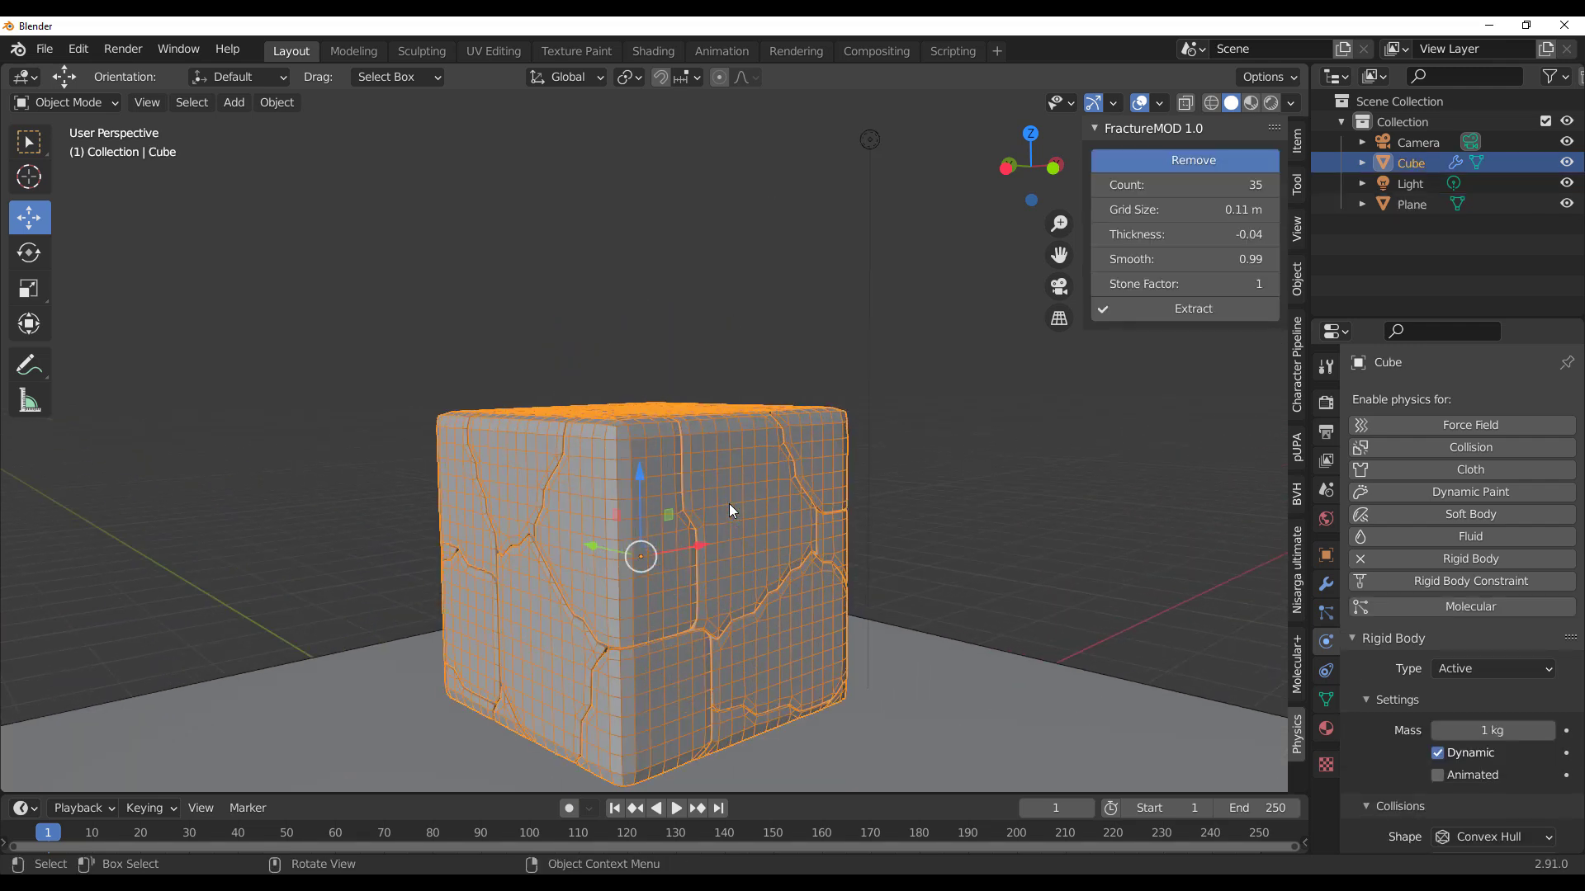
pyautogui.scroll(-3, 729, 503)
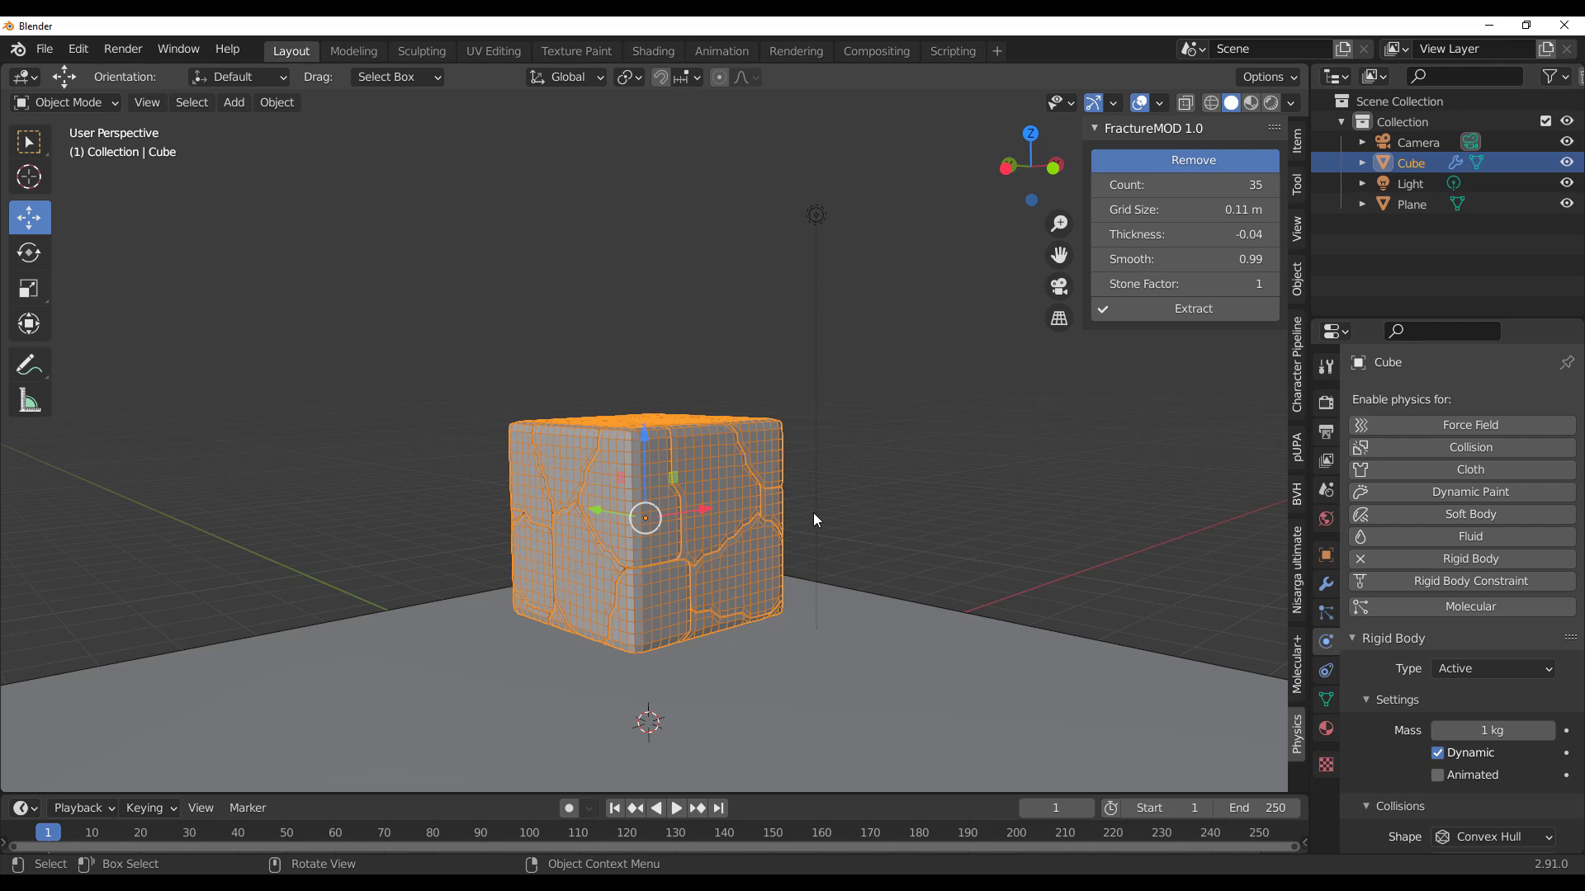
pyautogui.scroll(-2, 889, 538)
pyautogui.hotkey('shift', 'a')
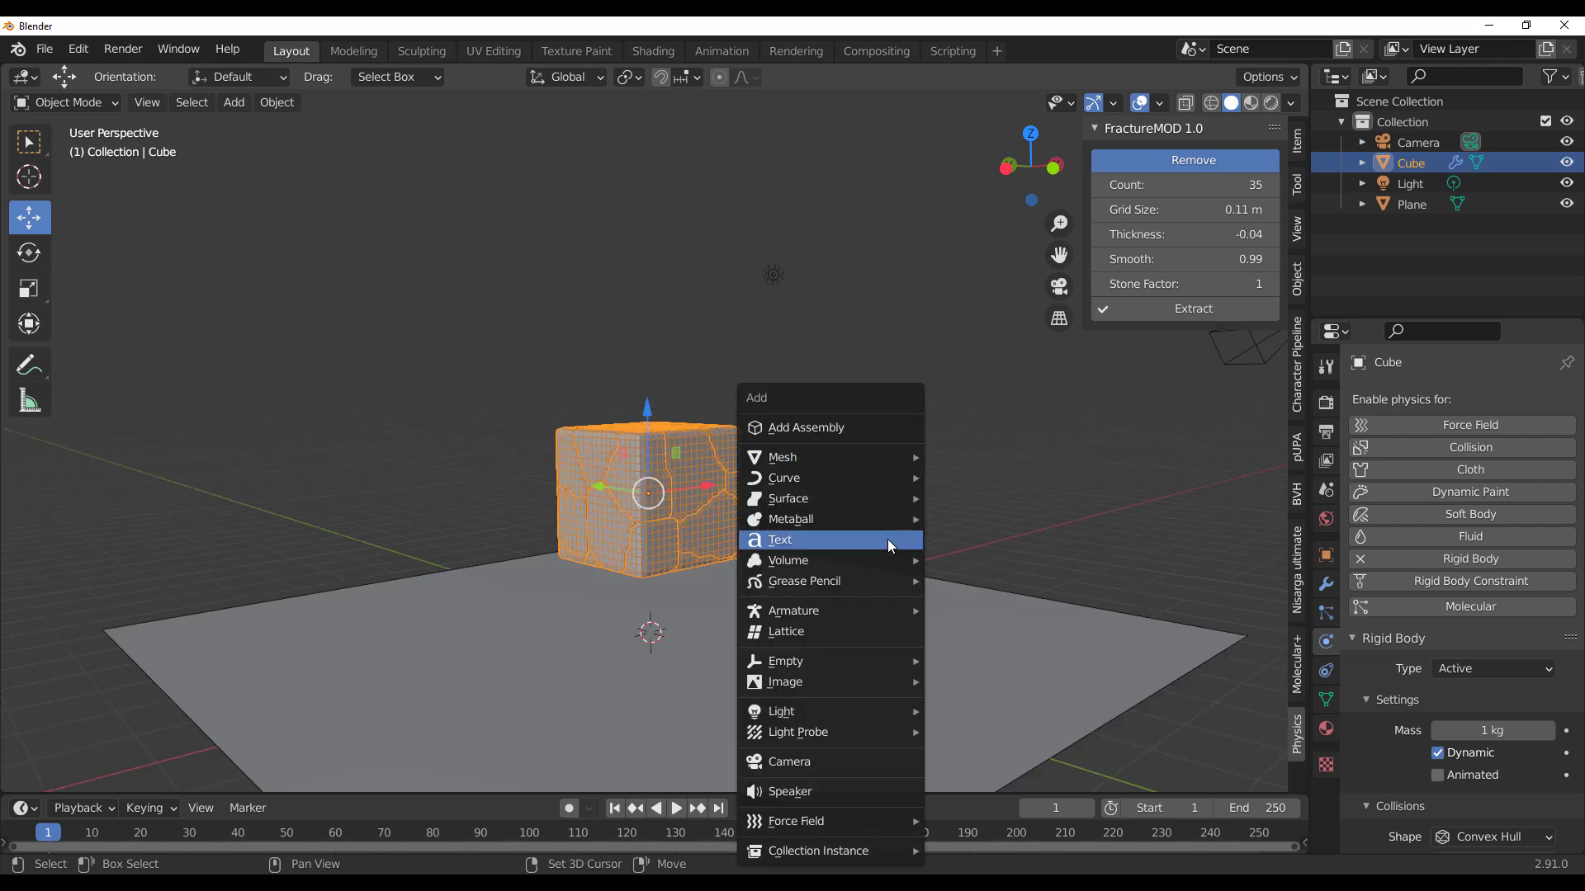
pyautogui.moveTo(885, 465)
pyautogui.click(978, 542)
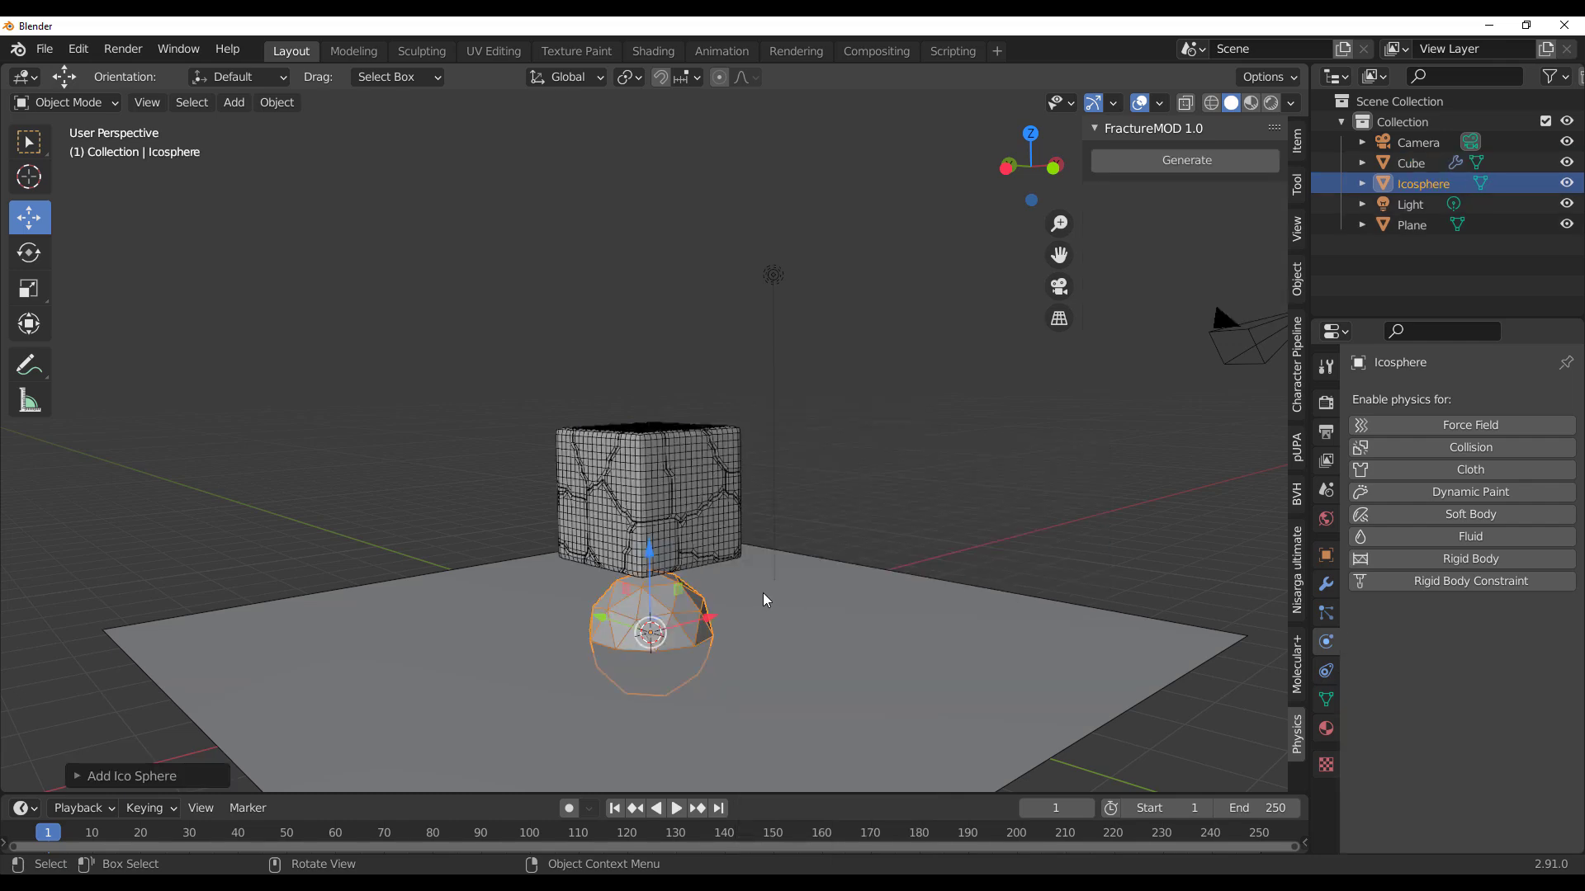
# Raise the ico sphere along the Z axis until it floats well above the cube.
pyautogui.press('g')
pyautogui.press('z')
pyautogui.click(701, 340)
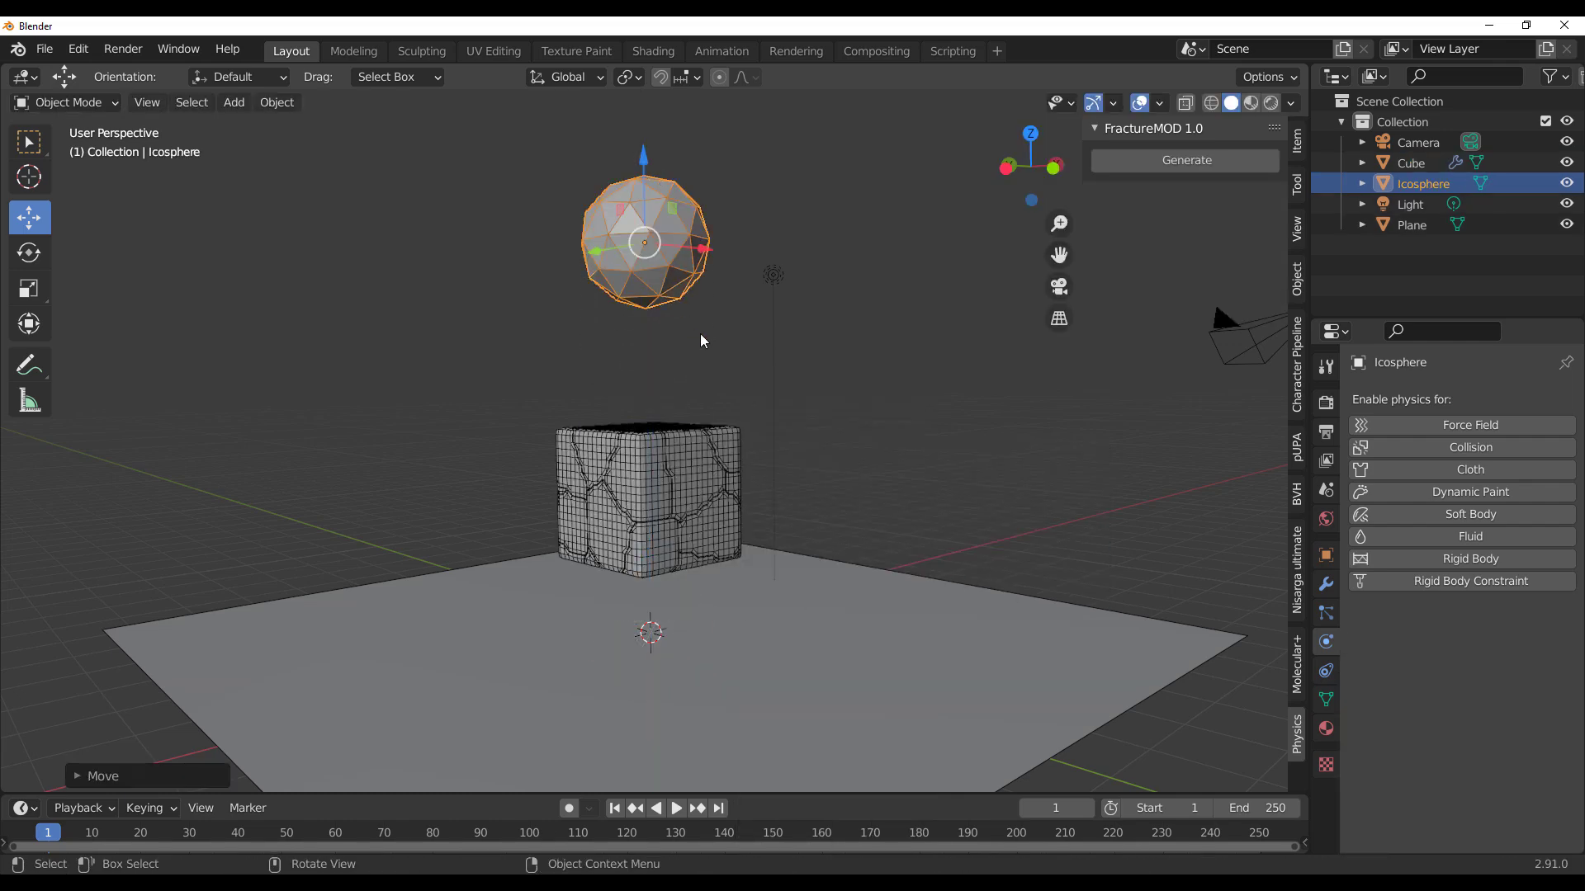
pyautogui.moveTo(701, 341); pyautogui.dragTo(799, 347, button='middle')
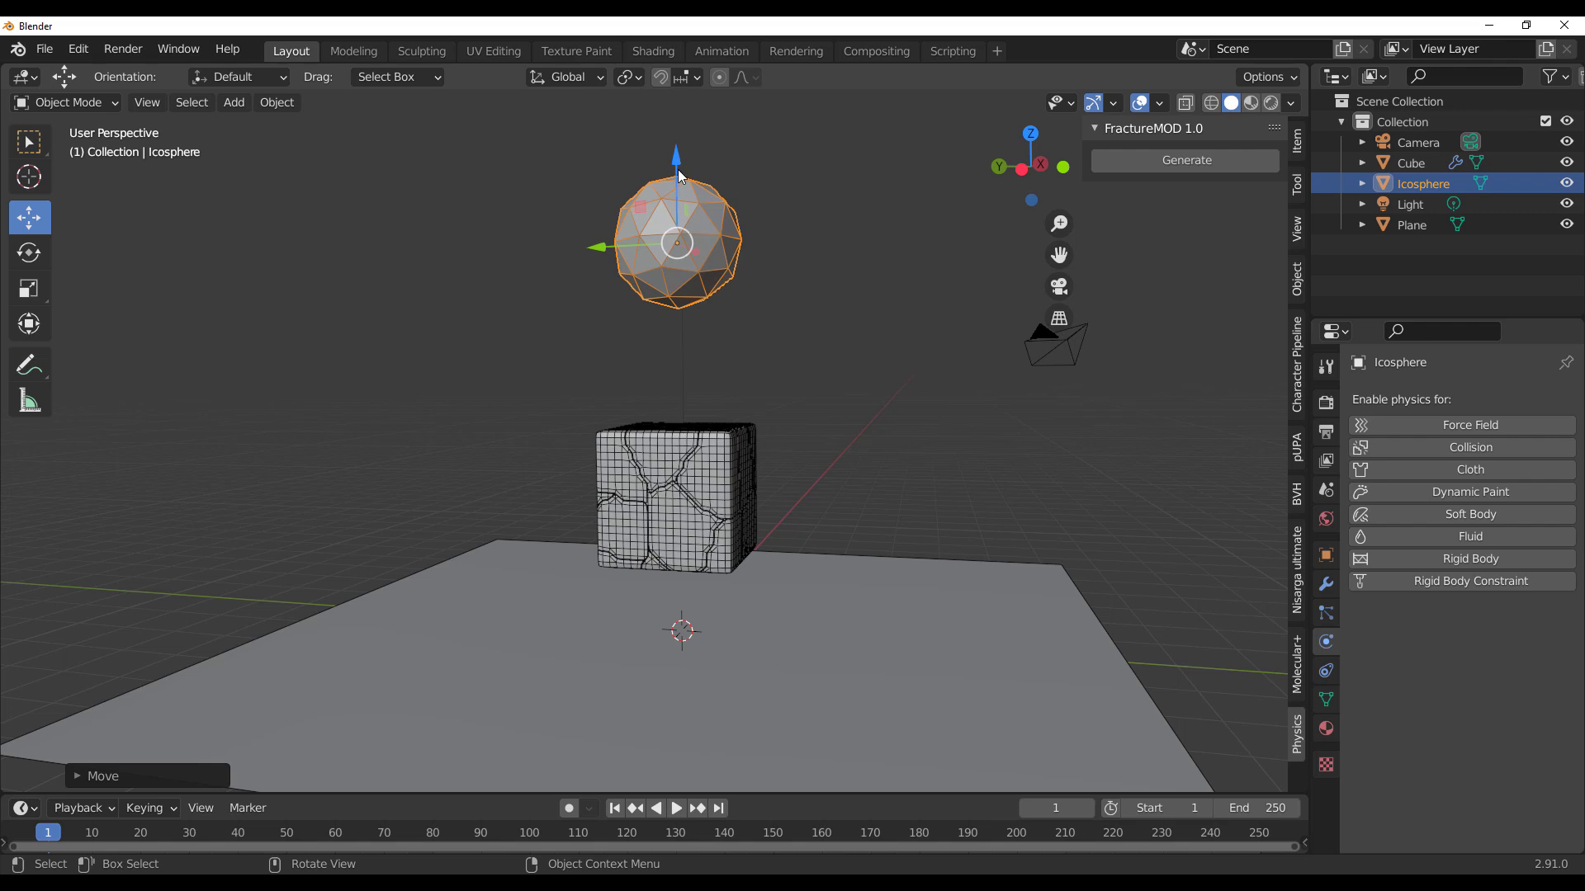
pyautogui.moveTo(681, 176); pyautogui.dragTo(687, 131)
pyautogui.moveTo(694, 142); pyautogui.dragTo(697, 408, button='middle')
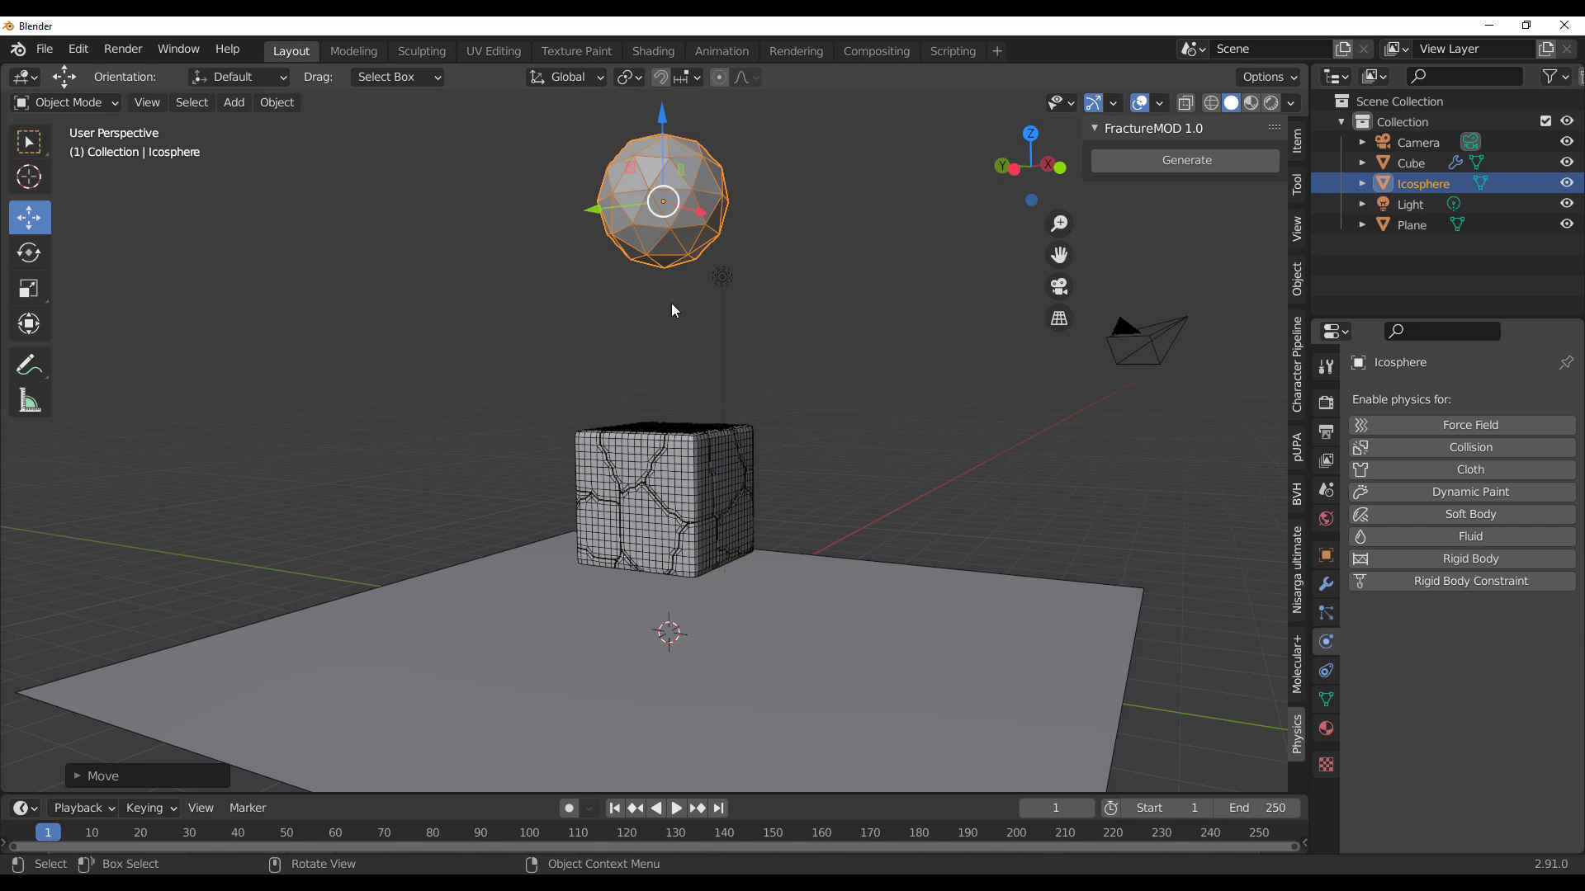
# Enable rigid body physics on the ico sphere, play the simulation, and rewind to the first frame.
pyautogui.click(1458, 559)
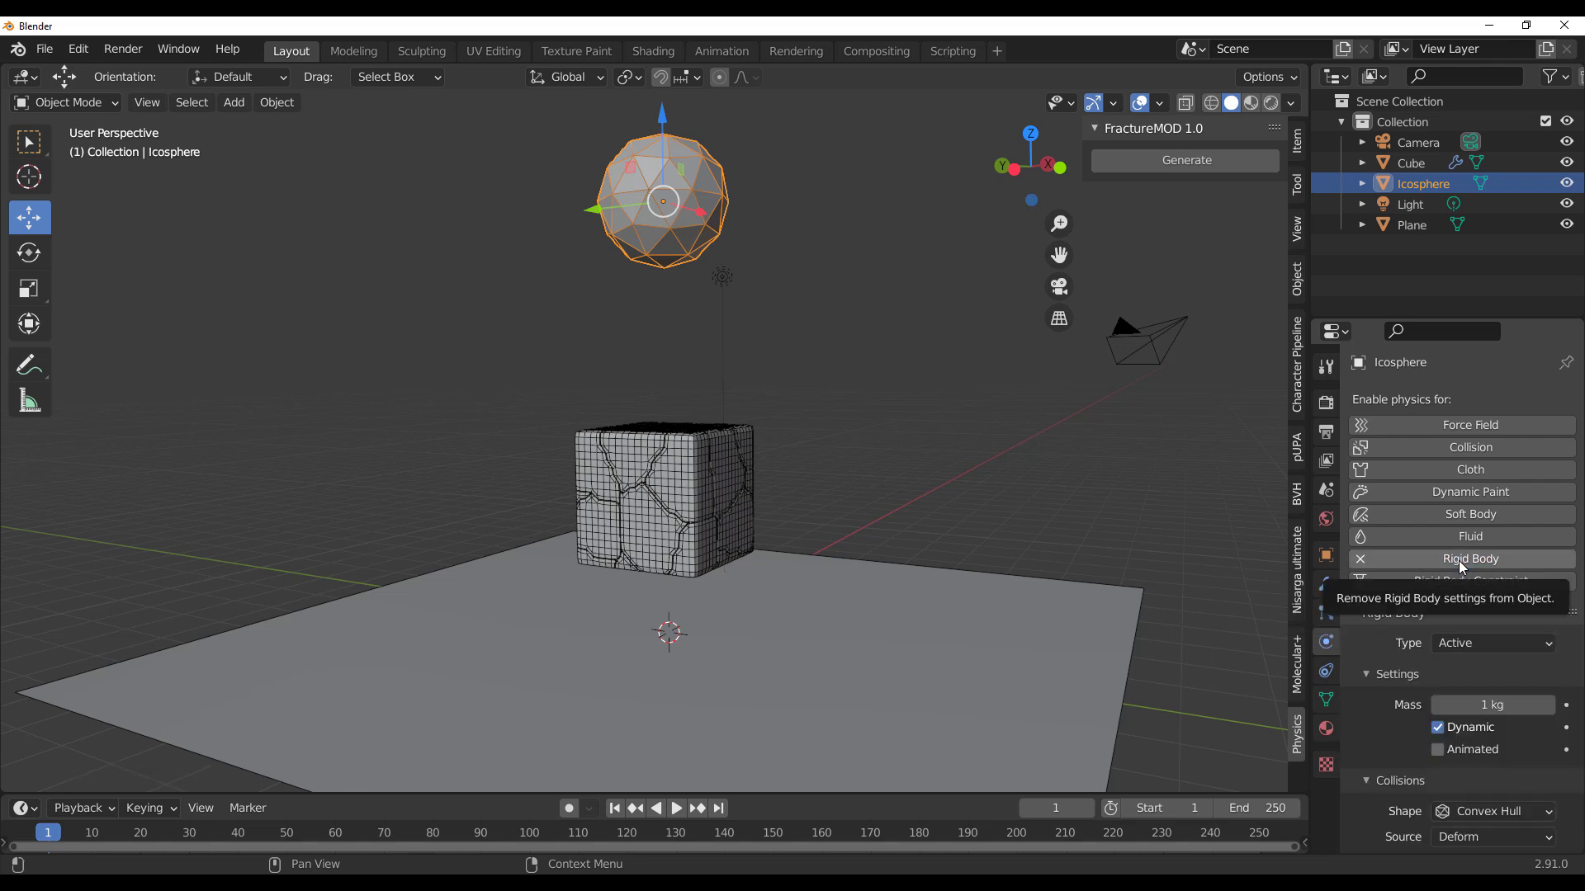
pyautogui.click(679, 809)
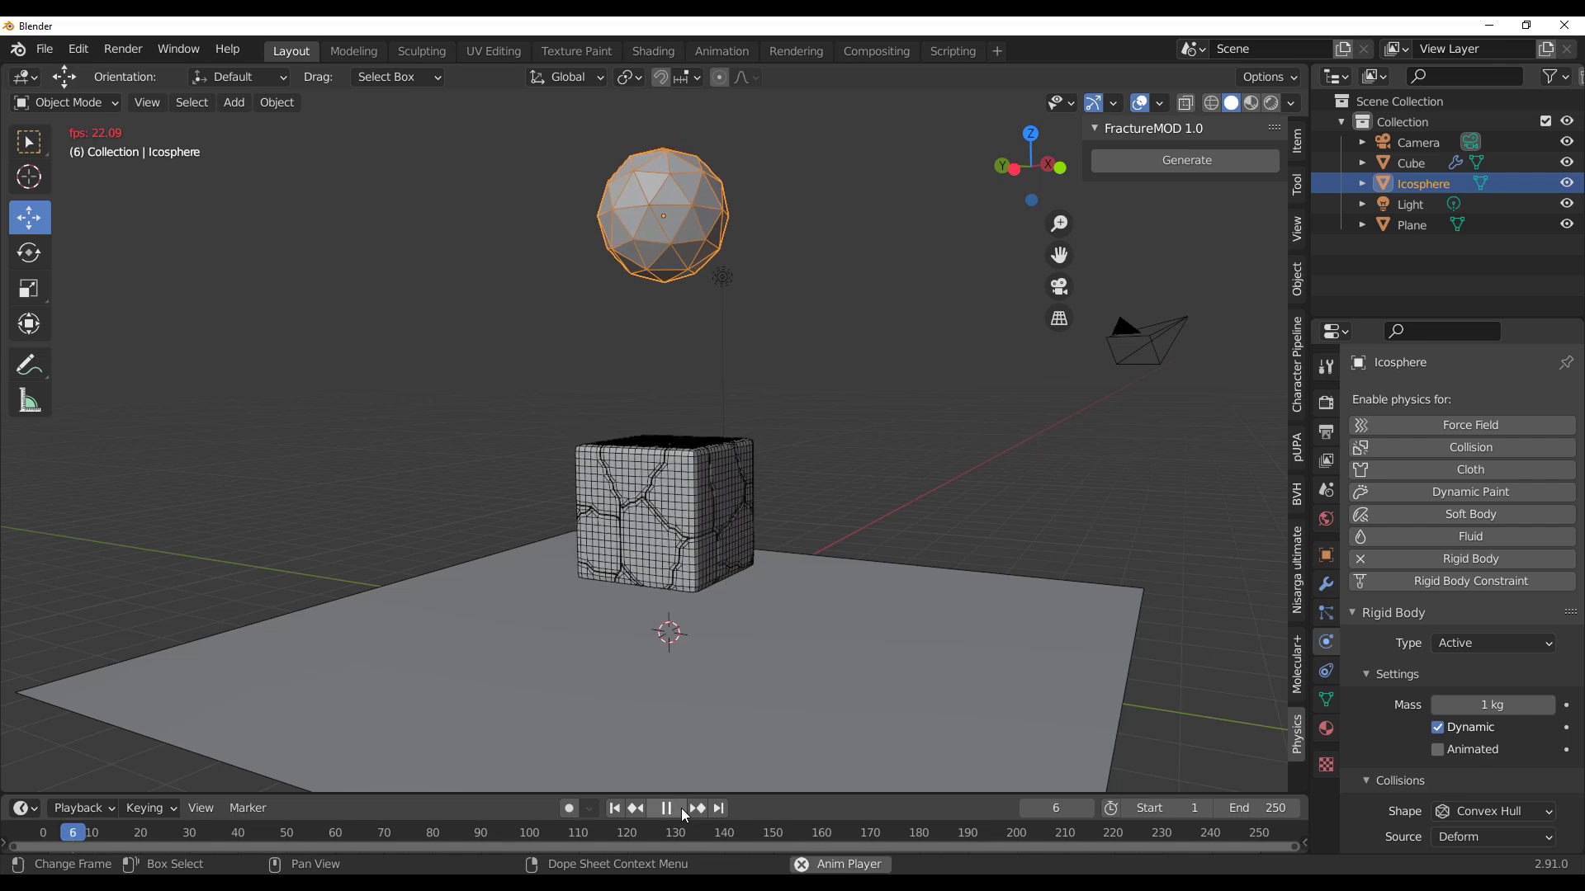
pyautogui.click(679, 809)
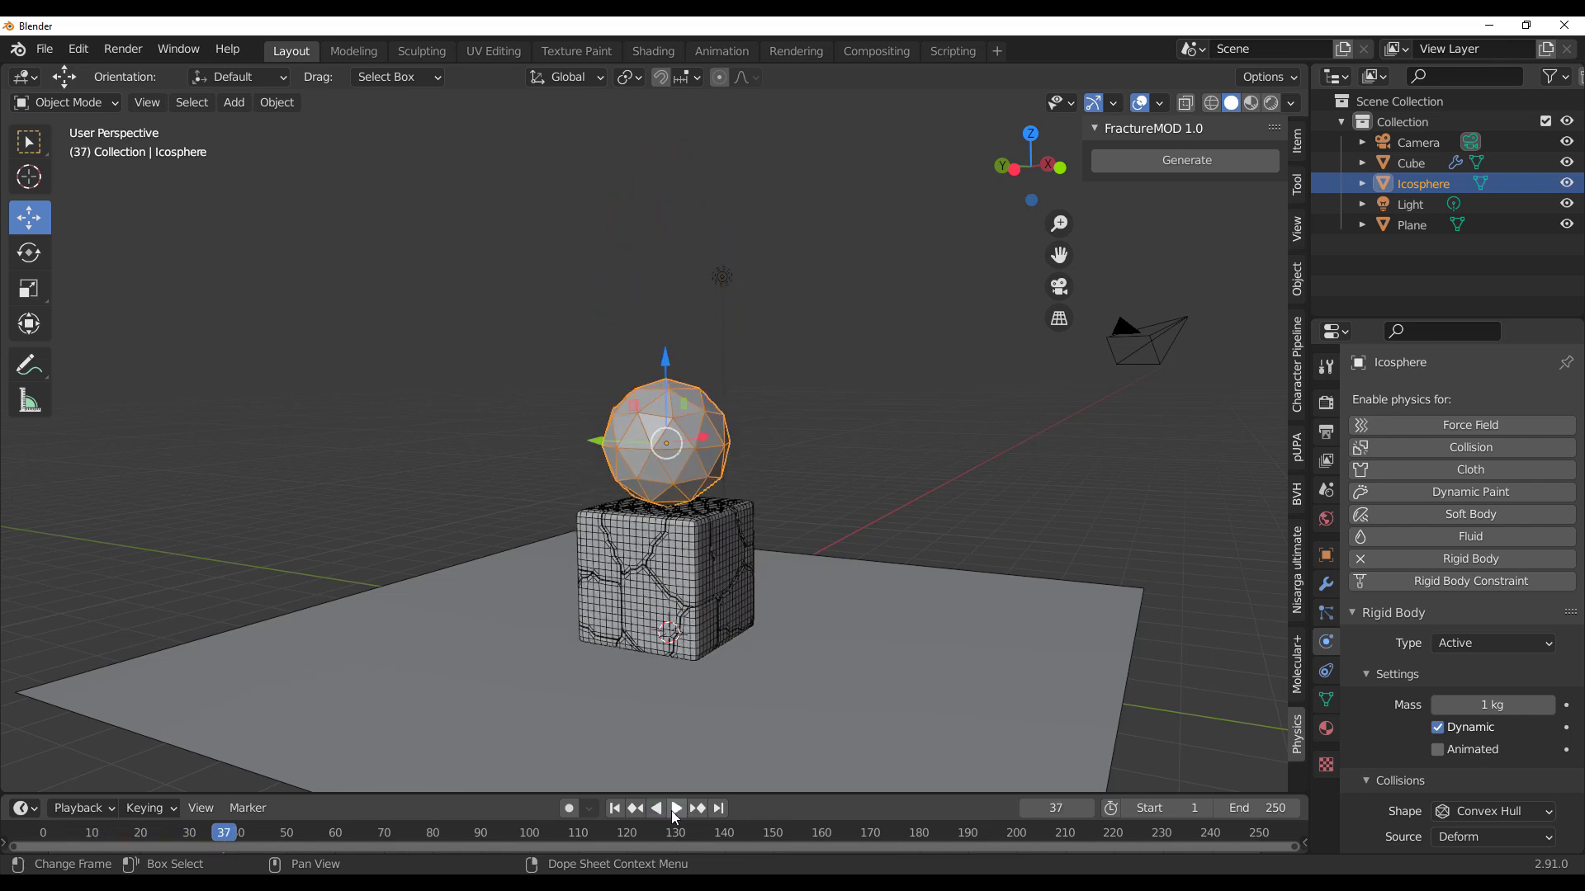
pyautogui.click(614, 808)
# Turn off the Dynamic option in the cube's rigid body settings and play the simulation to test it.
pyautogui.click(674, 553)
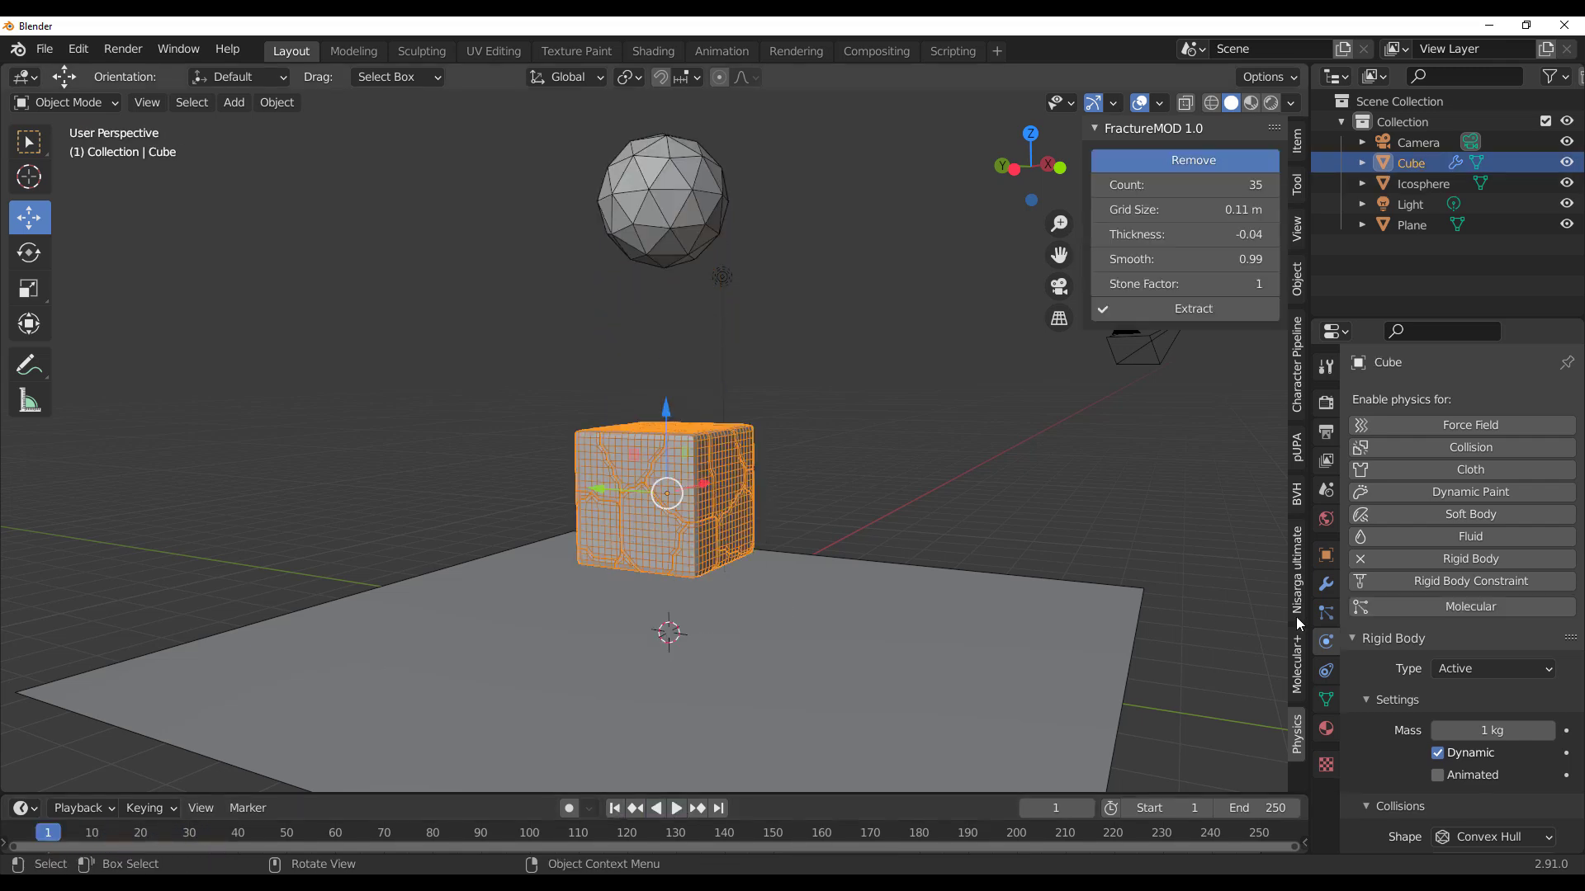
pyautogui.scroll(-2, 1347, 634)
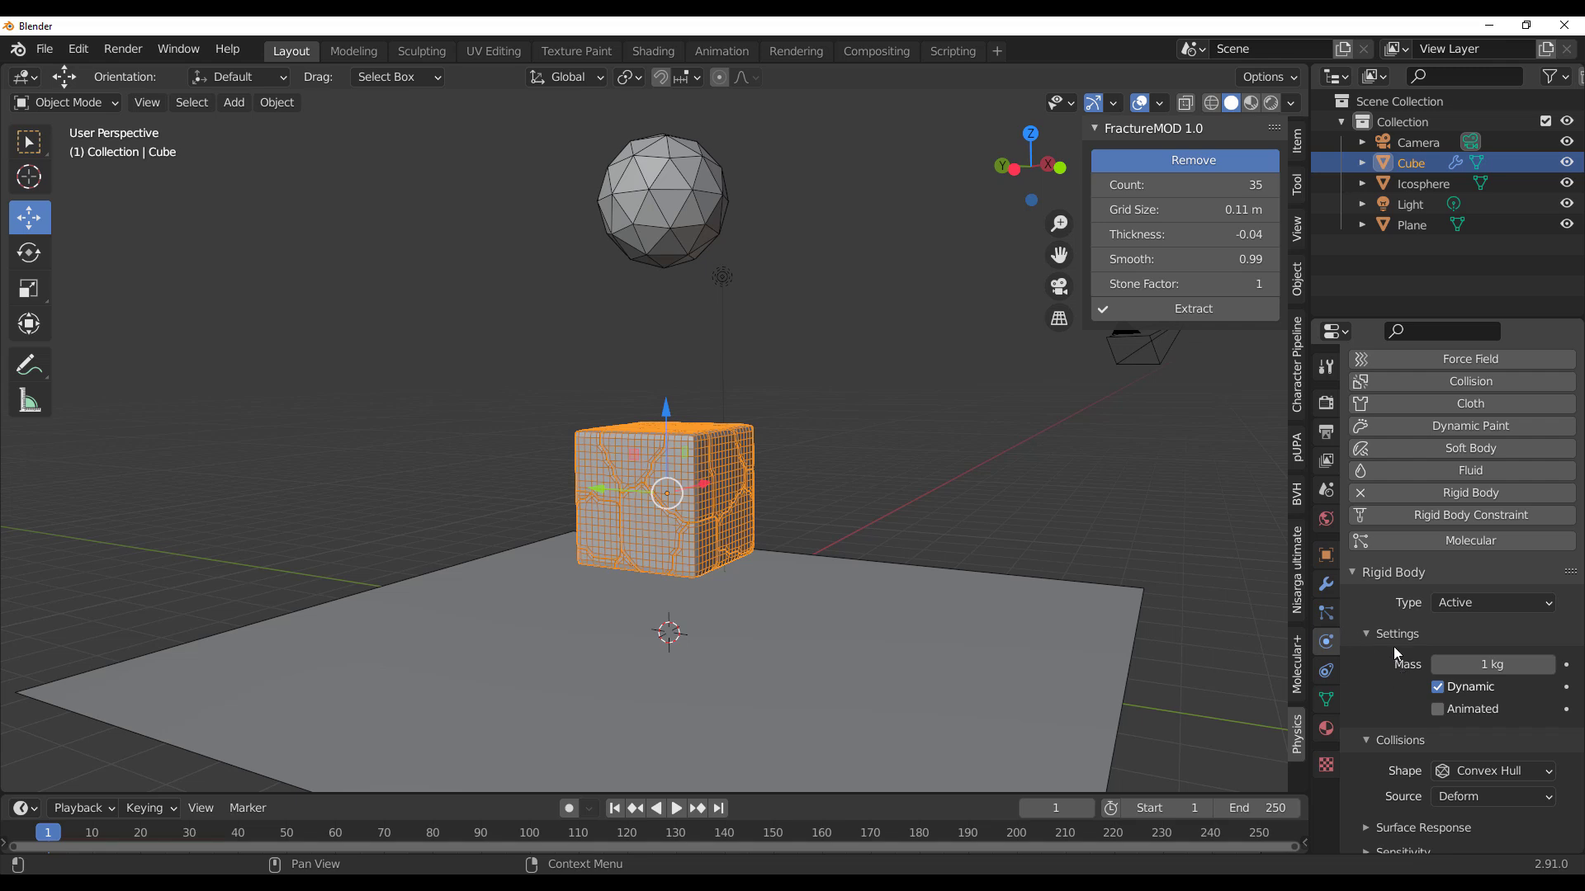
pyautogui.click(1440, 687)
pyautogui.click(674, 809)
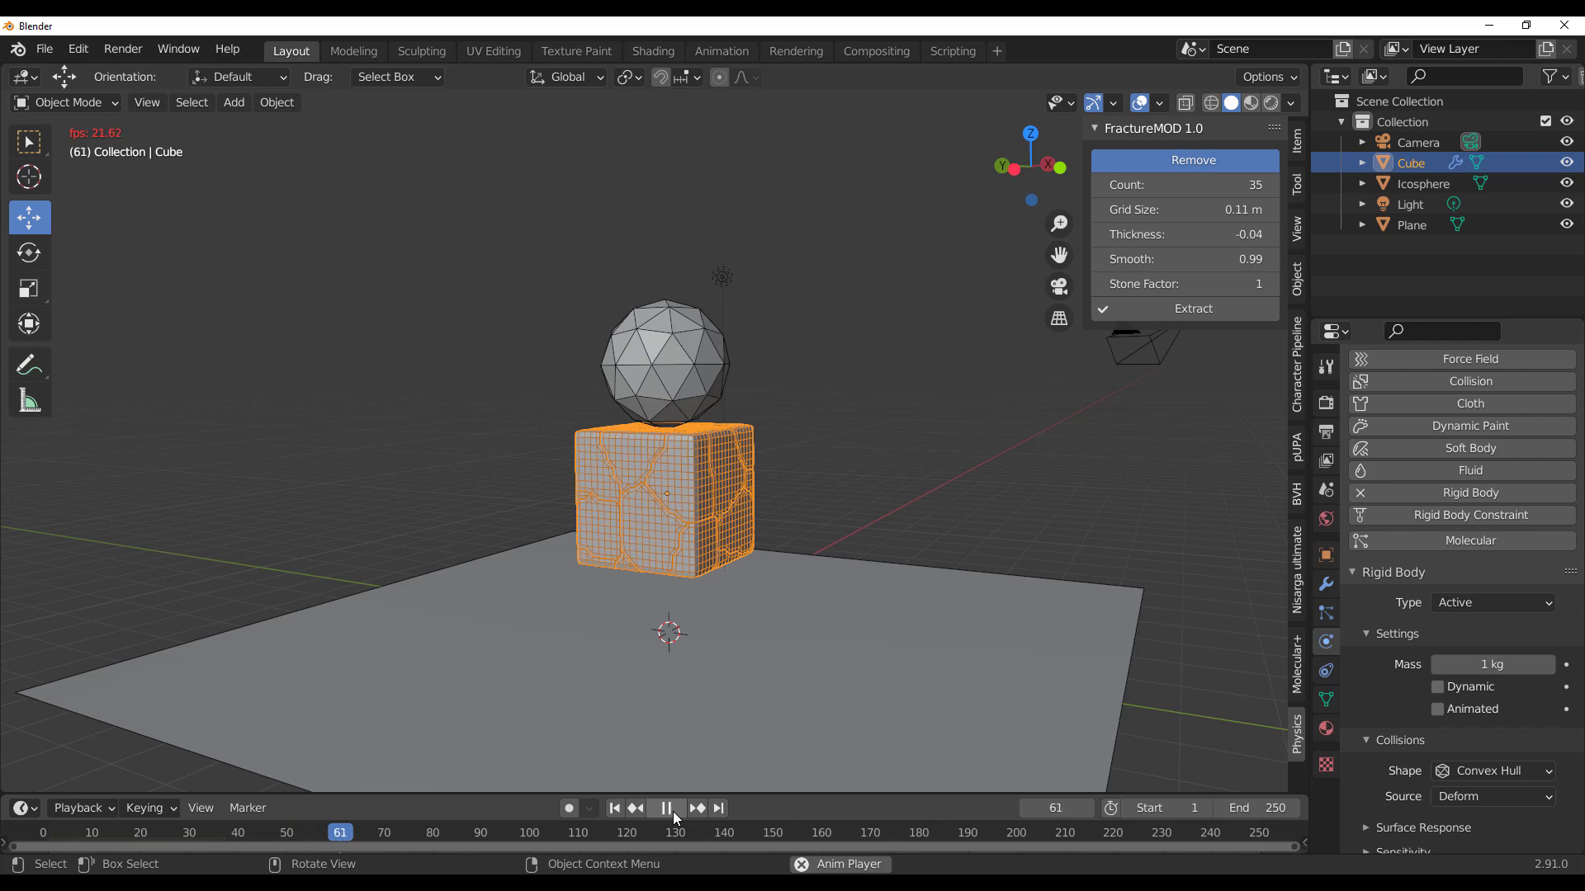
pyautogui.click(671, 809)
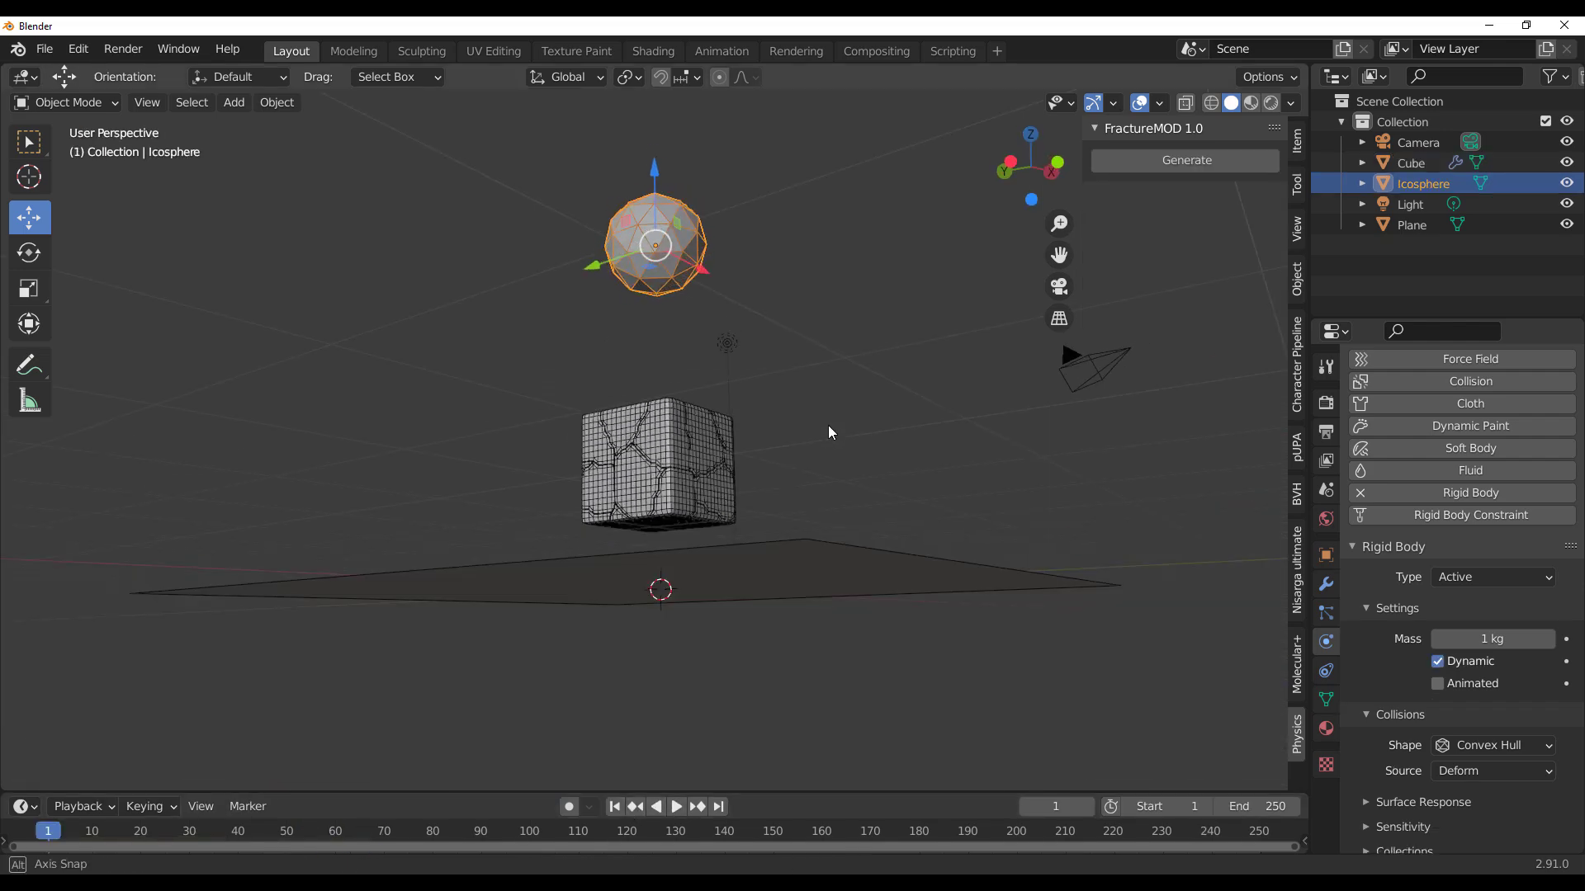
# Insert a Location keyframe for the ico sphere at frame 1.
pyautogui.scroll(2, 711, 398)
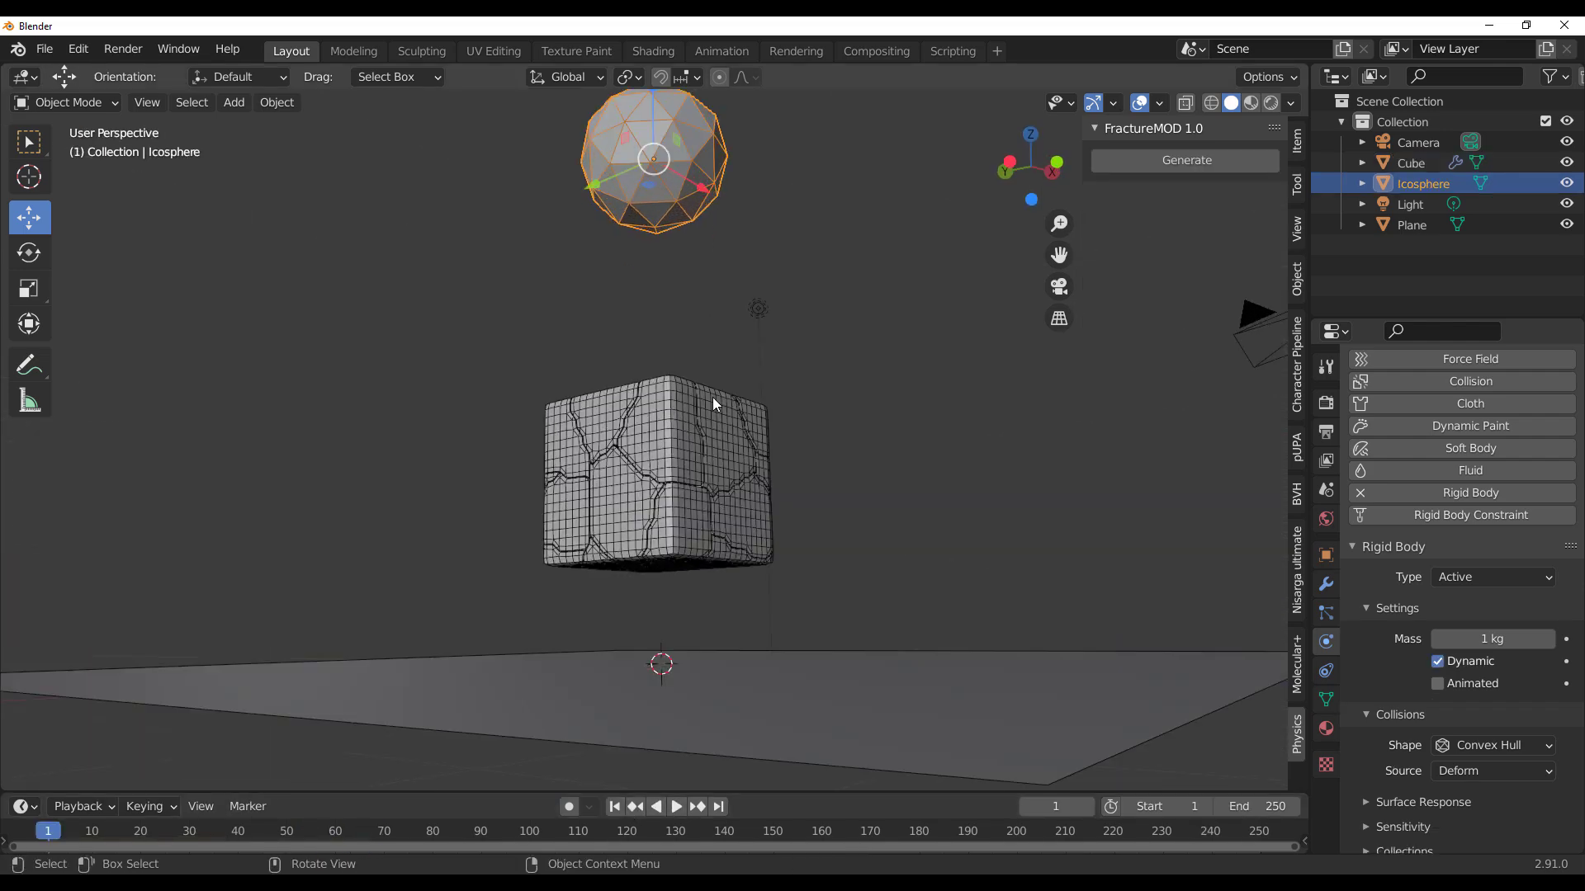
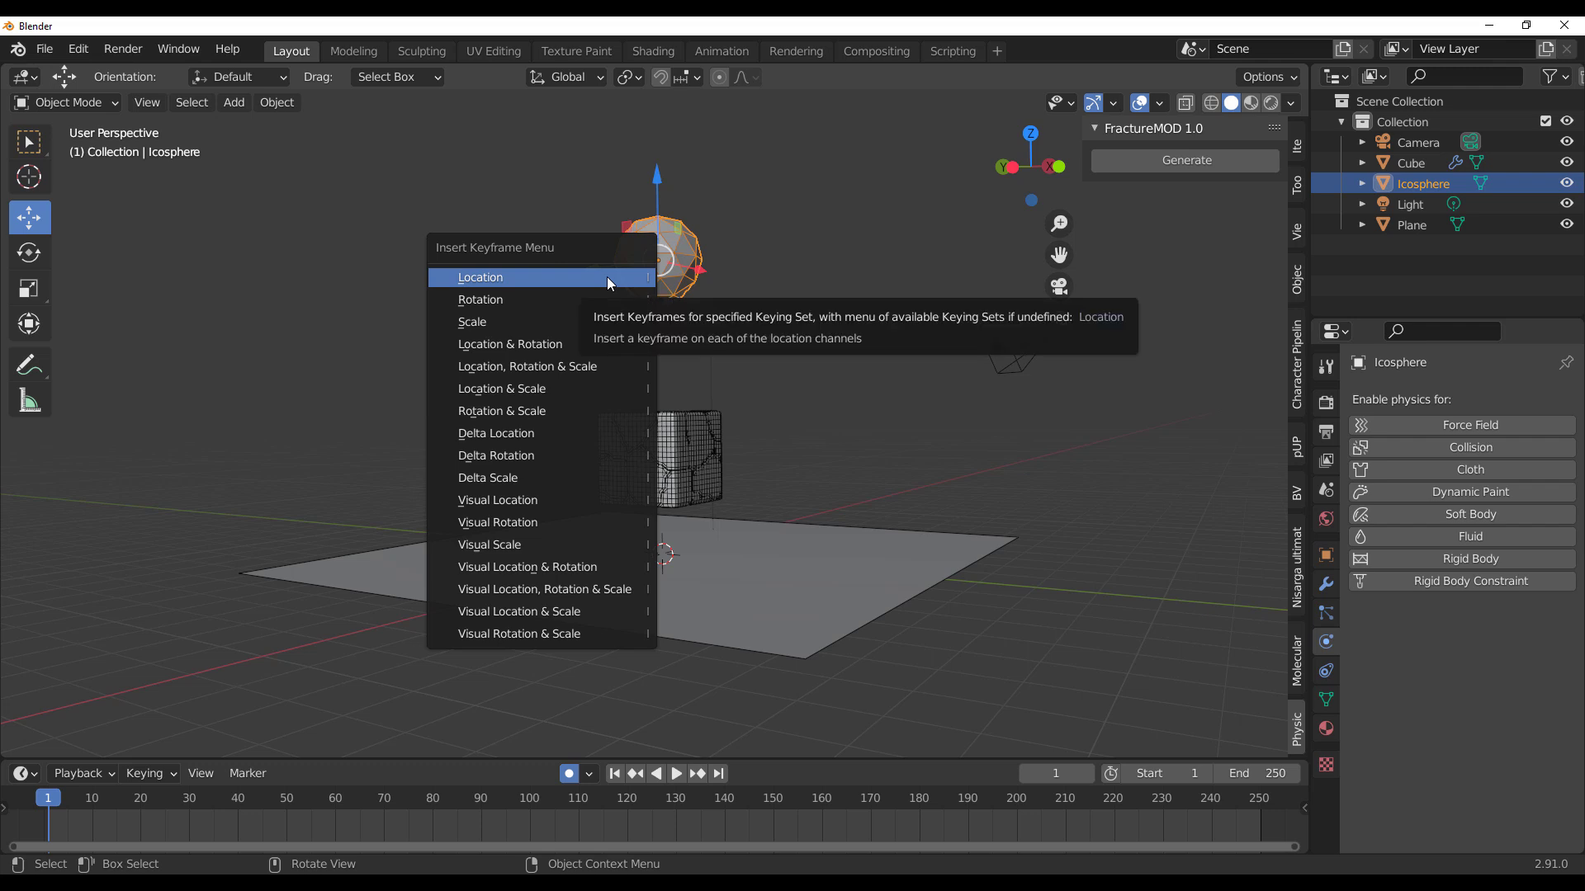
pyautogui.click(606, 275)
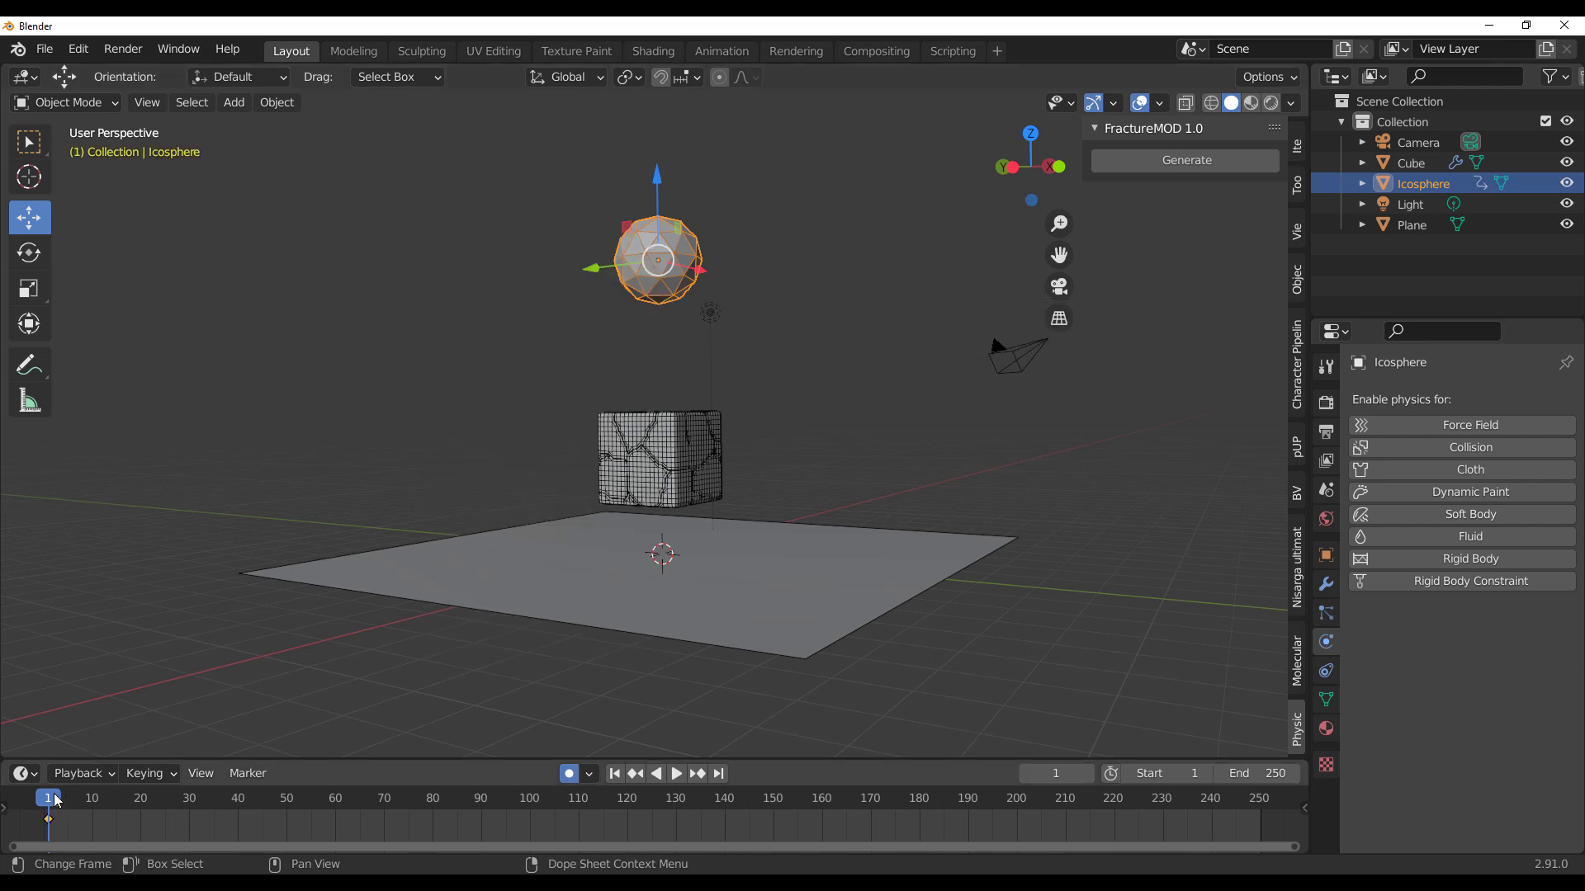
# Advance to frame 40, lower the ico sphere along Z through the cube with automatic keyframing, and rewind to the first frame.
pyautogui.press('space')
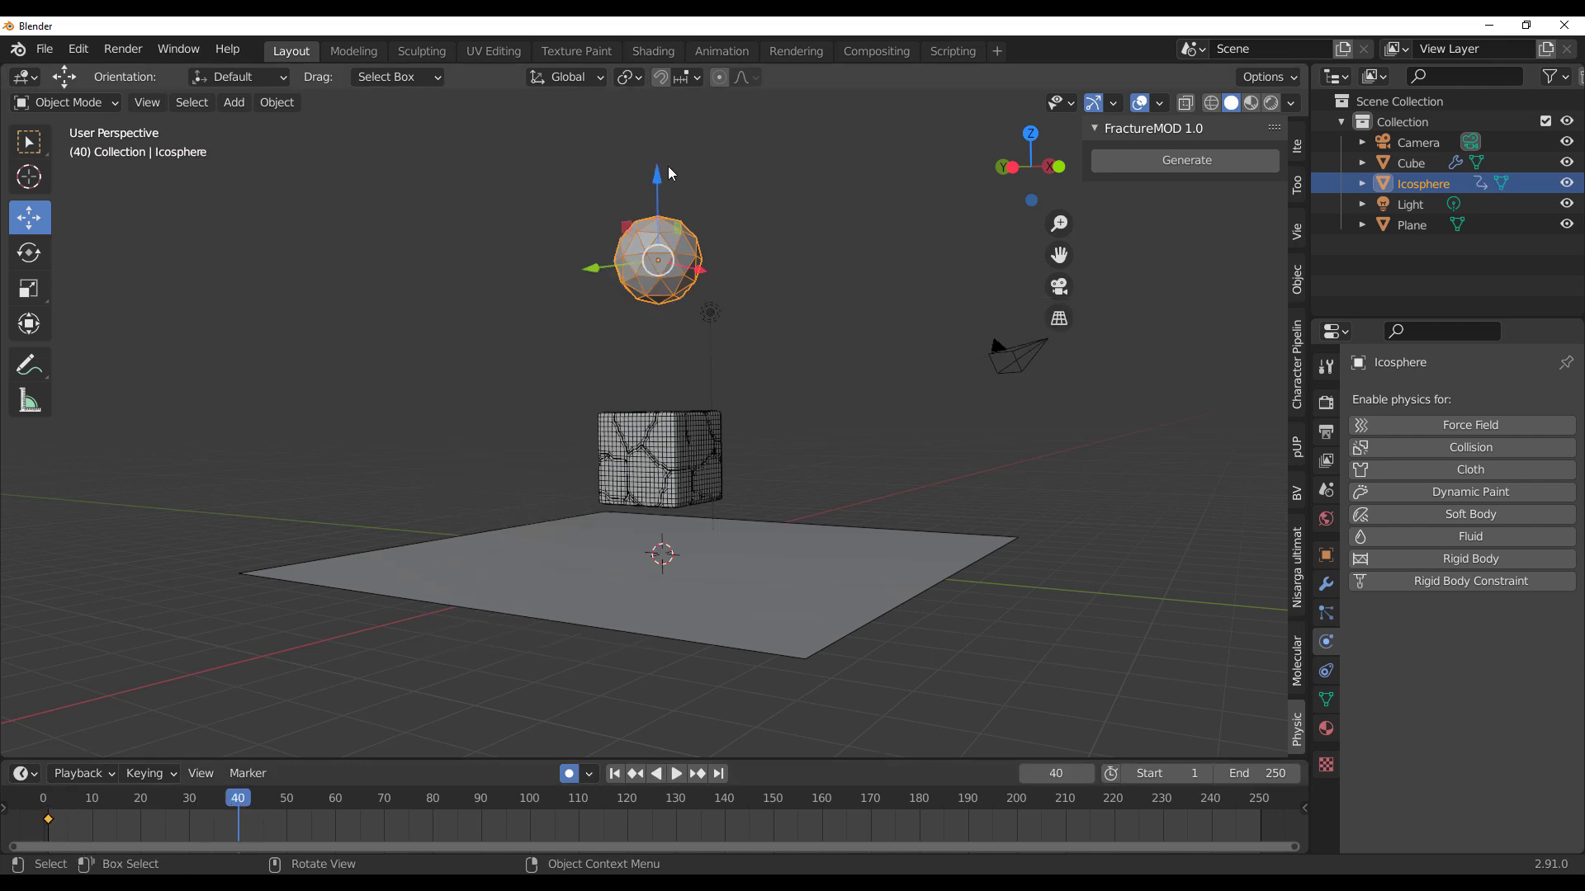
pyautogui.moveTo(658, 218); pyautogui.dragTo(645, 442)
pyautogui.scroll(4, 520, 554)
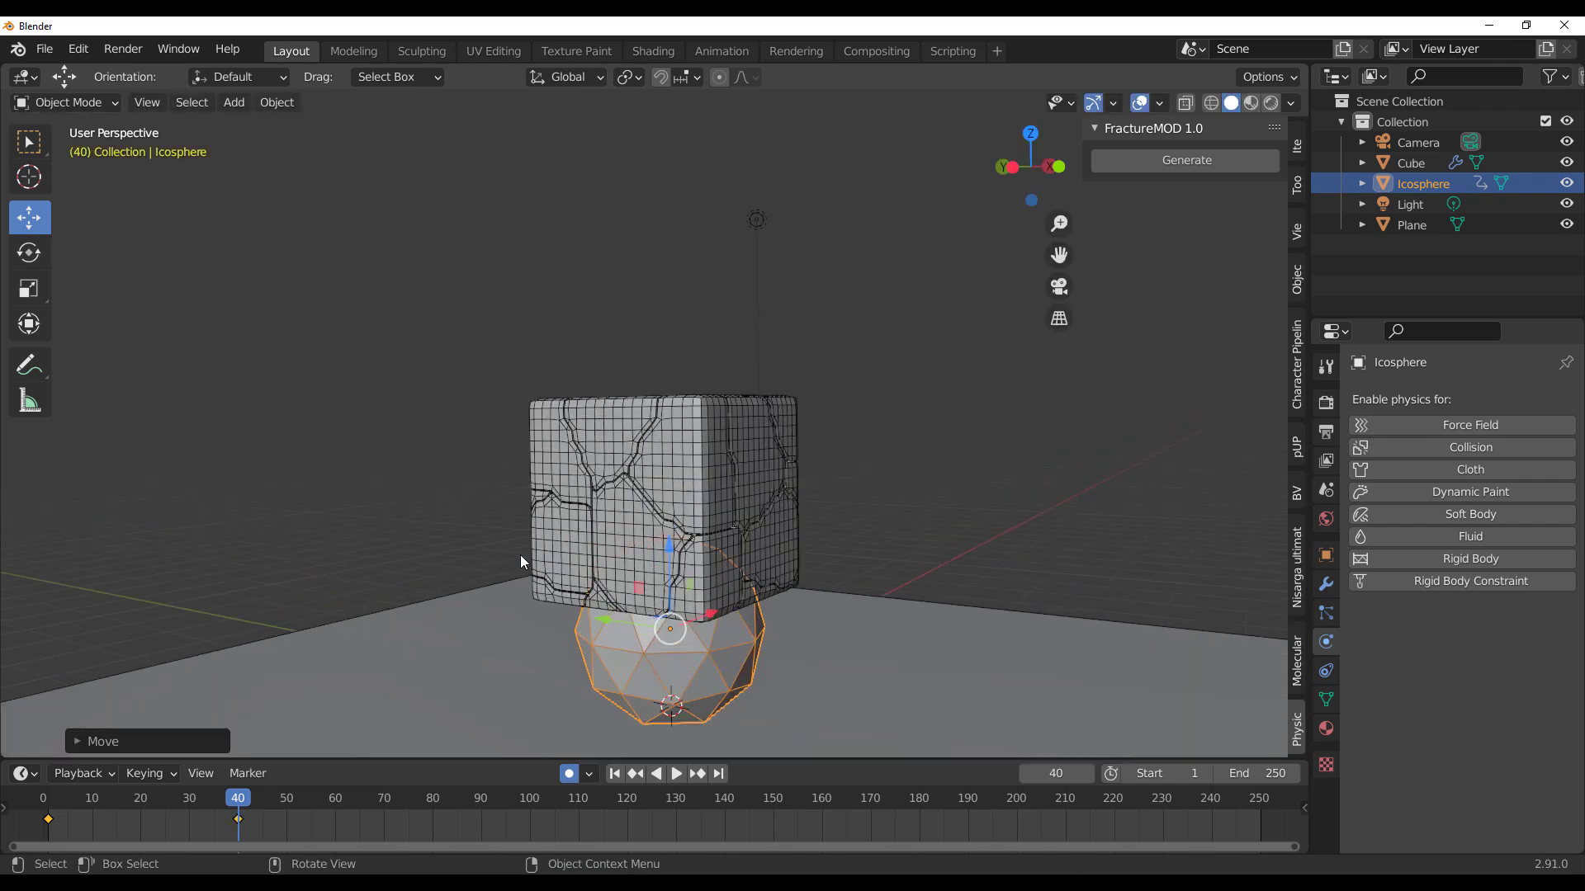
pyautogui.scroll(-2, 522, 555)
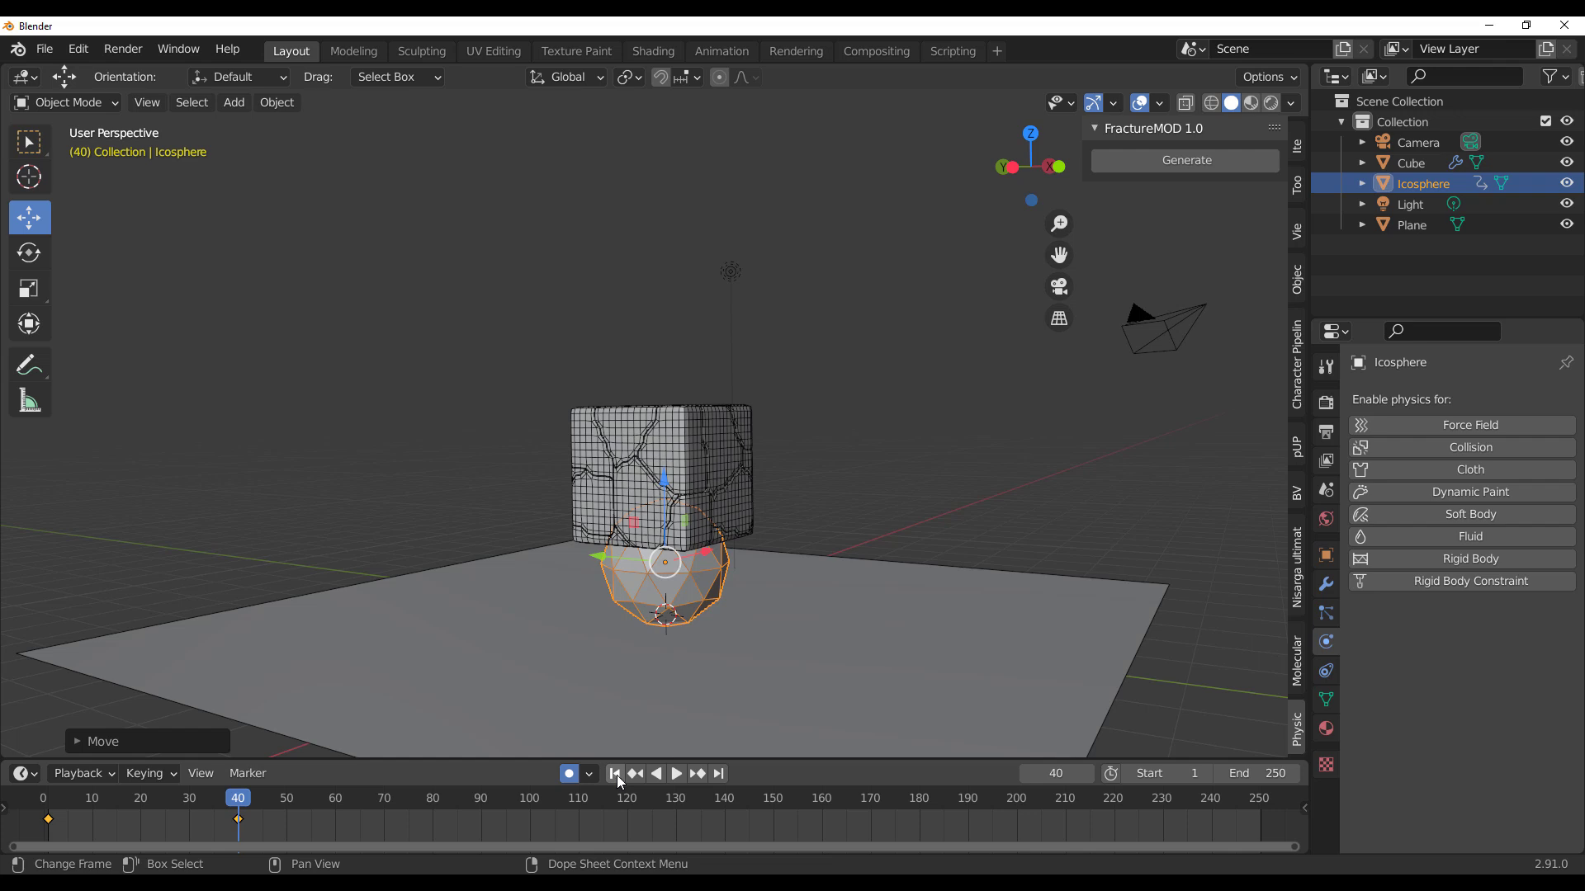
pyautogui.click(616, 775)
pyautogui.scroll(-2, 692, 502)
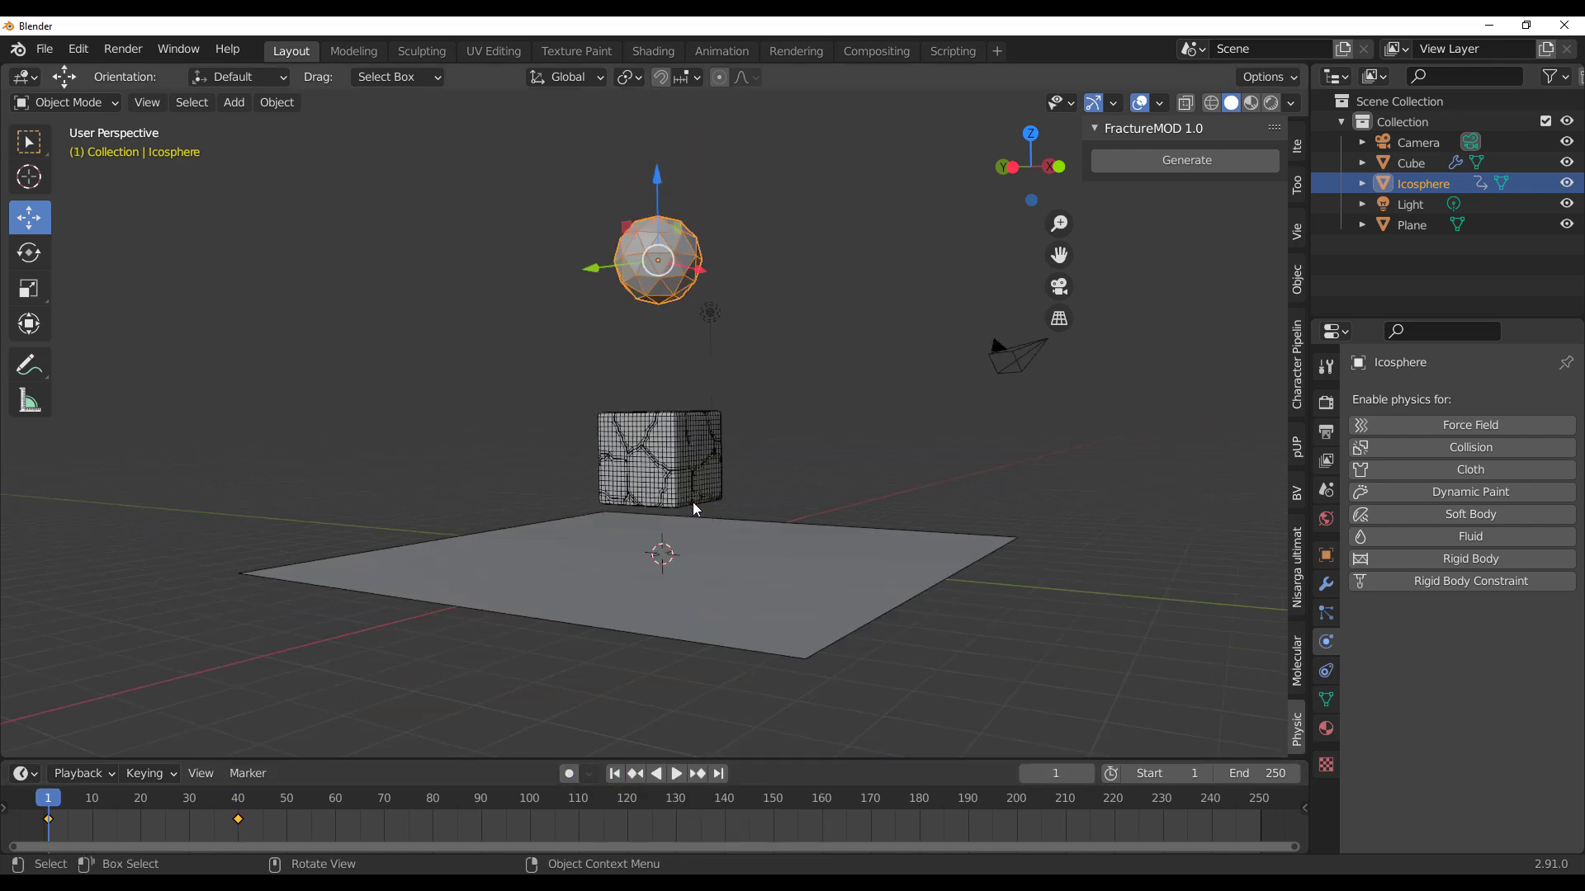
# Enable rigid body physics on the ico sphere, play the simulation, and rewind to the first frame.
pyautogui.click(1413, 562)
pyautogui.click(675, 773)
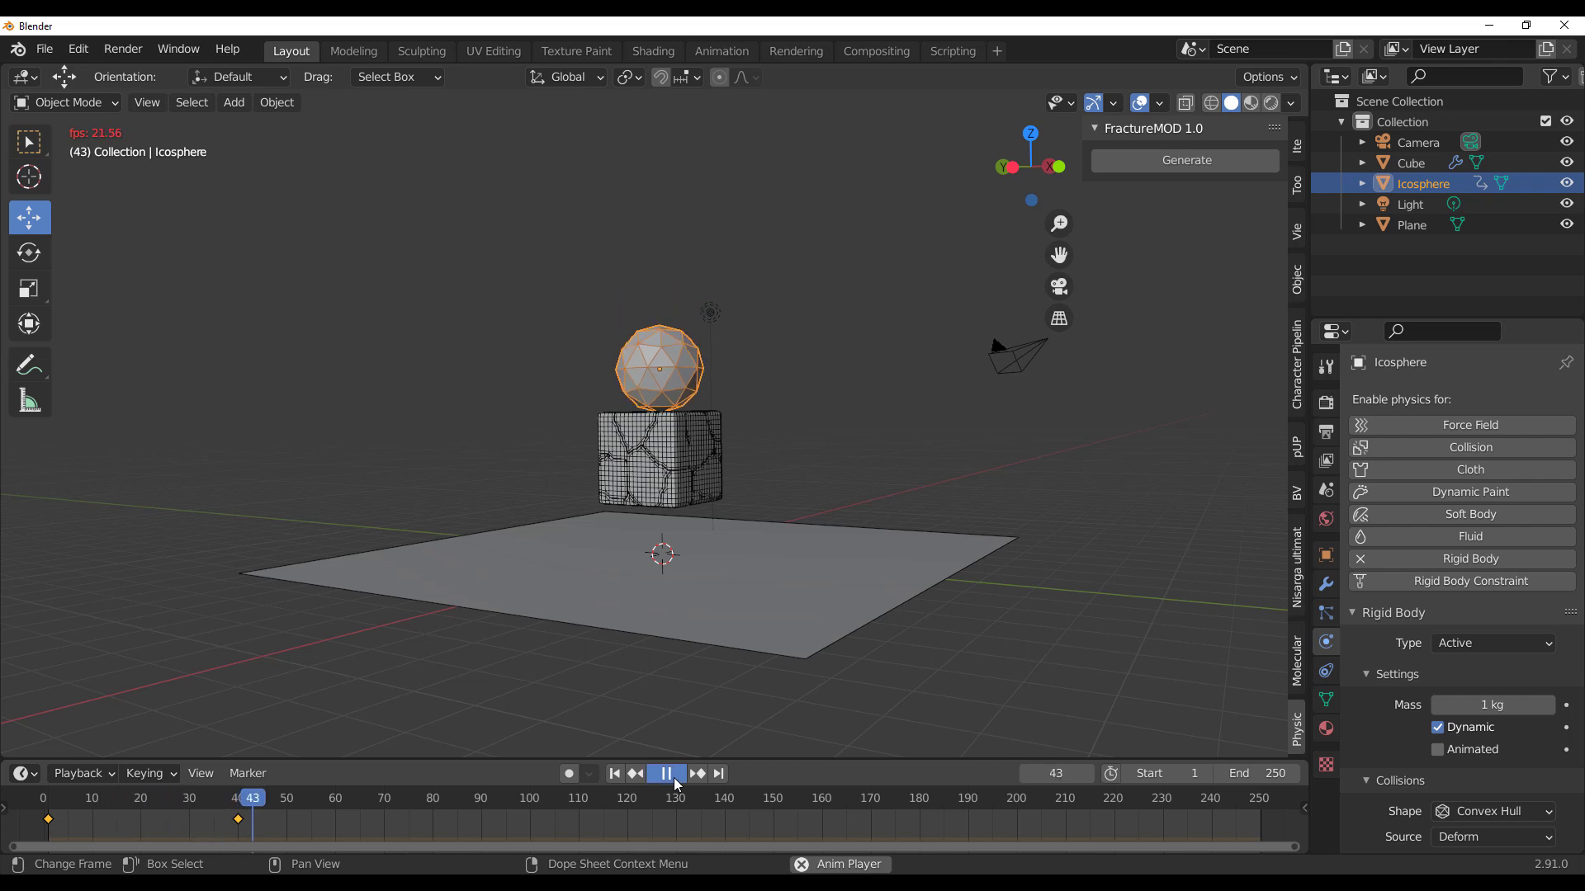
pyautogui.click(670, 776)
pyautogui.click(617, 776)
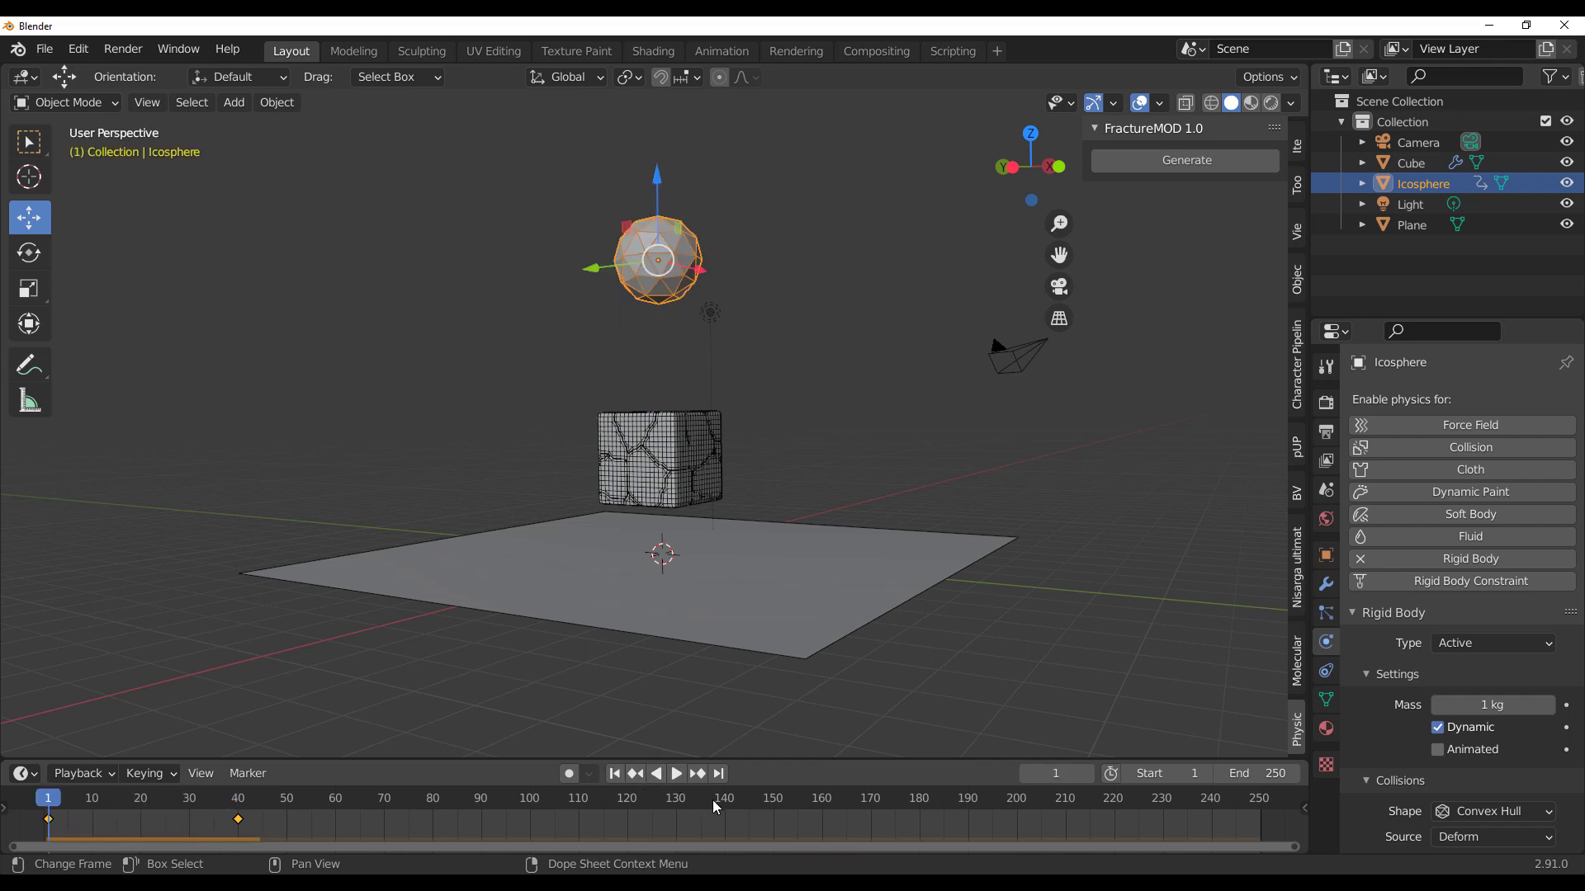
# Turn on the Animated option in the ico sphere's rigid body settings, play the simulation to test it, and rewind.
pyautogui.scroll(-2, 1400, 717)
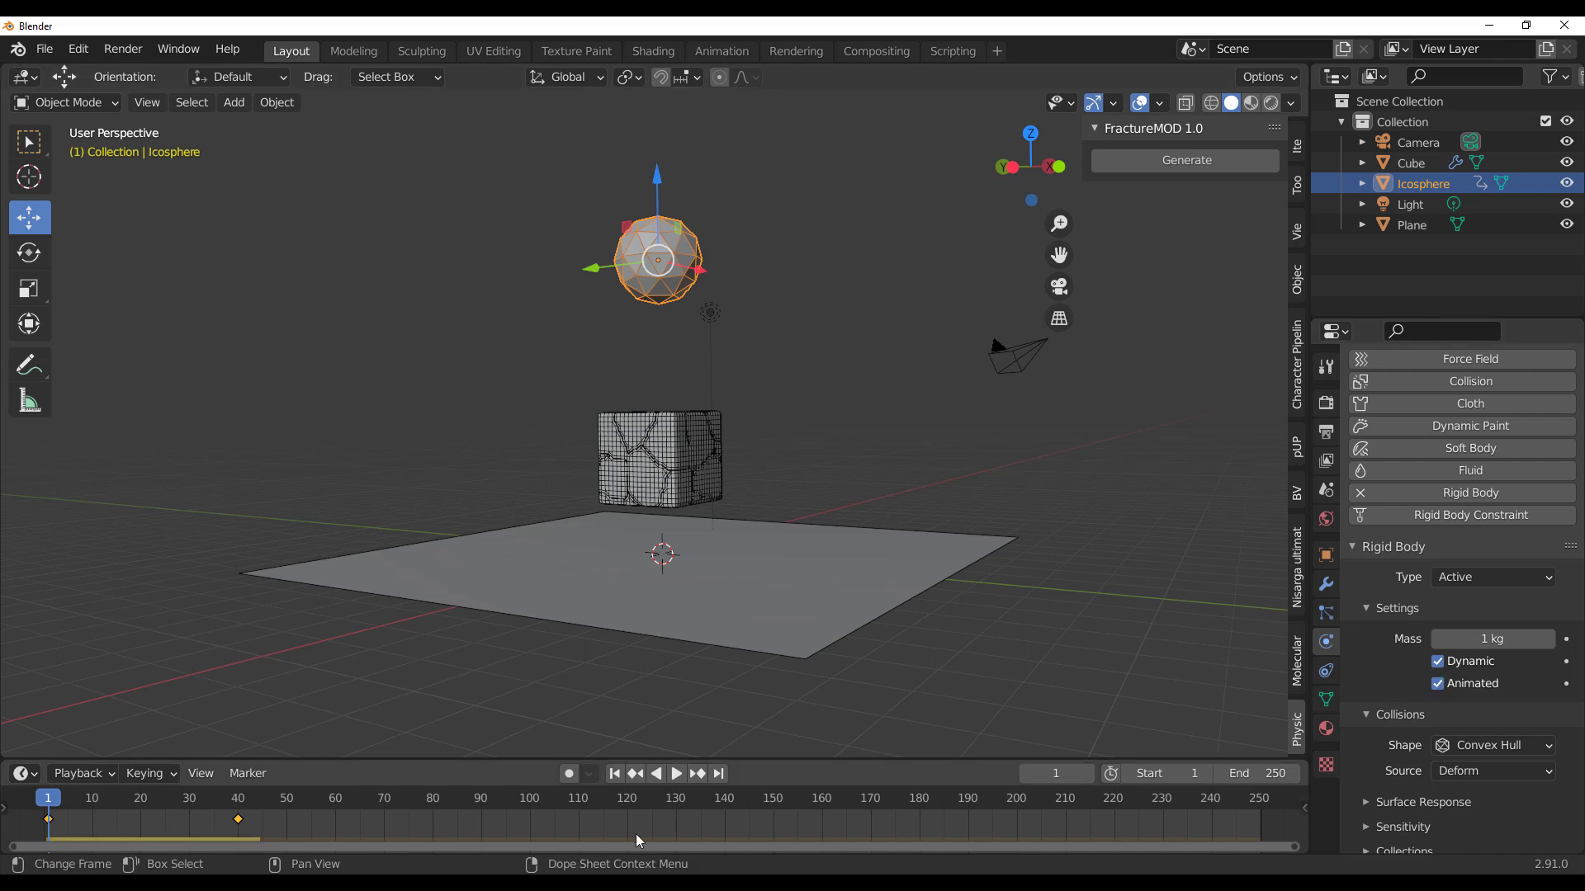
pyautogui.click(675, 774)
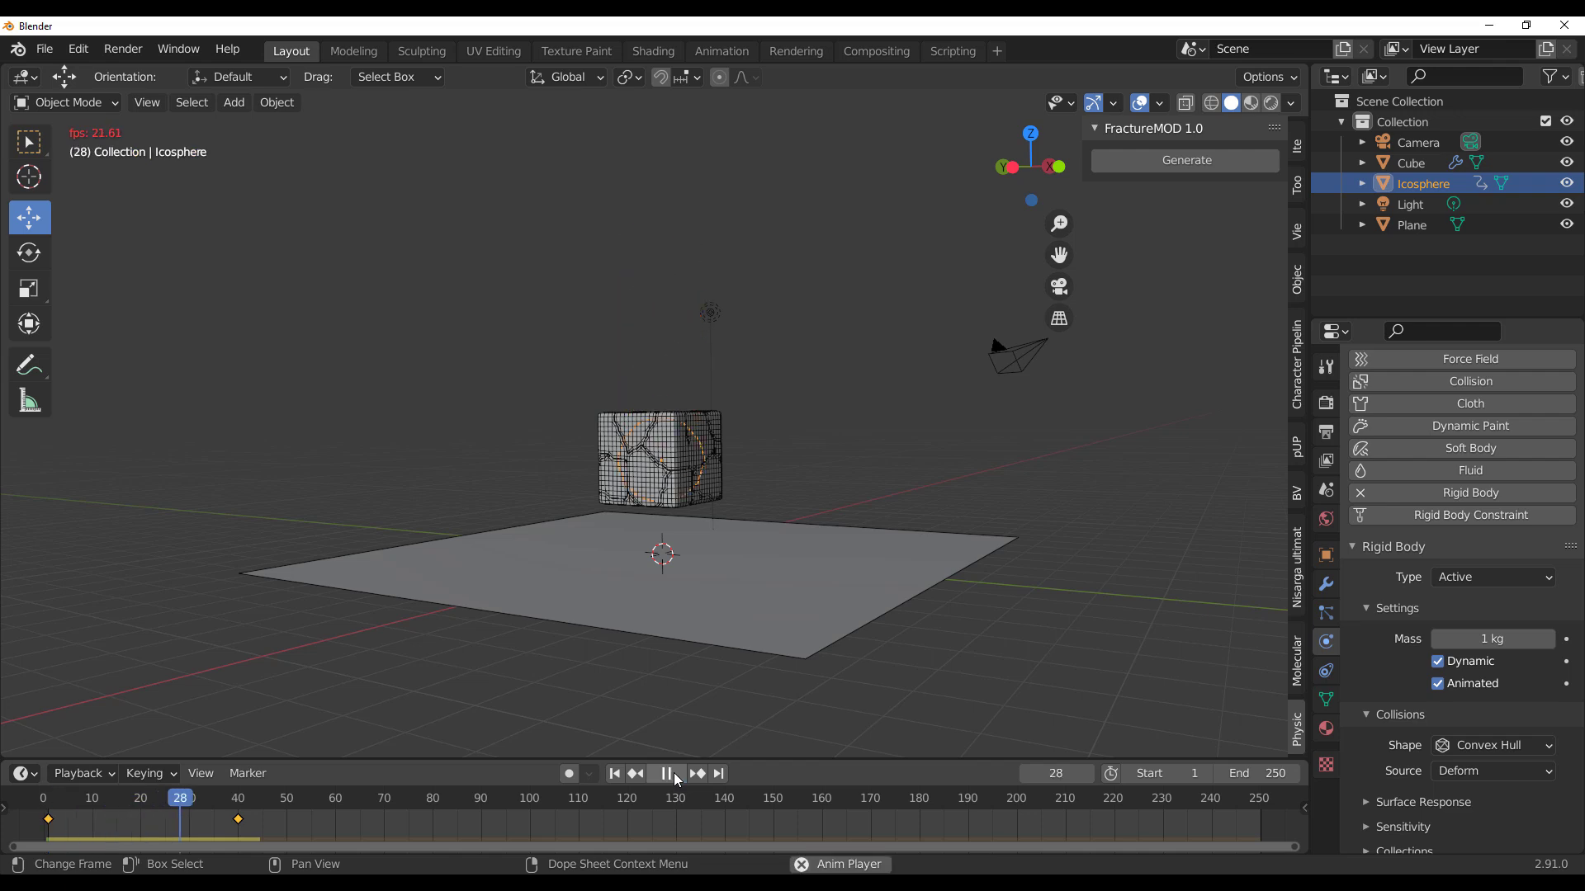
pyautogui.press('space')
pyautogui.scroll(3, 679, 438)
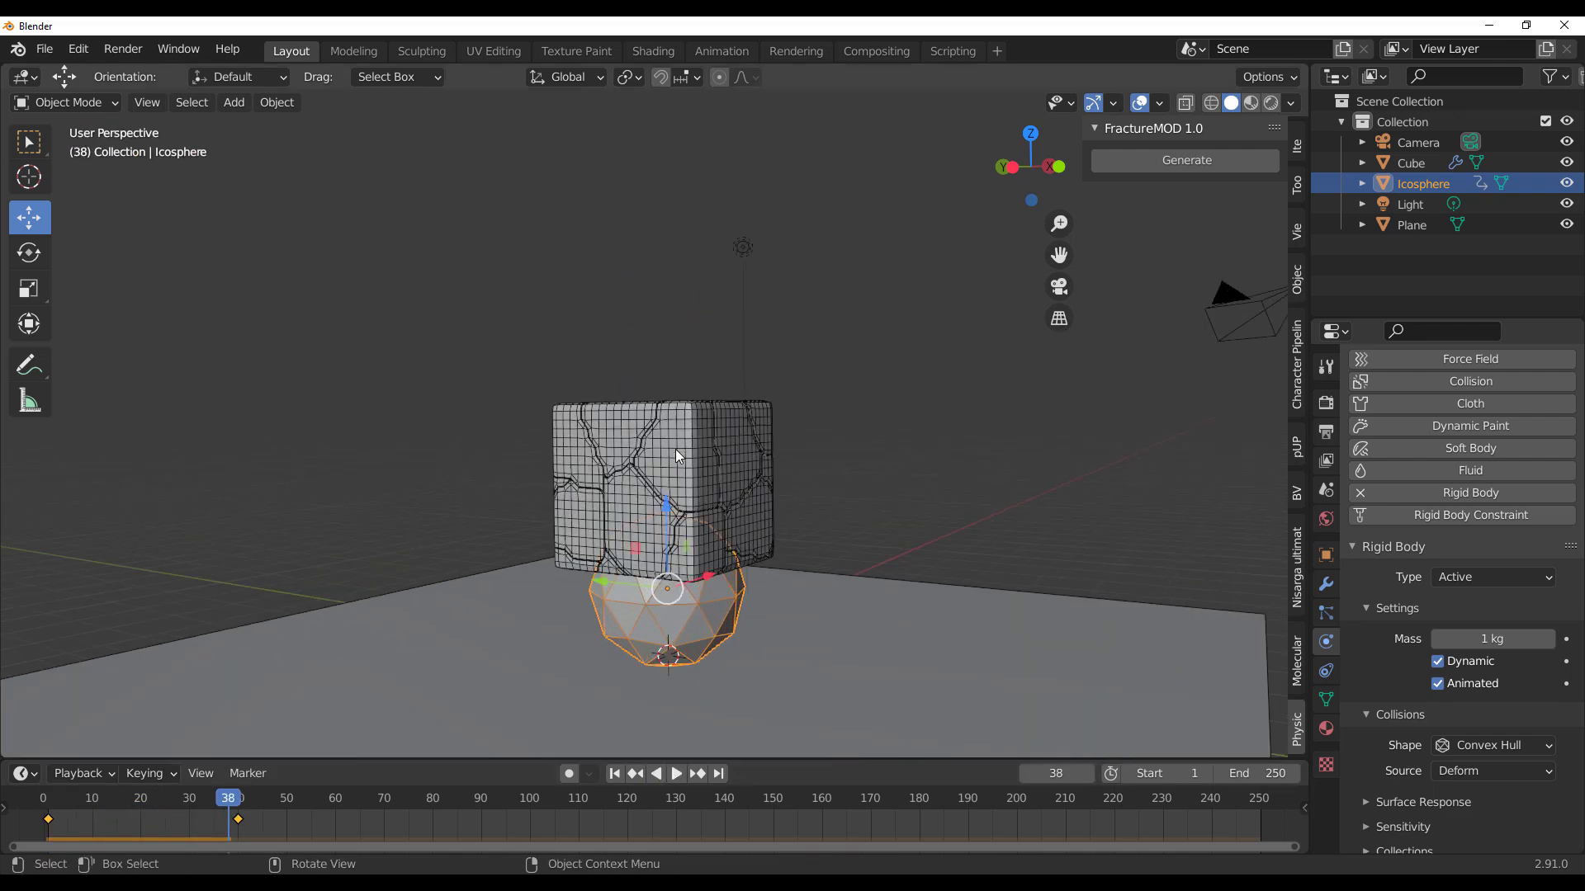
pyautogui.click(614, 773)
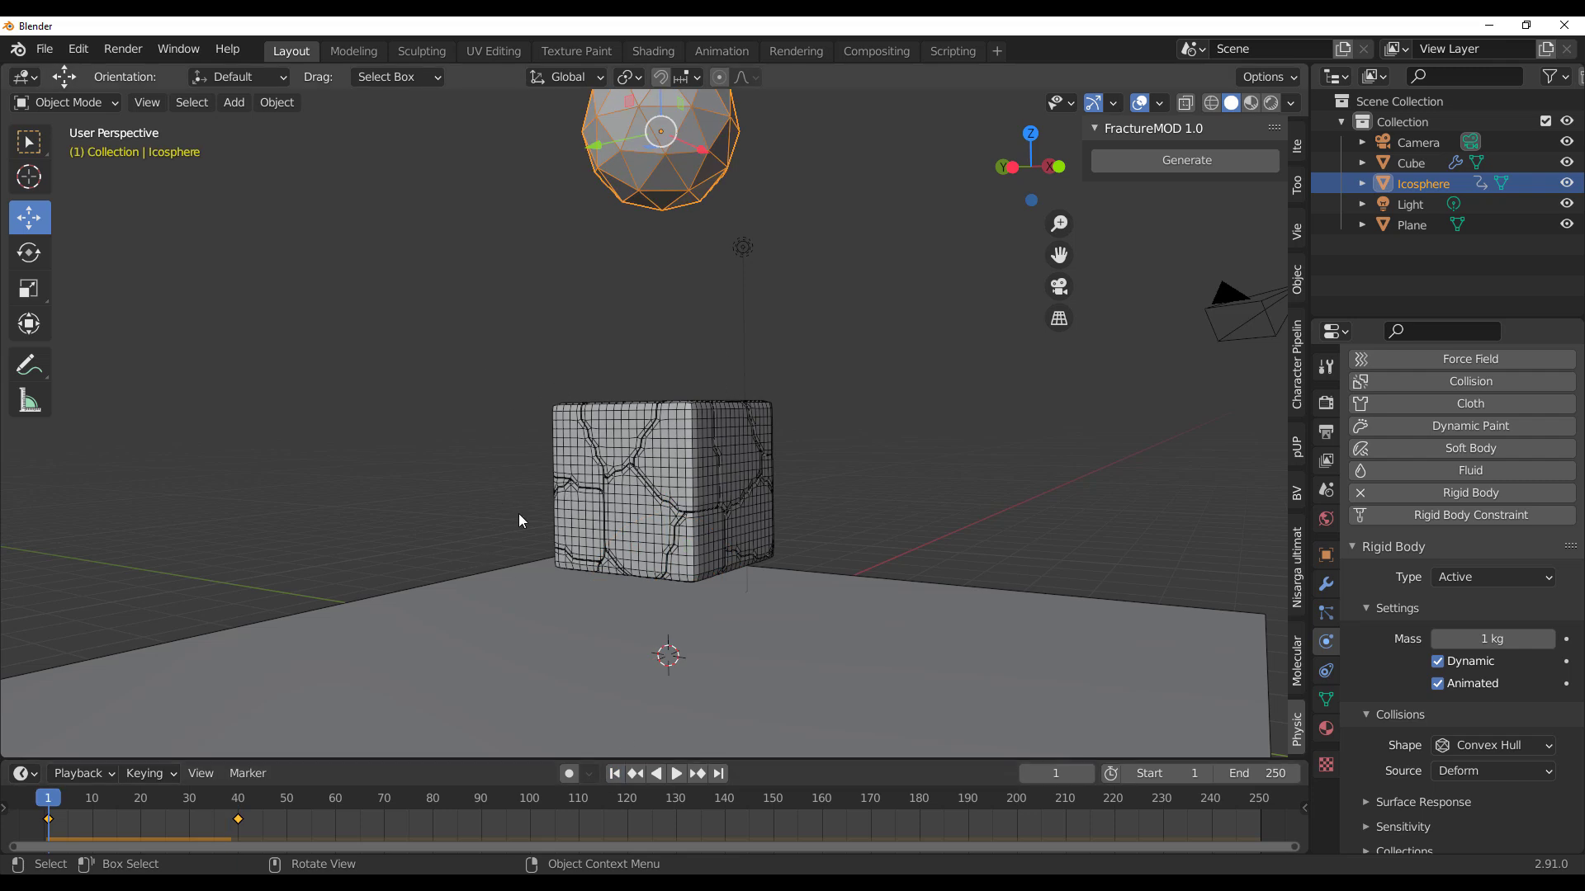
# Keyframe the cube's rigid body Dynamic option as off at frame 18 and on at frame 19.
pyautogui.click(695, 461)
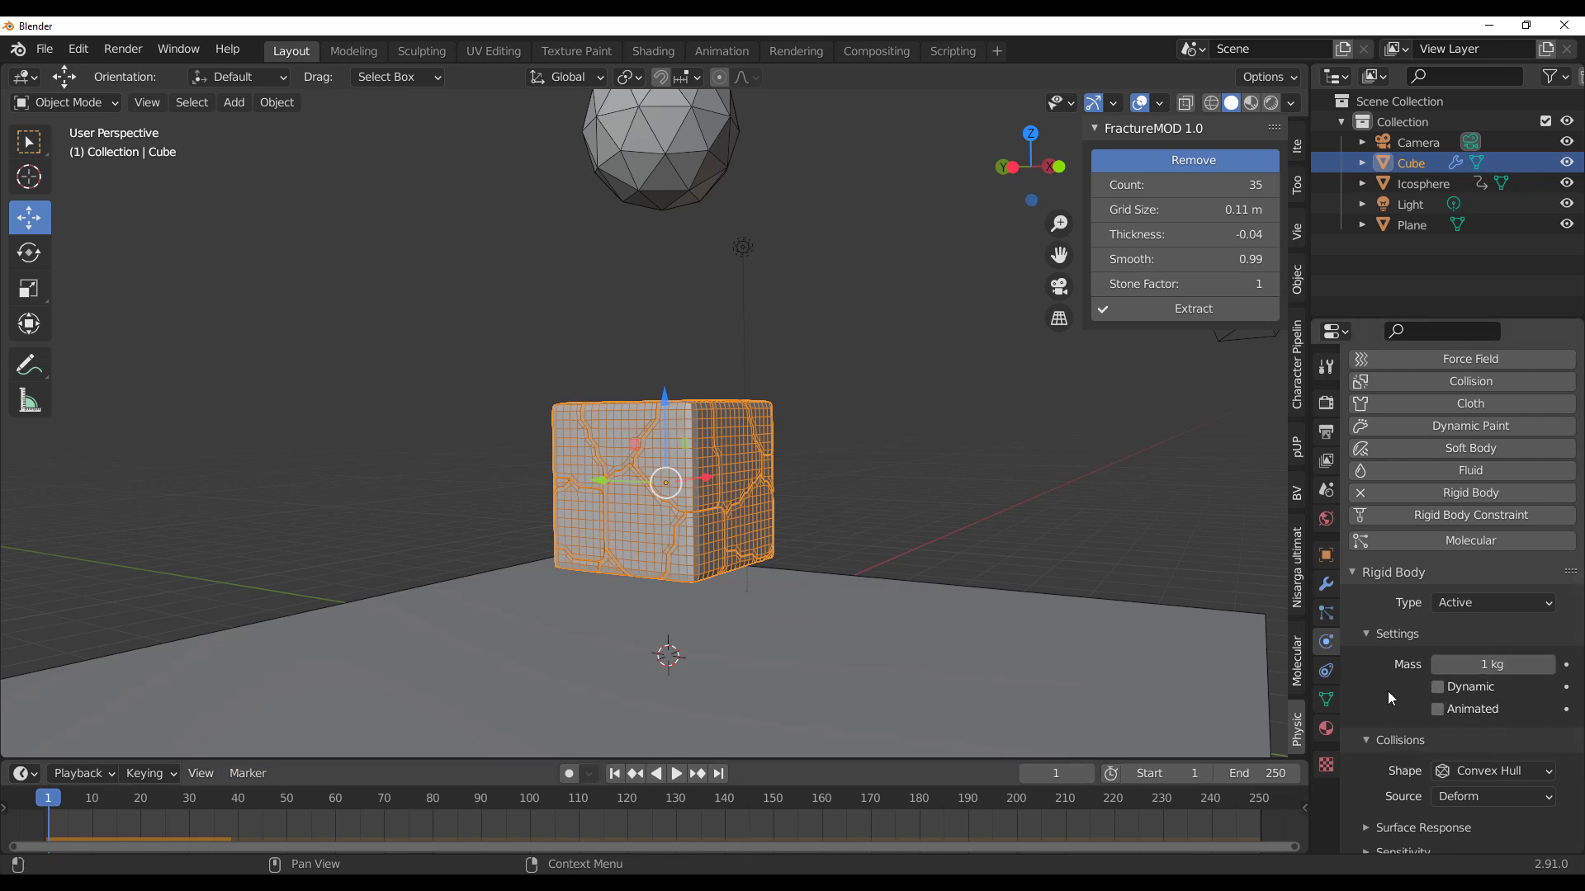
pyautogui.moveTo(53, 803); pyautogui.dragTo(134, 811)
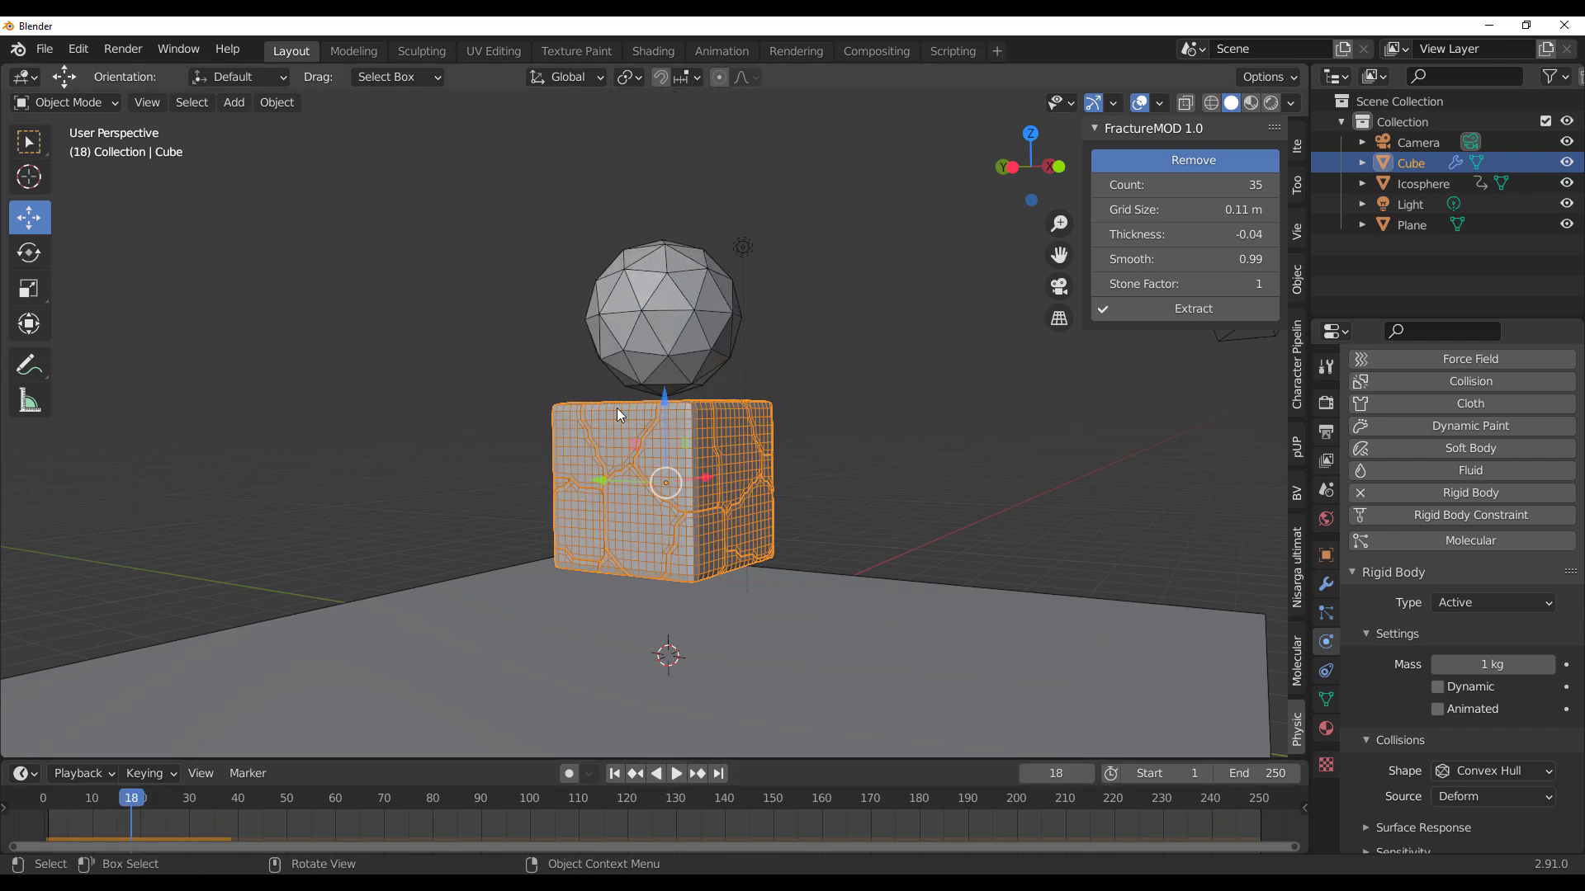
pyautogui.scroll(5, 611, 429)
pyautogui.scroll(5, 666, 482)
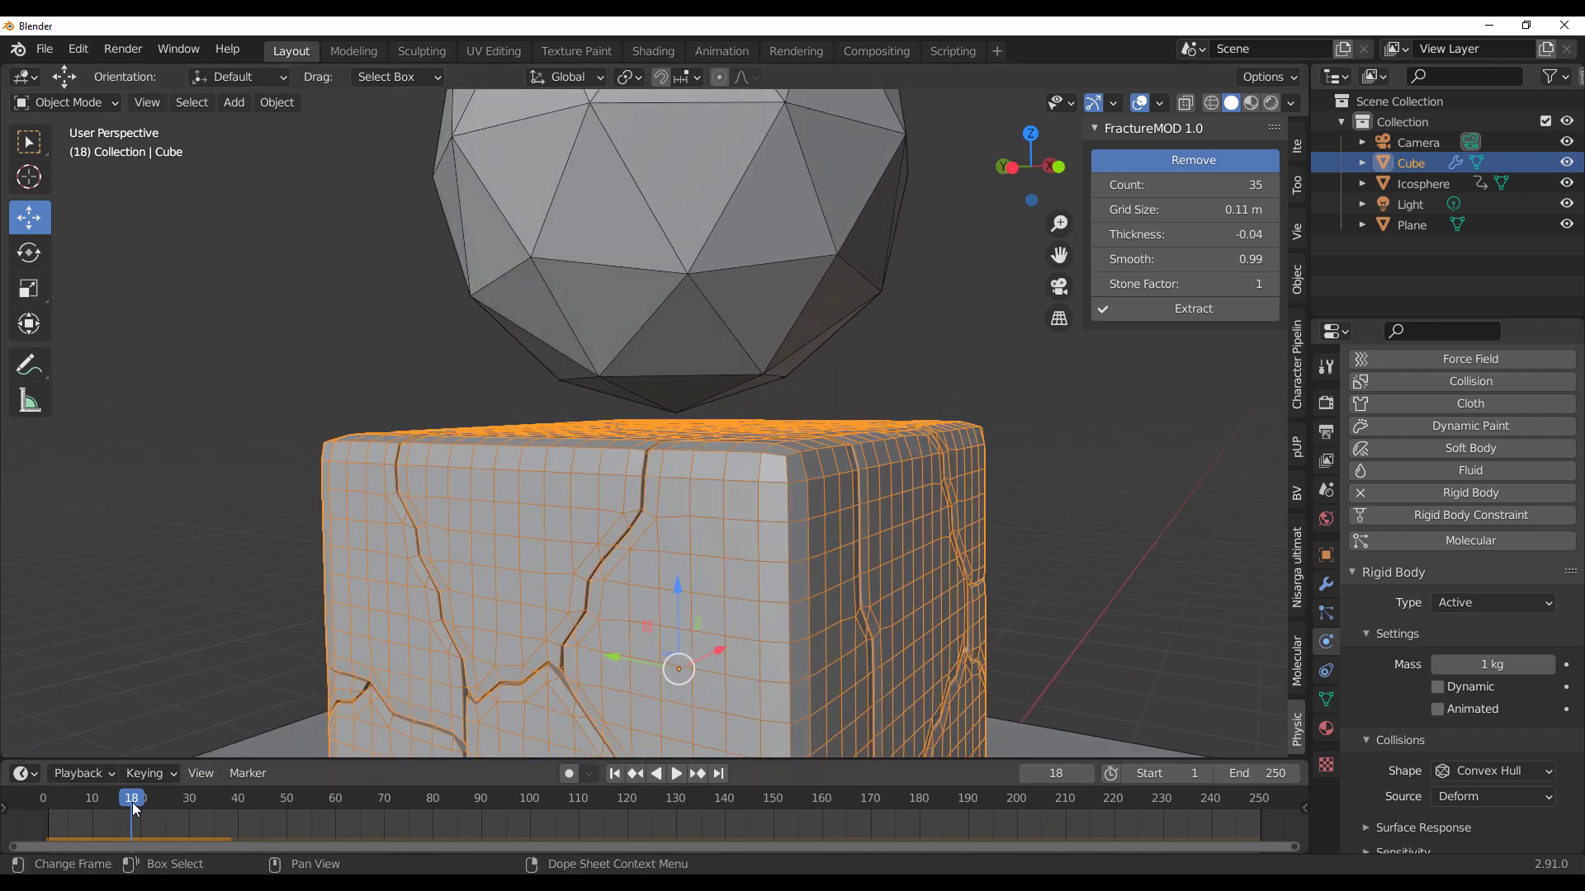
pyautogui.click(1566, 687)
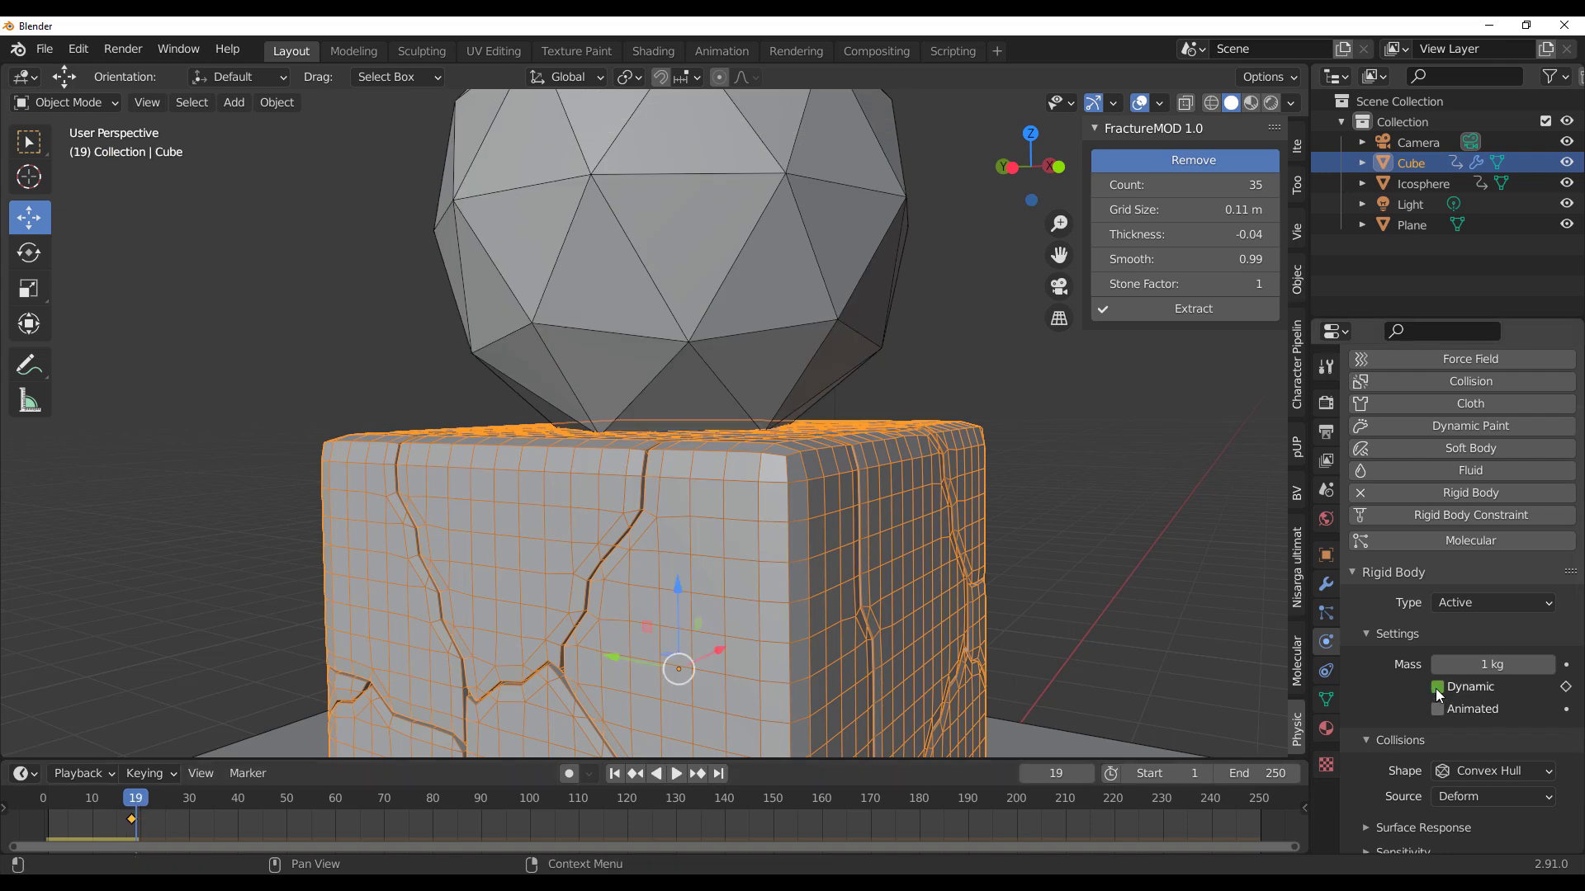
pyautogui.click(1566, 686)
pyautogui.scroll(-8, 738, 508)
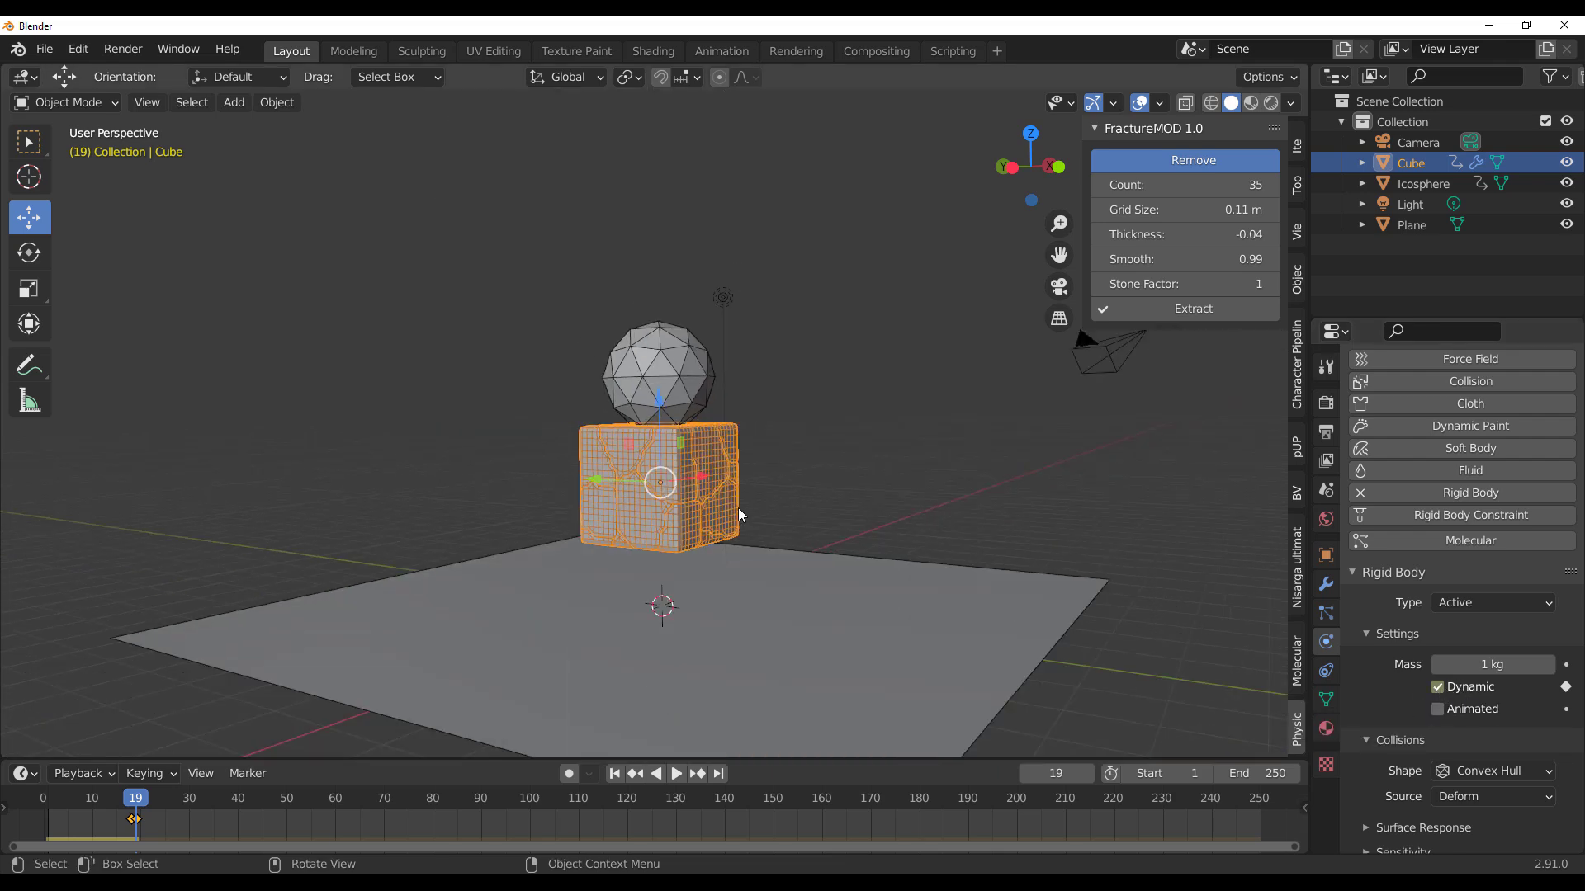
# Deselect the cube, play the simulation from frame 1 to test the Dynamic keyframes, and rewind.
pyautogui.click(616, 775)
pyautogui.click(981, 548)
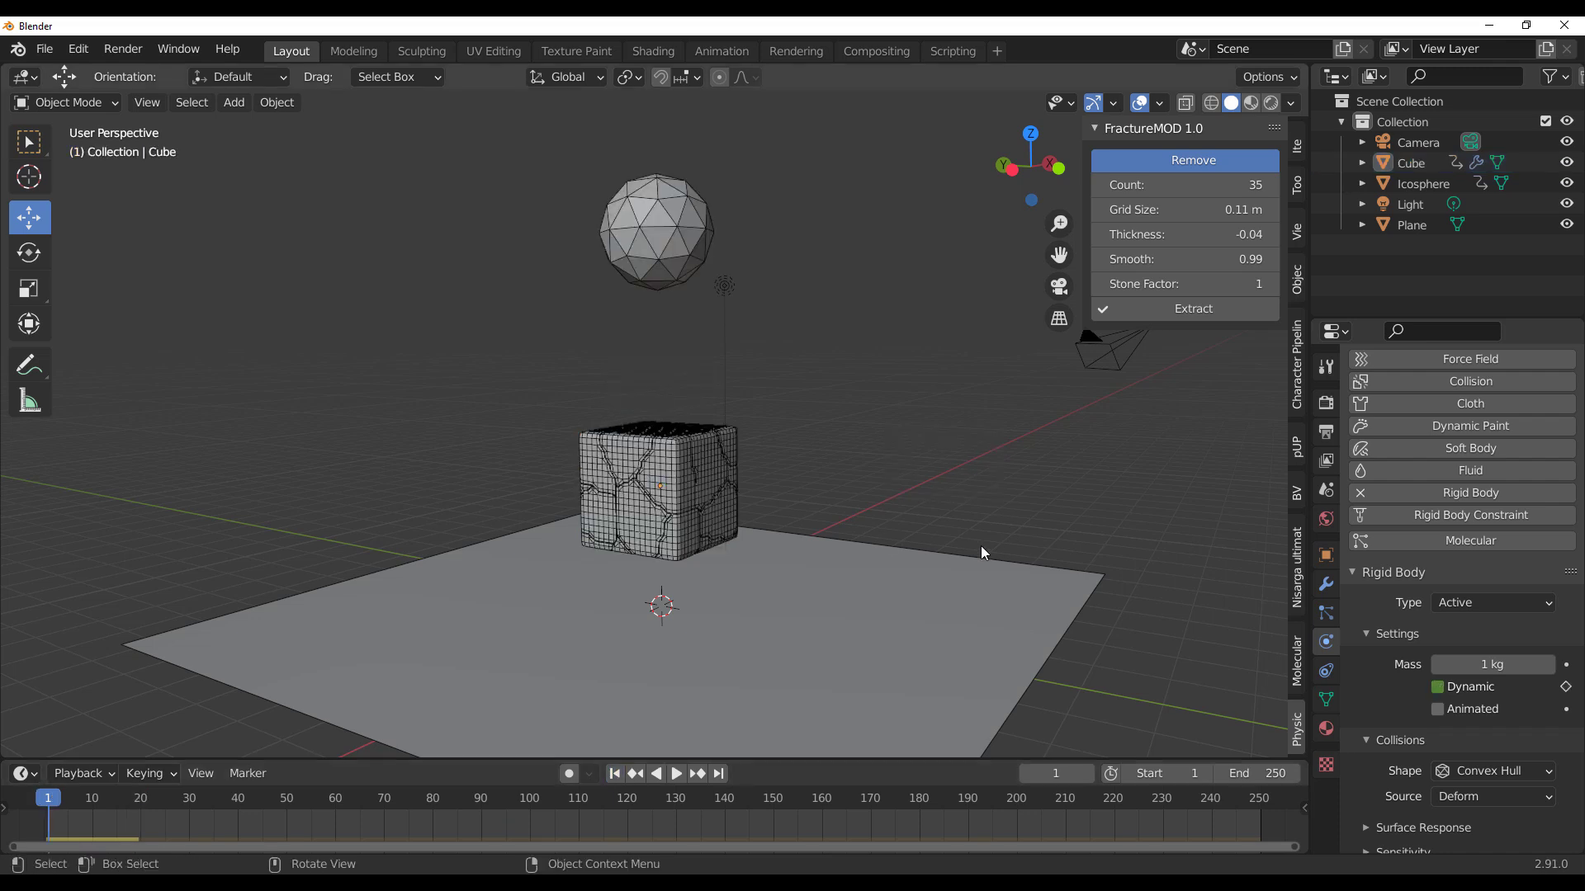
pyautogui.click(676, 774)
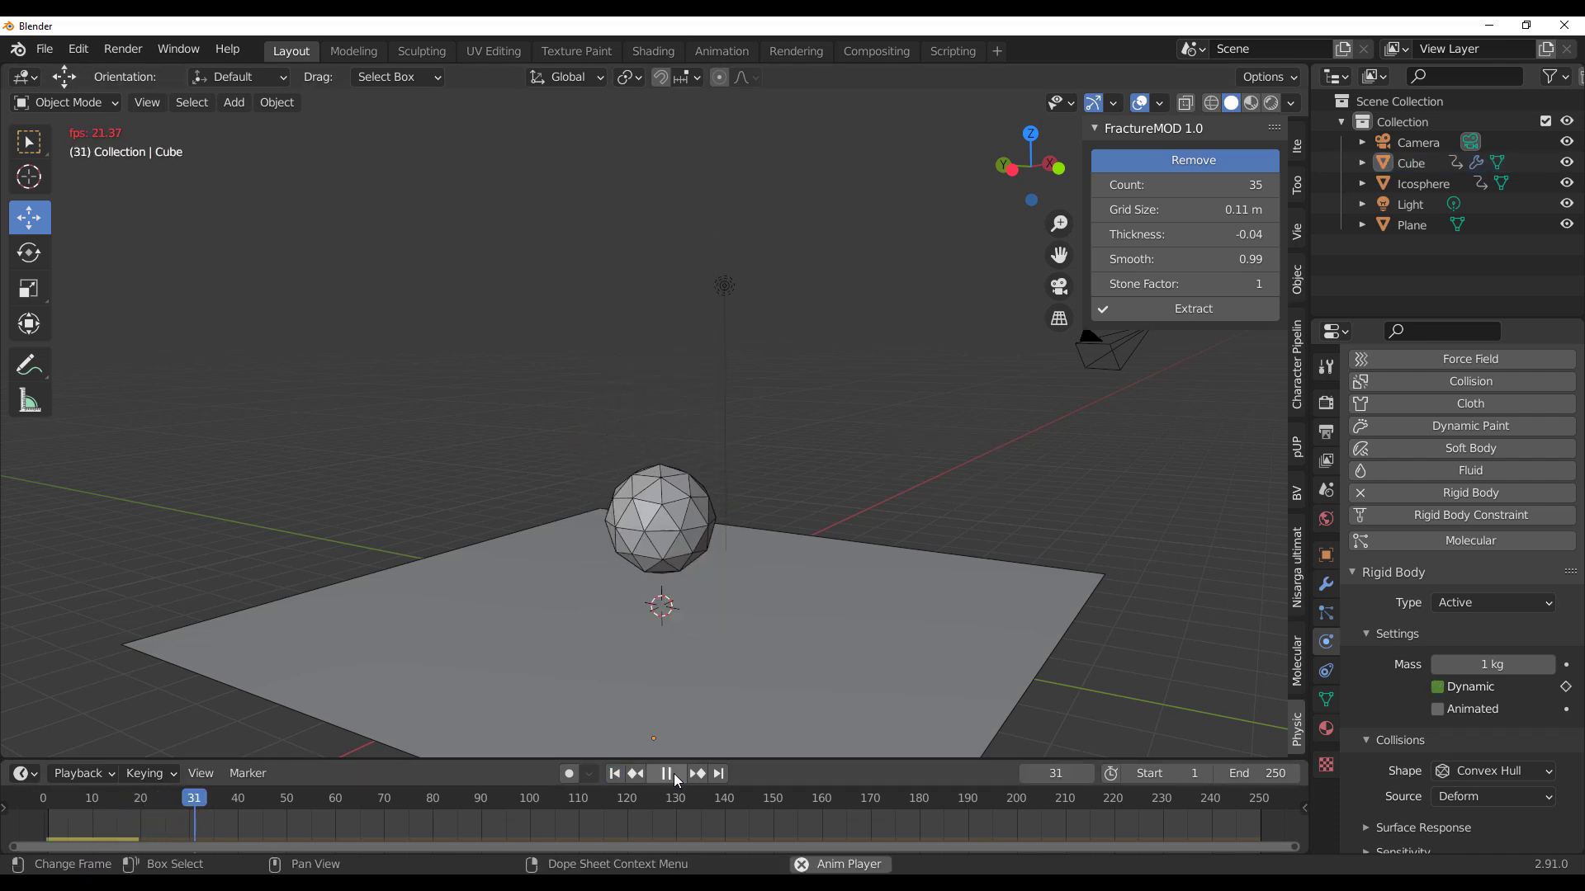
pyautogui.click(673, 774)
pyautogui.click(616, 773)
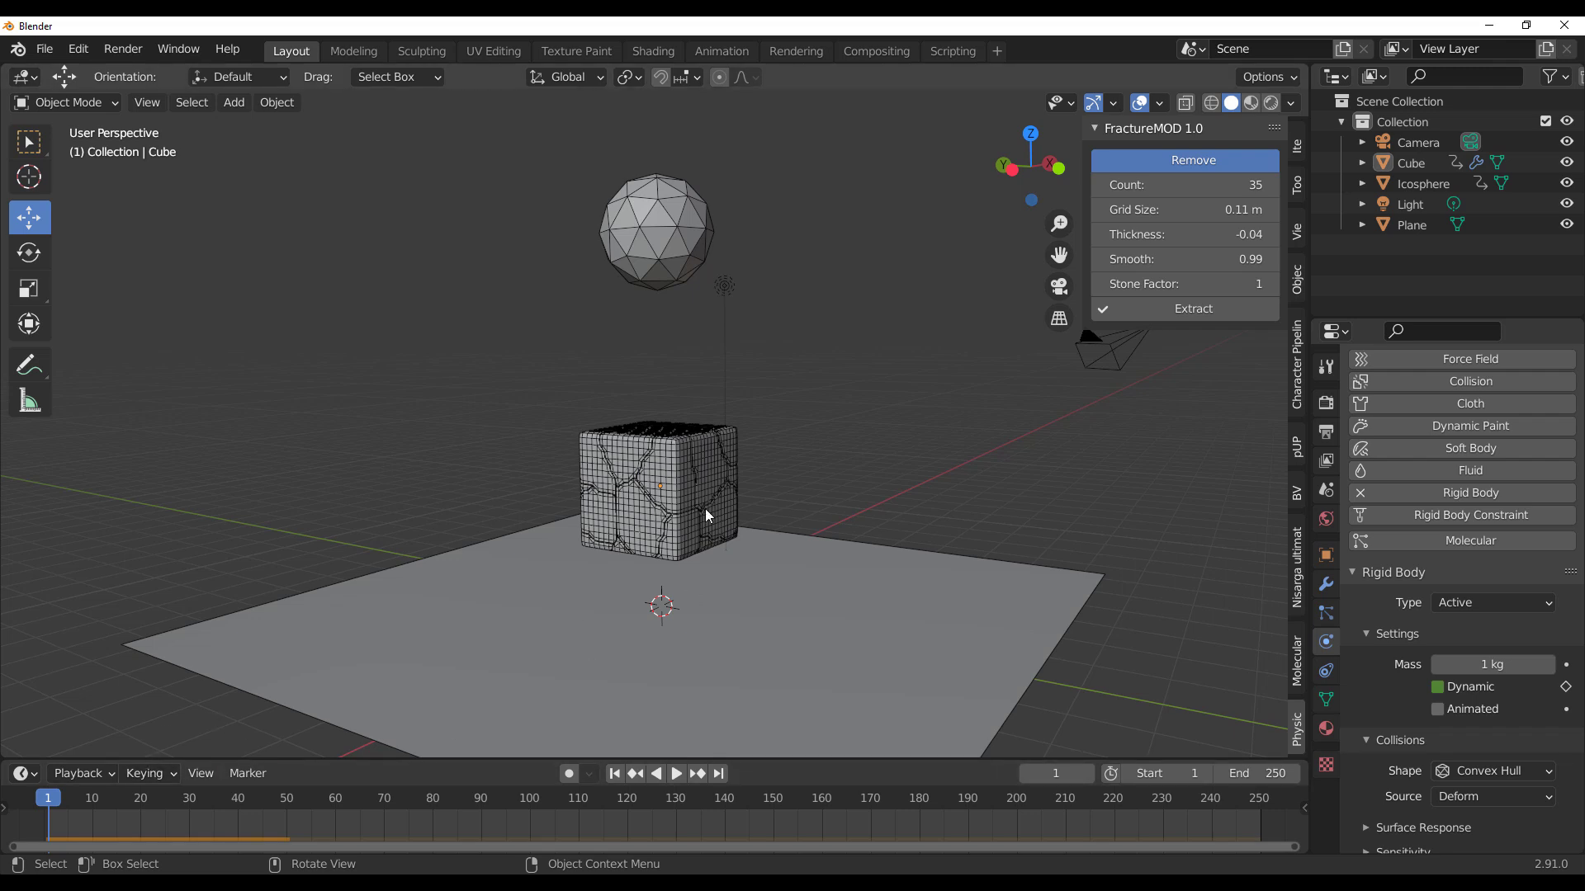
# Extract the cube's fracture pieces into separate objects with FractureMOD, play the simulation to check the break, and rewind.
pyautogui.click(672, 456)
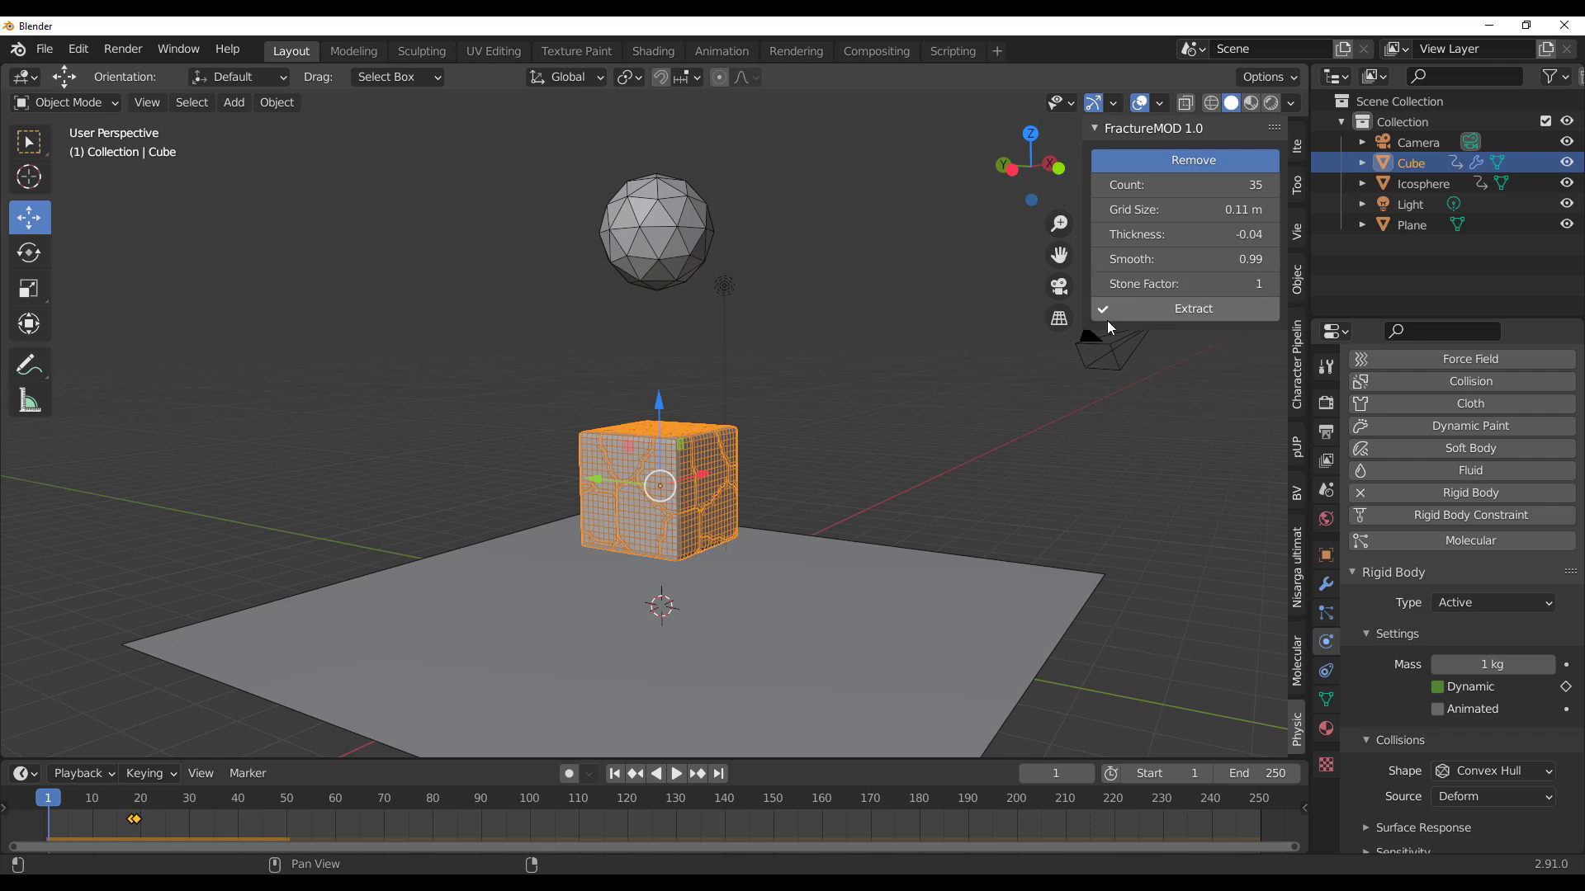
pyautogui.click(1166, 311)
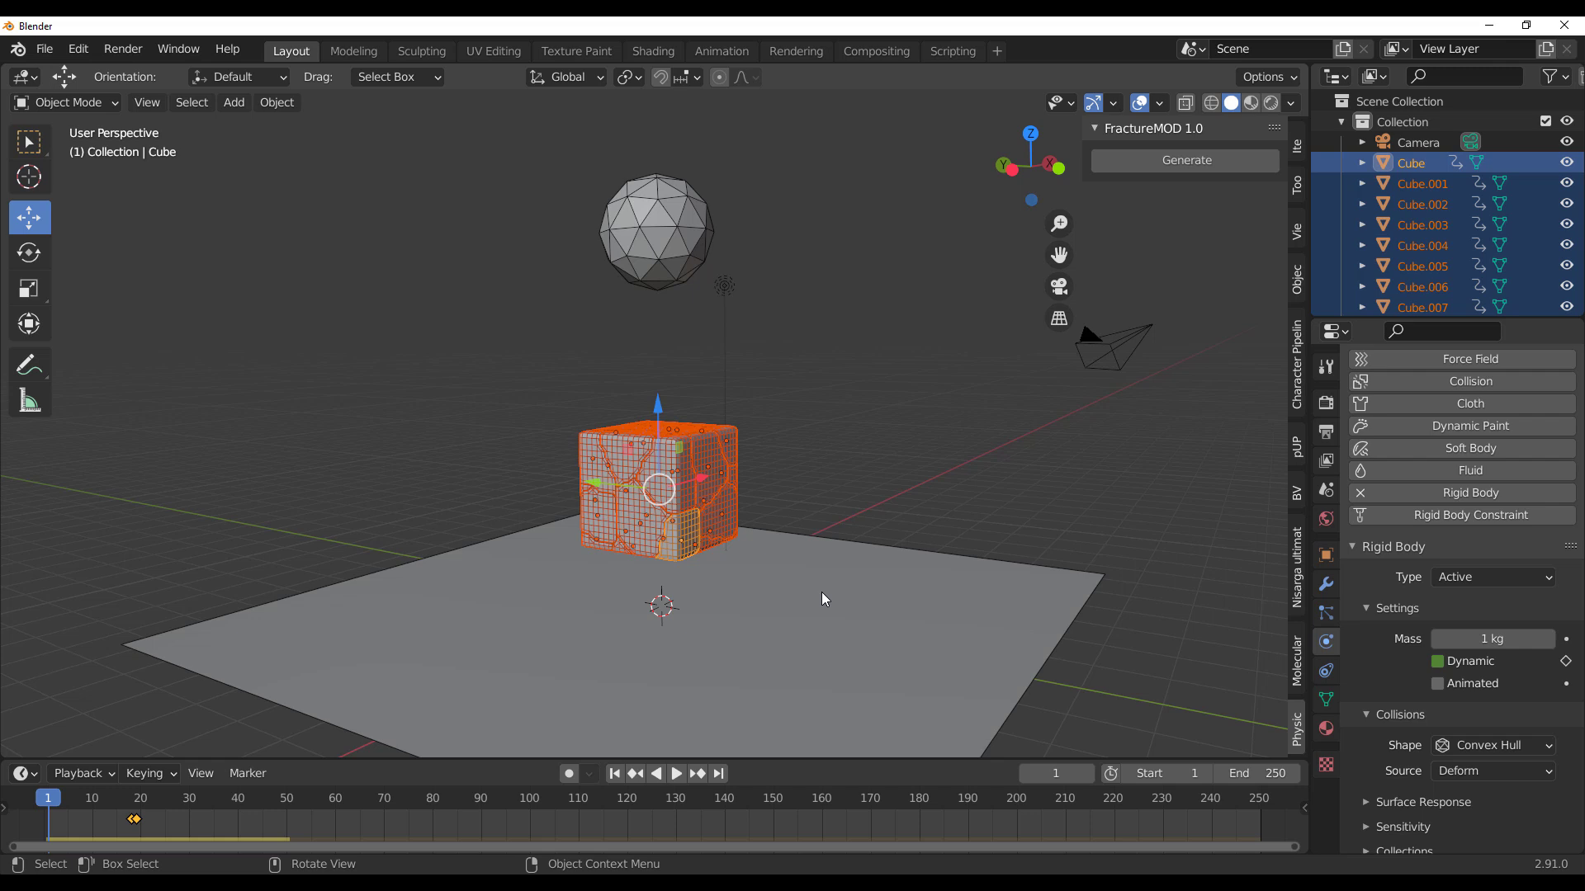
pyautogui.click(677, 776)
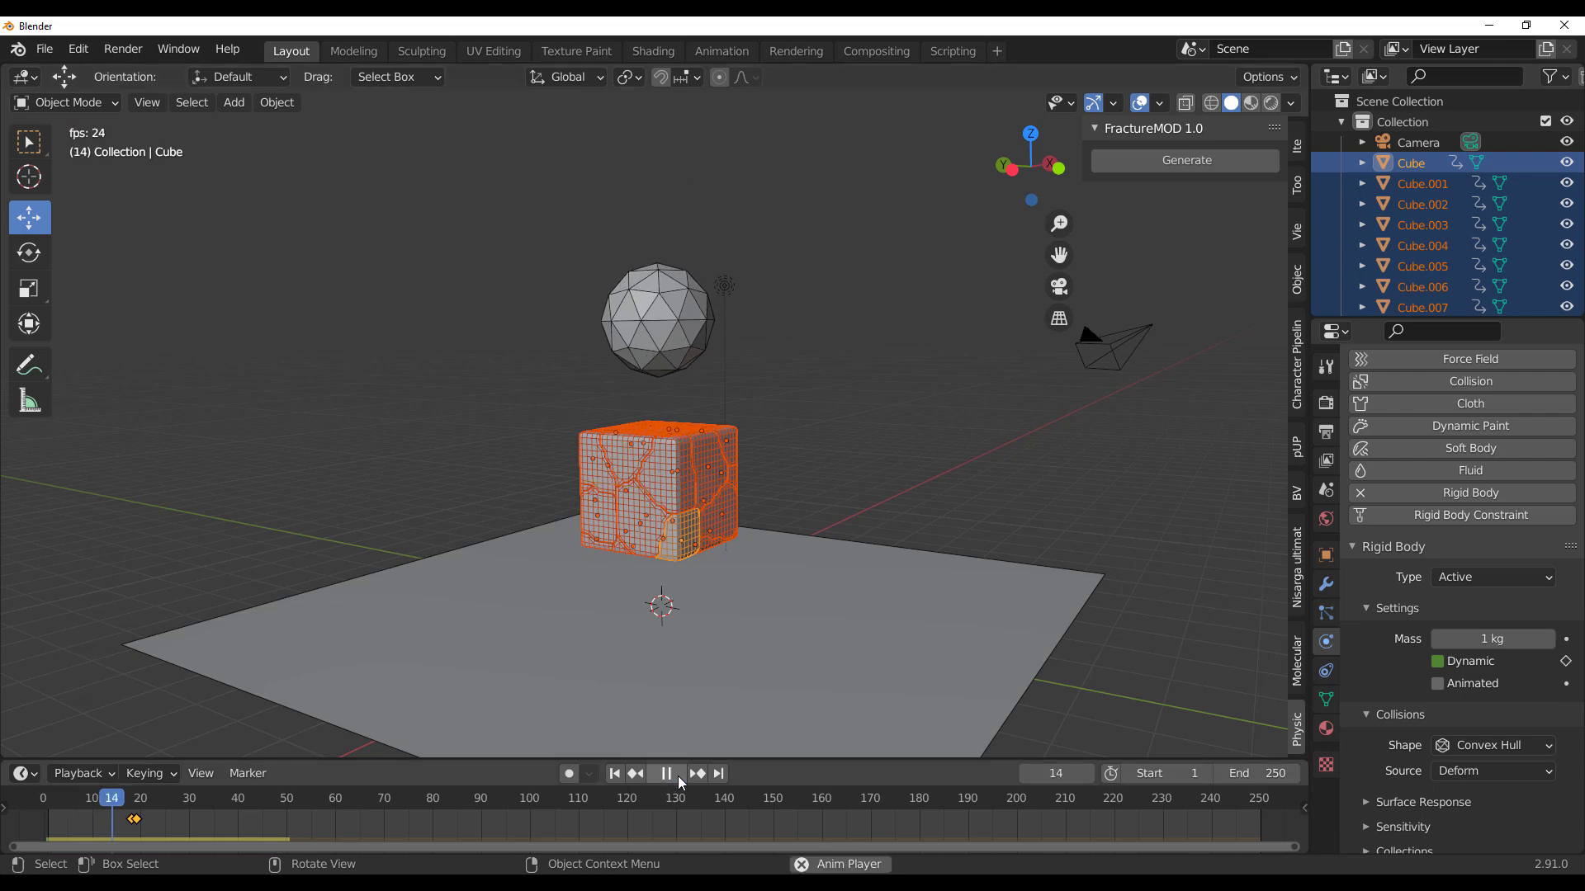
pyautogui.moveTo(988, 368); pyautogui.dragTo(1062, 462)
pyautogui.moveTo(894, 587); pyautogui.dragTo(814, 523, button='middle')
pyautogui.scroll(3, 842, 569)
pyautogui.press('space')
pyautogui.scroll(-2, 817, 525)
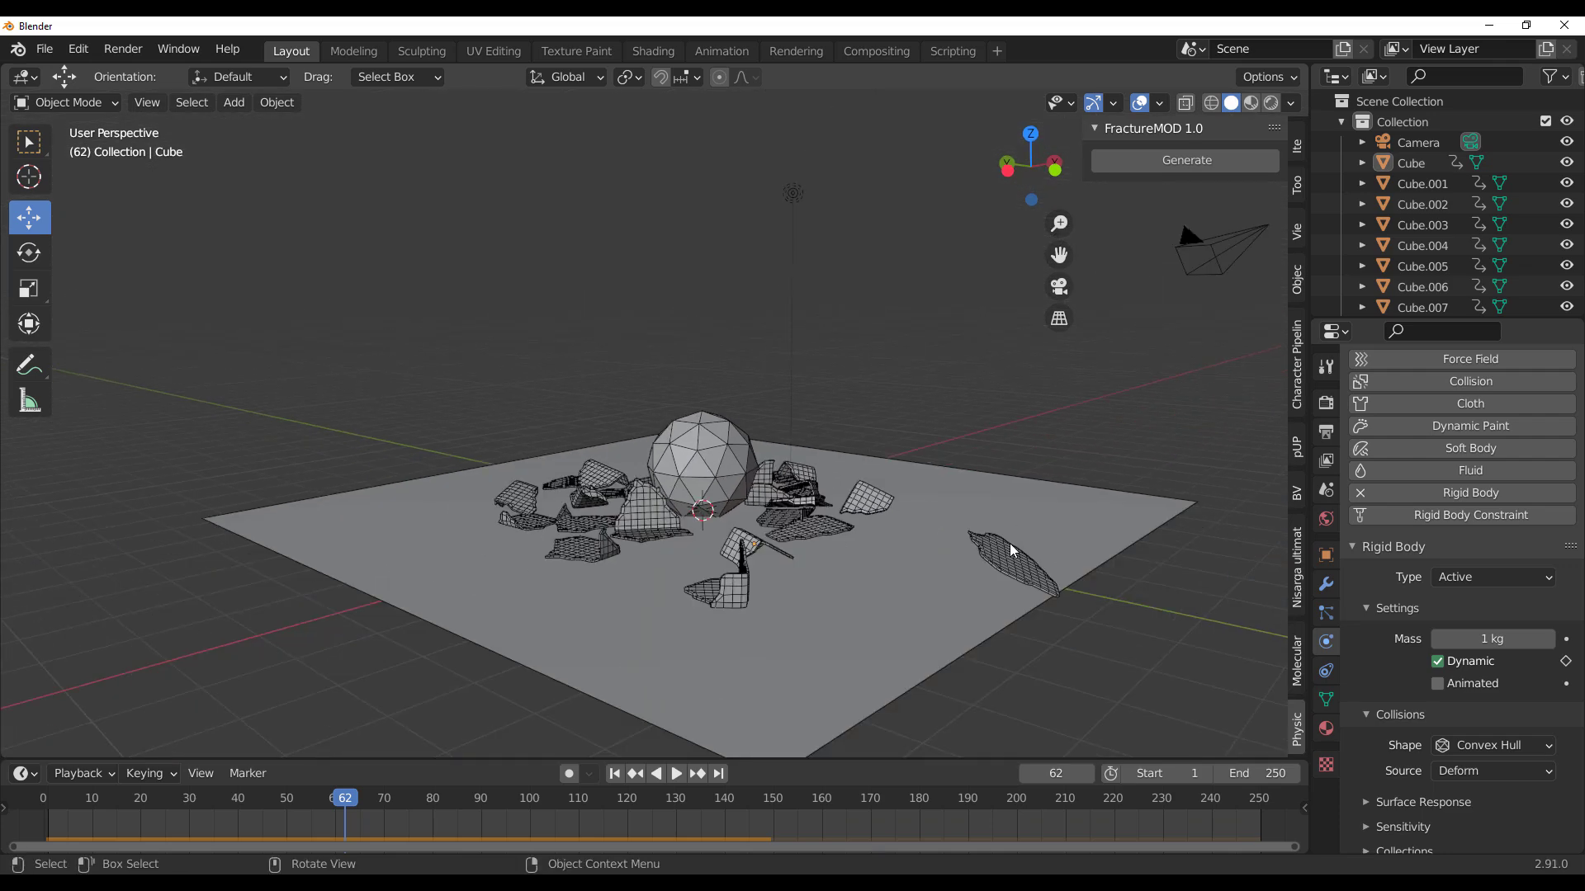
pyautogui.moveTo(1013, 551); pyautogui.dragTo(766, 541, button='middle')
pyautogui.click(614, 773)
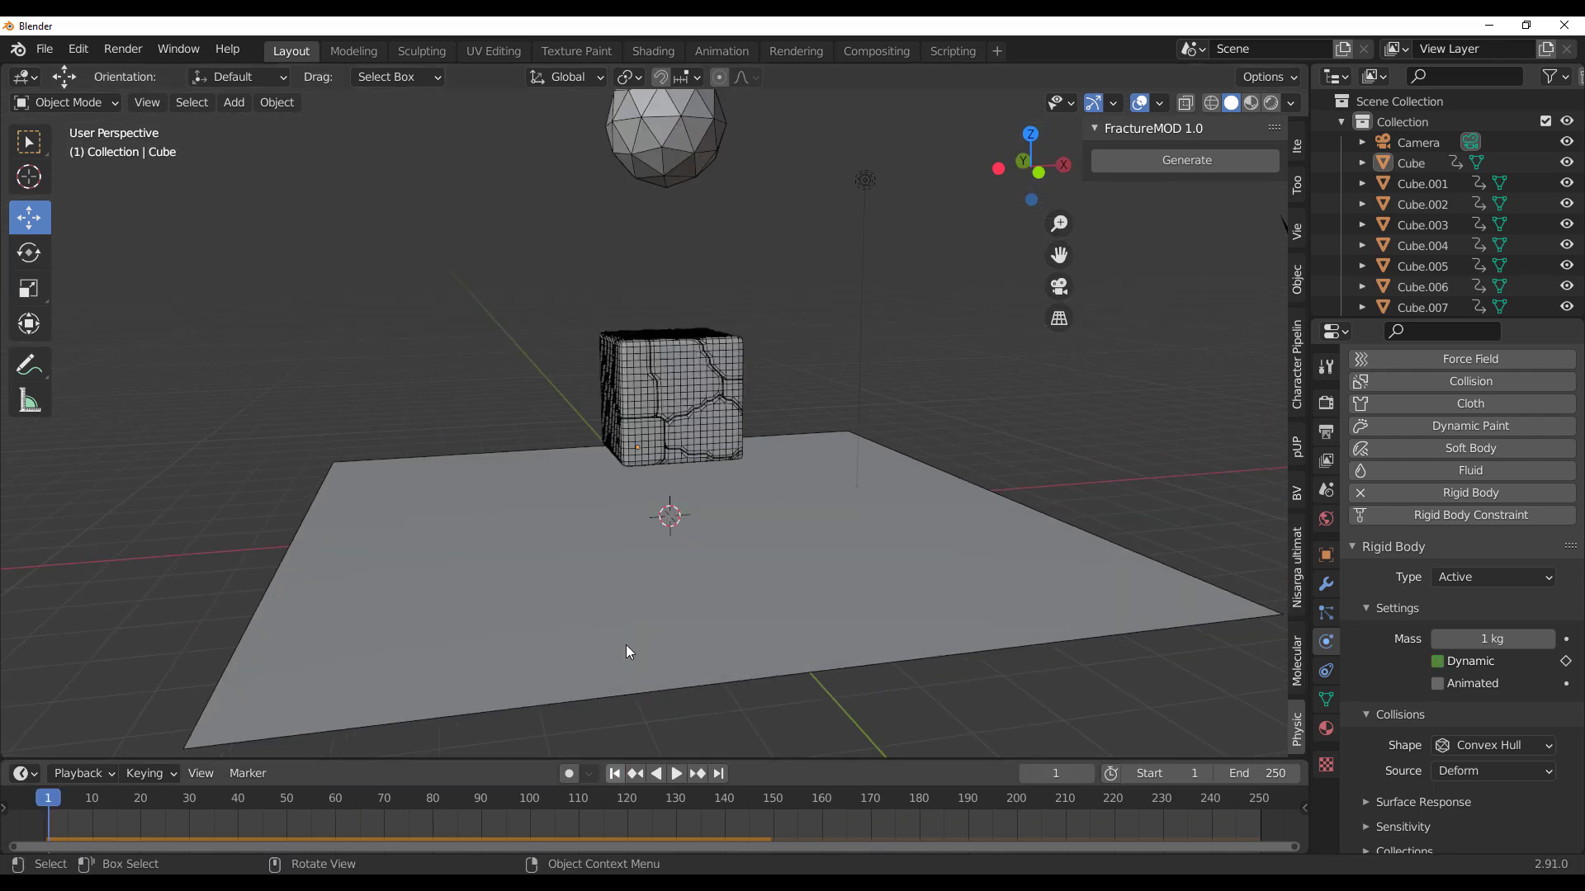
pyautogui.scroll(8, 622, 537)
pyautogui.moveTo(764, 432); pyautogui.dragTo(804, 467, button='middle')
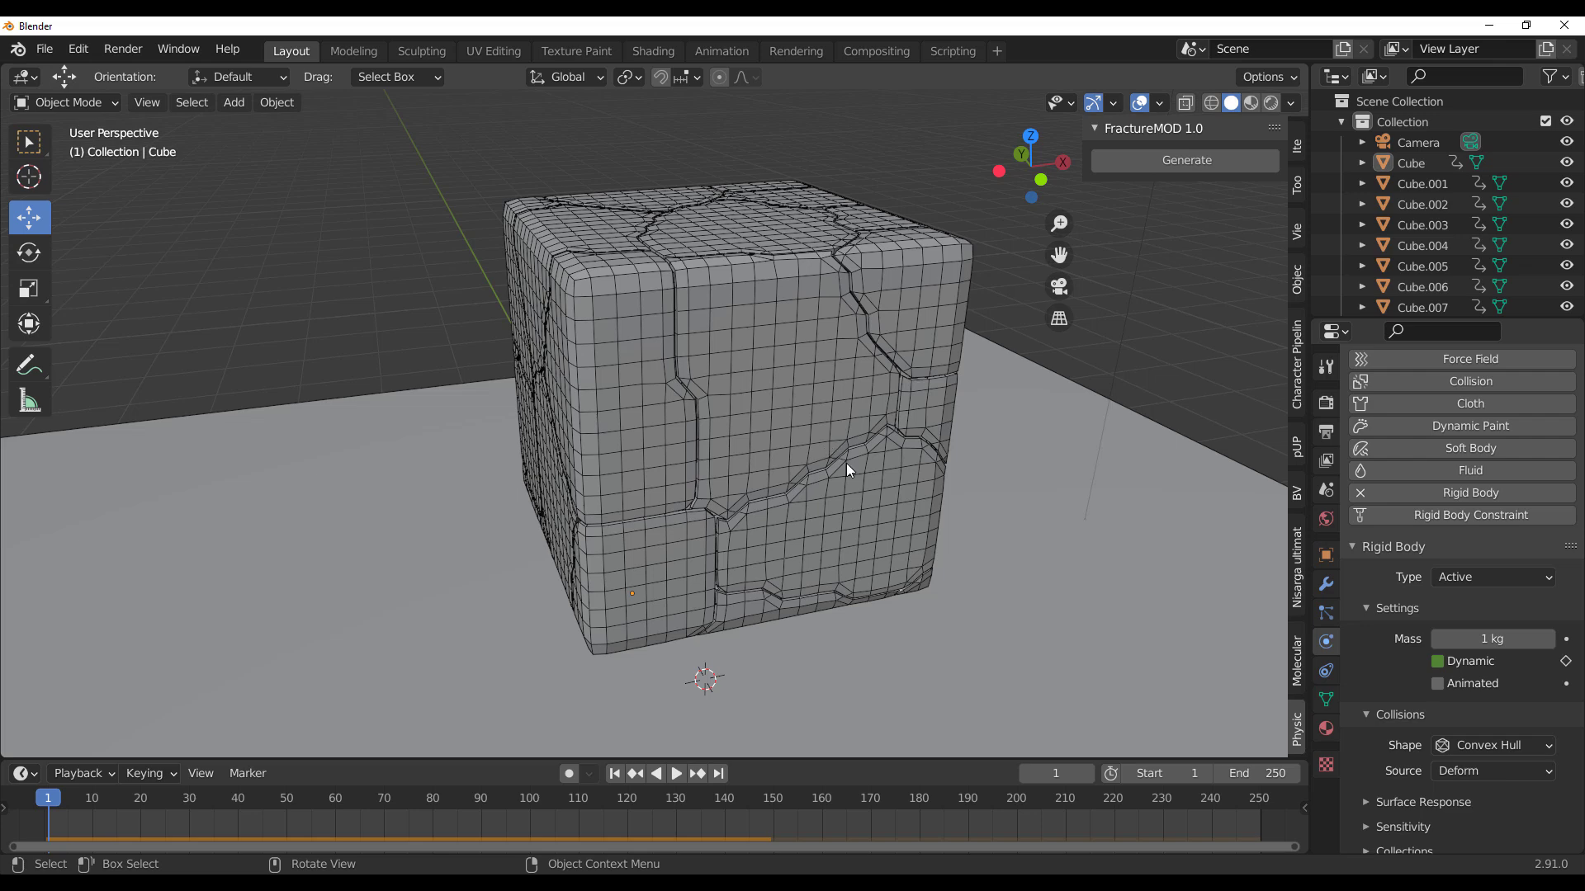
pyautogui.moveTo(953, 427); pyautogui.dragTo(916, 343, button='middle')
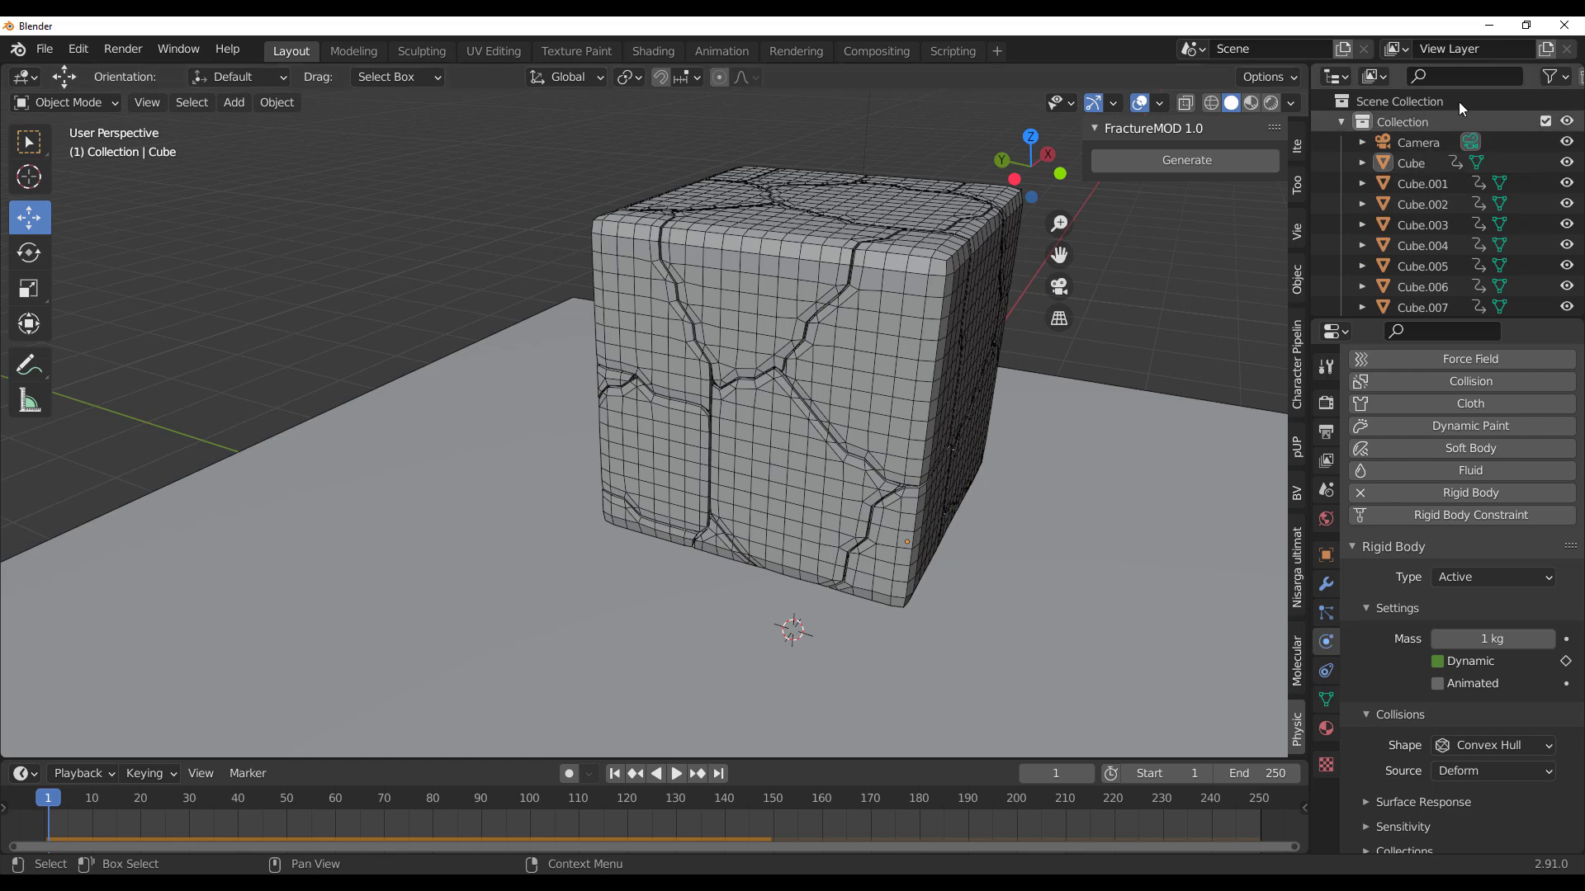
# Switch to the browser and examine the Fracturemod product page and the creator's other add-ons on BlenderMarket.
pyautogui.click(1488, 25)
pyautogui.scroll(15, 861, 437)
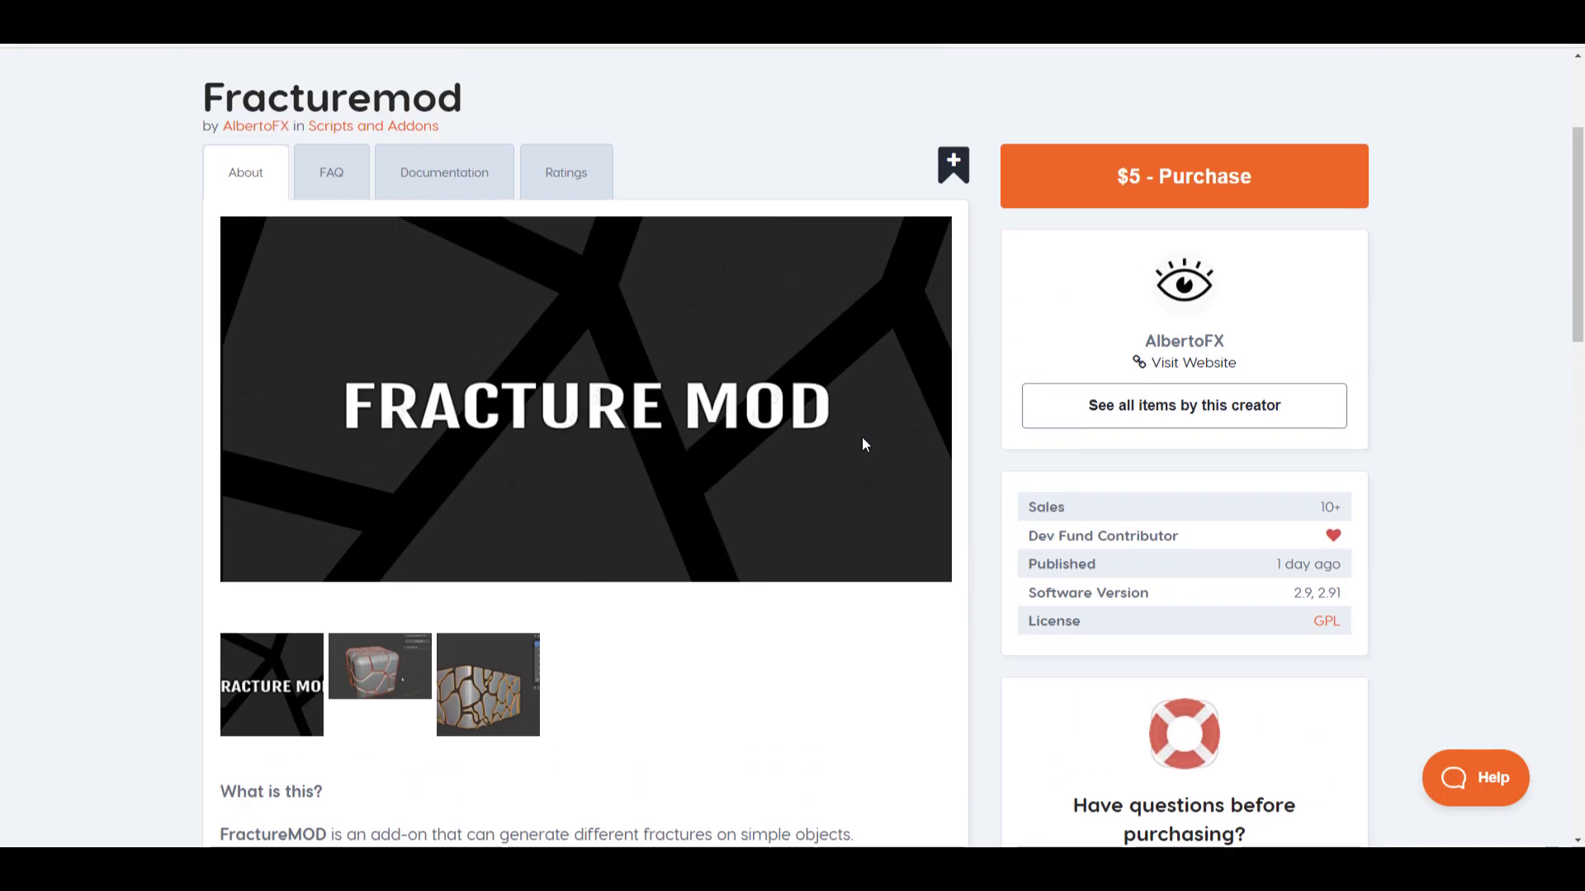
pyautogui.scroll(3, 864, 445)
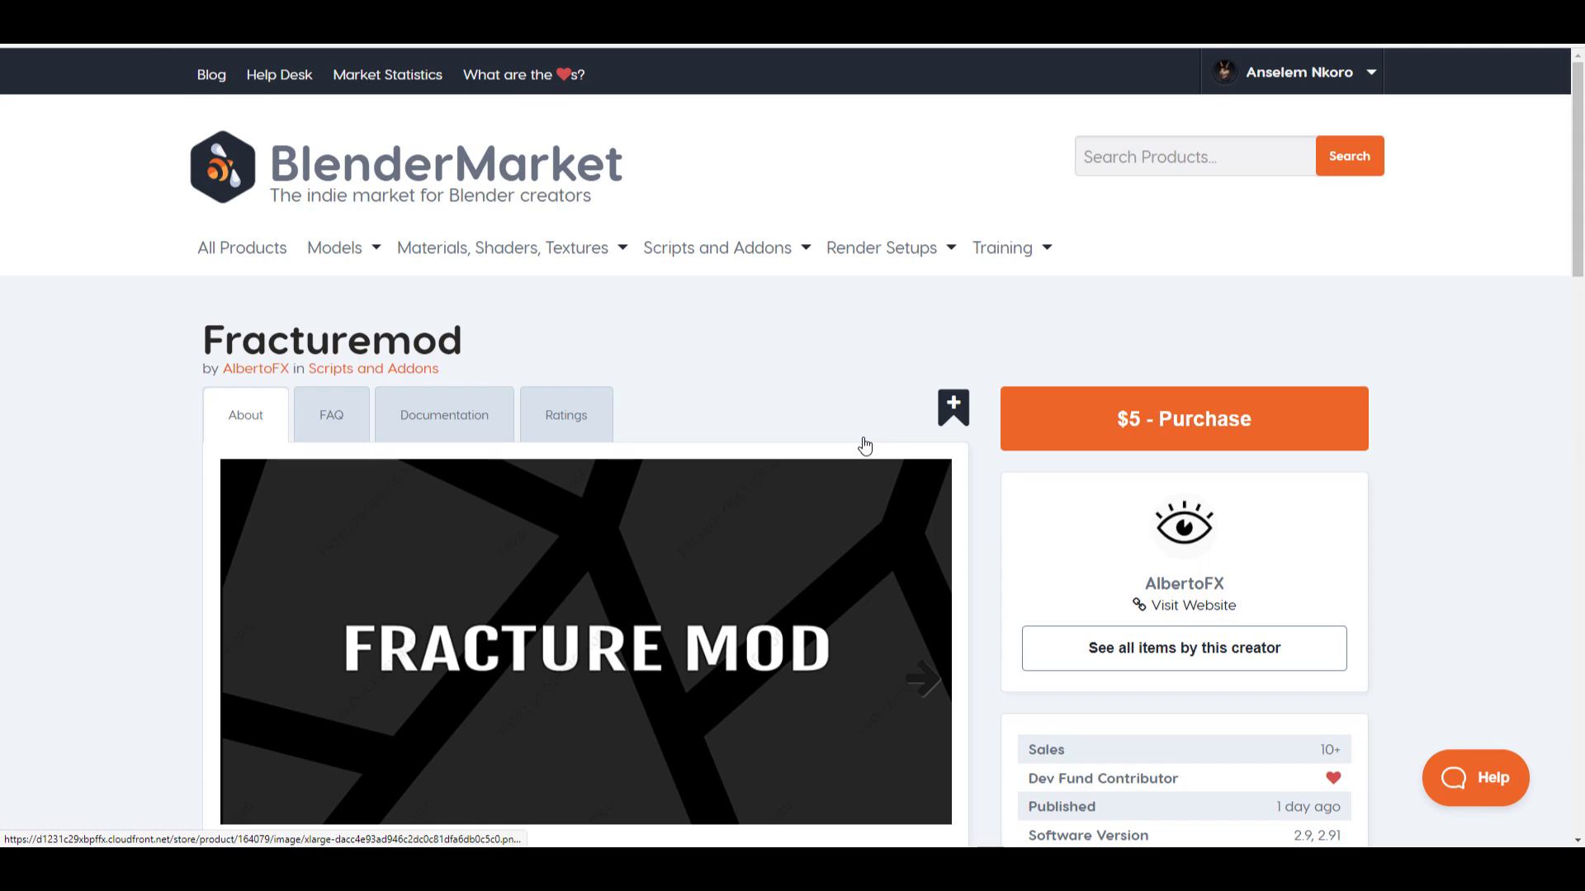
pyautogui.scroll(-12, 870, 445)
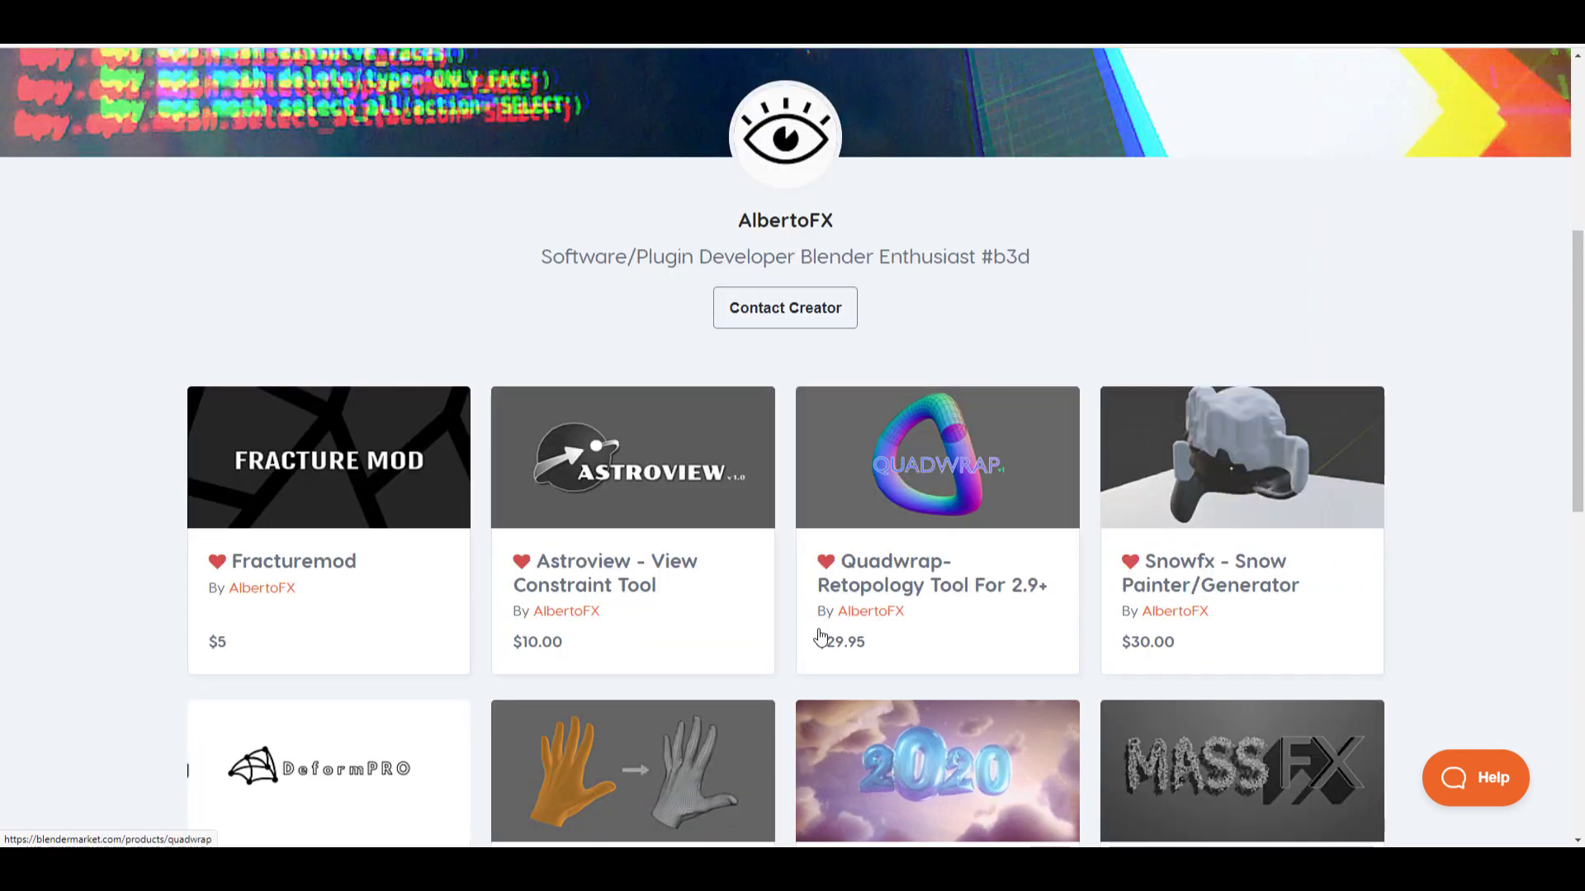
pyautogui.scroll(-5, 1098, 569)
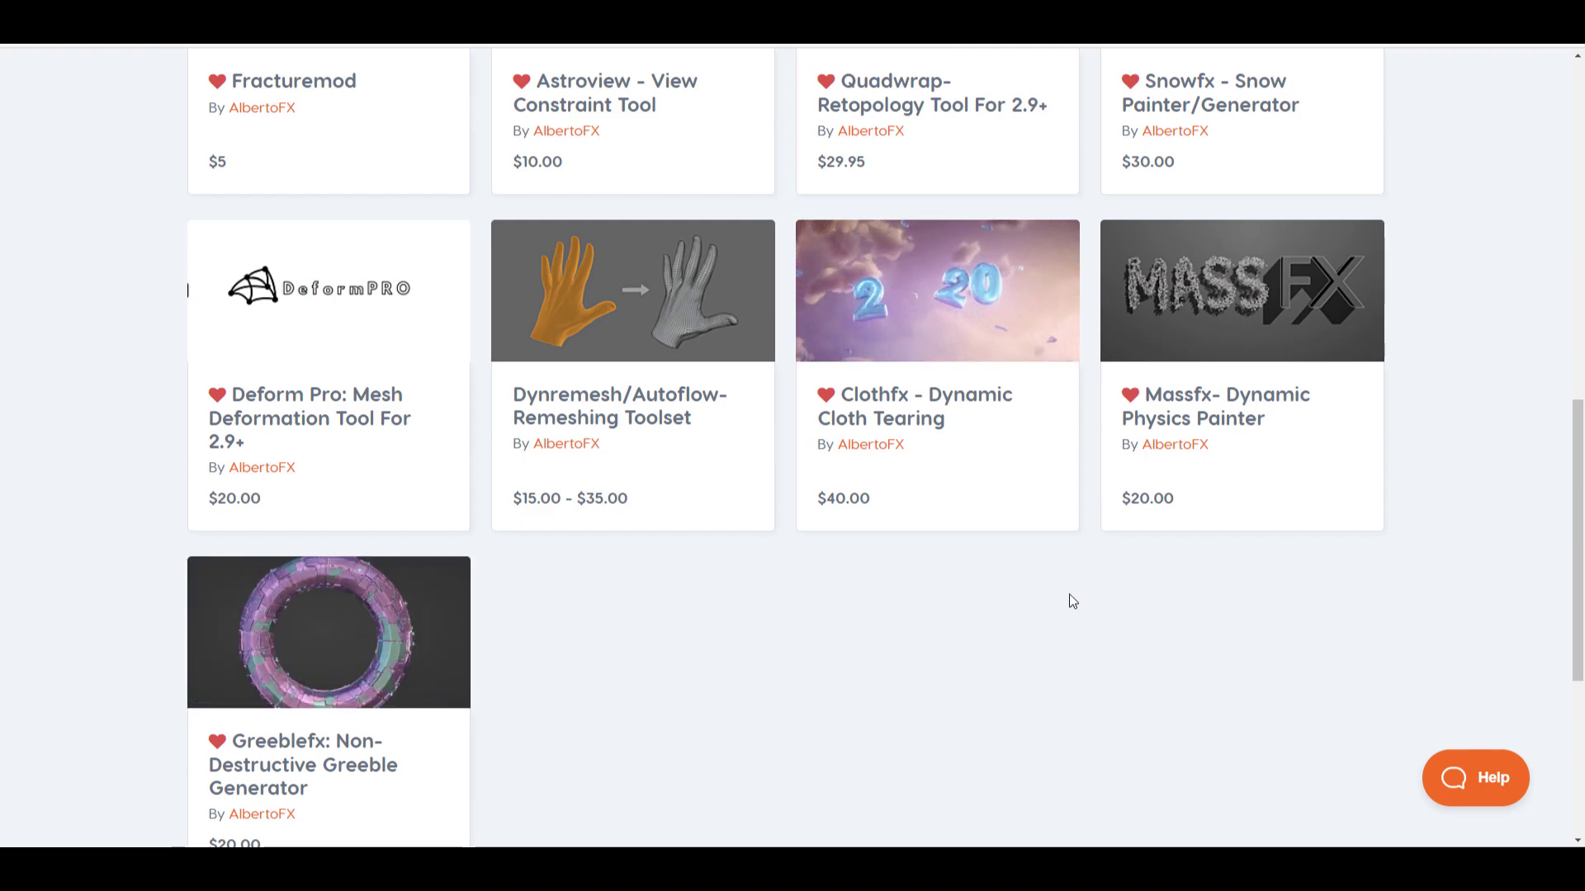
pyautogui.scroll(4, 1068, 593)
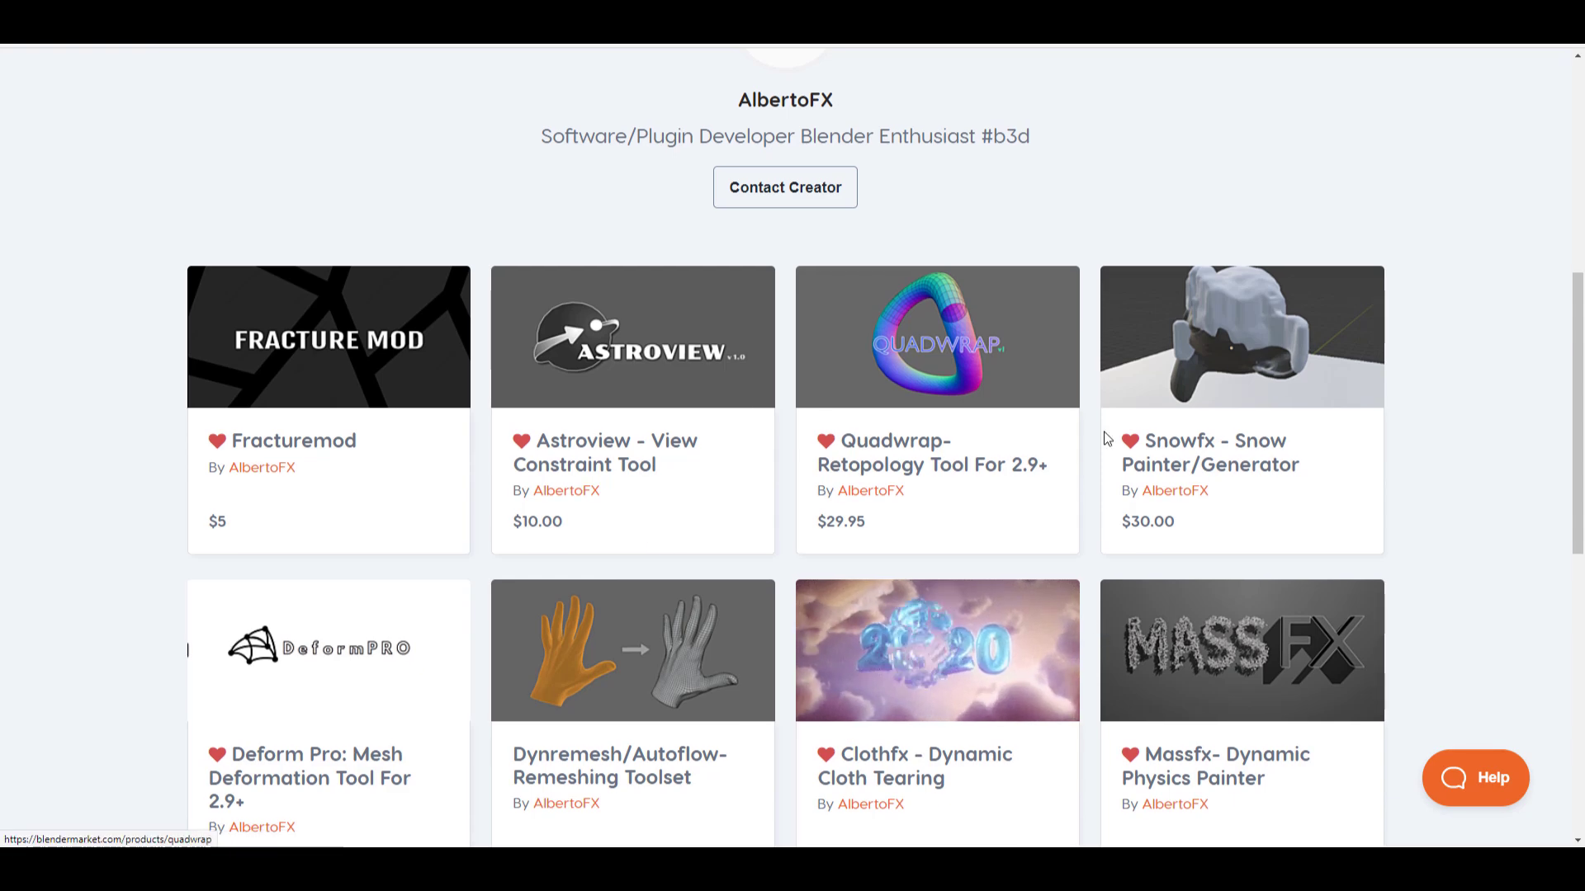
pyautogui.scroll(-1, 1192, 430)
pyautogui.click(329, 247)
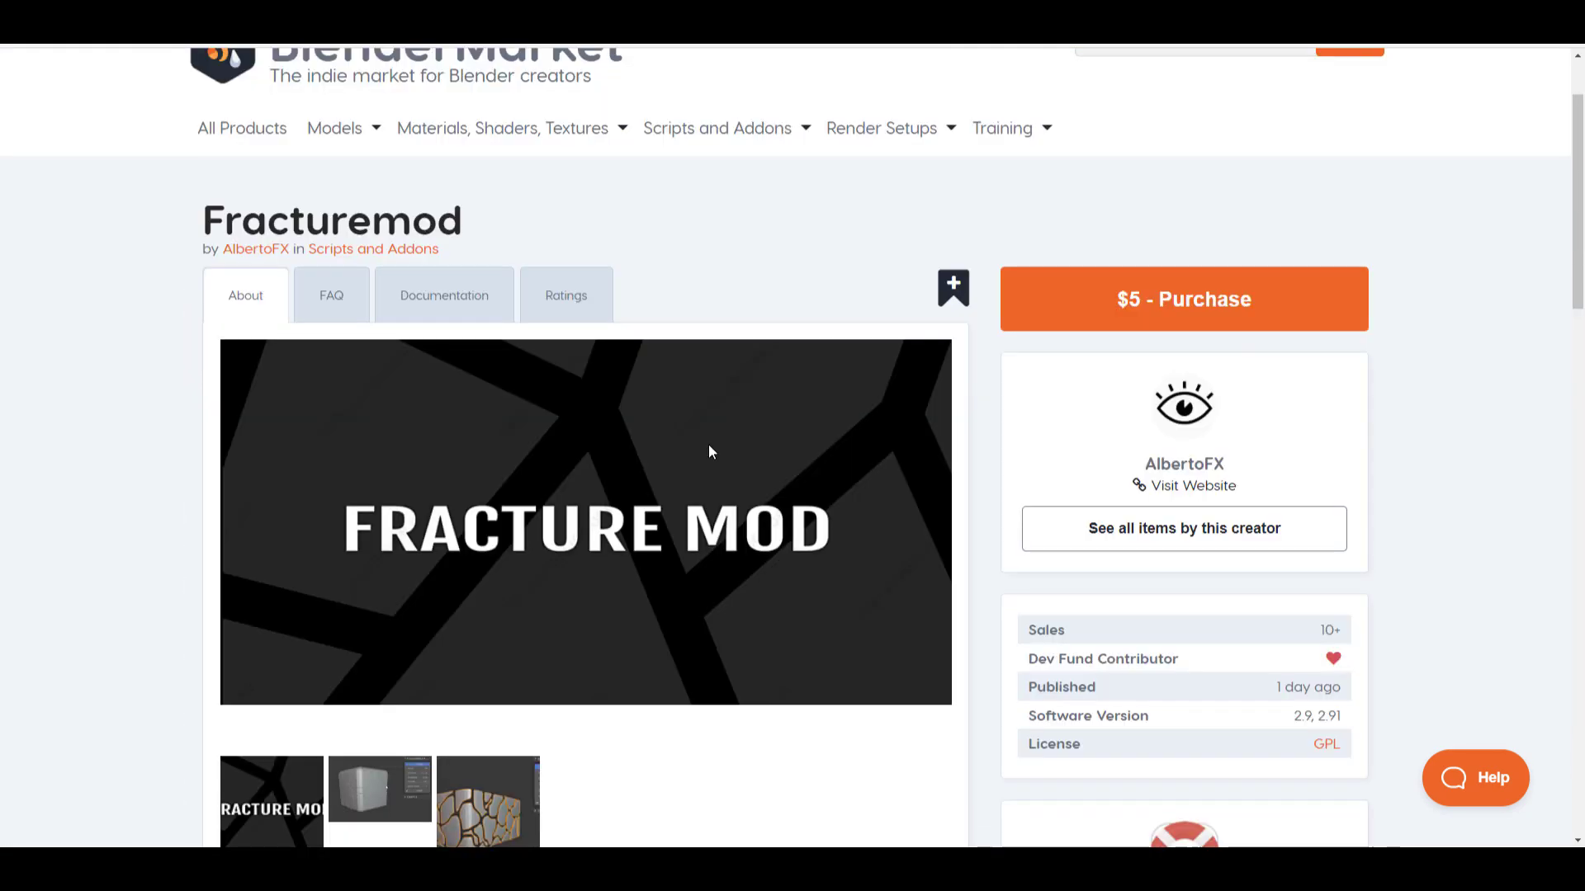
pyautogui.scroll(-12, 708, 444)
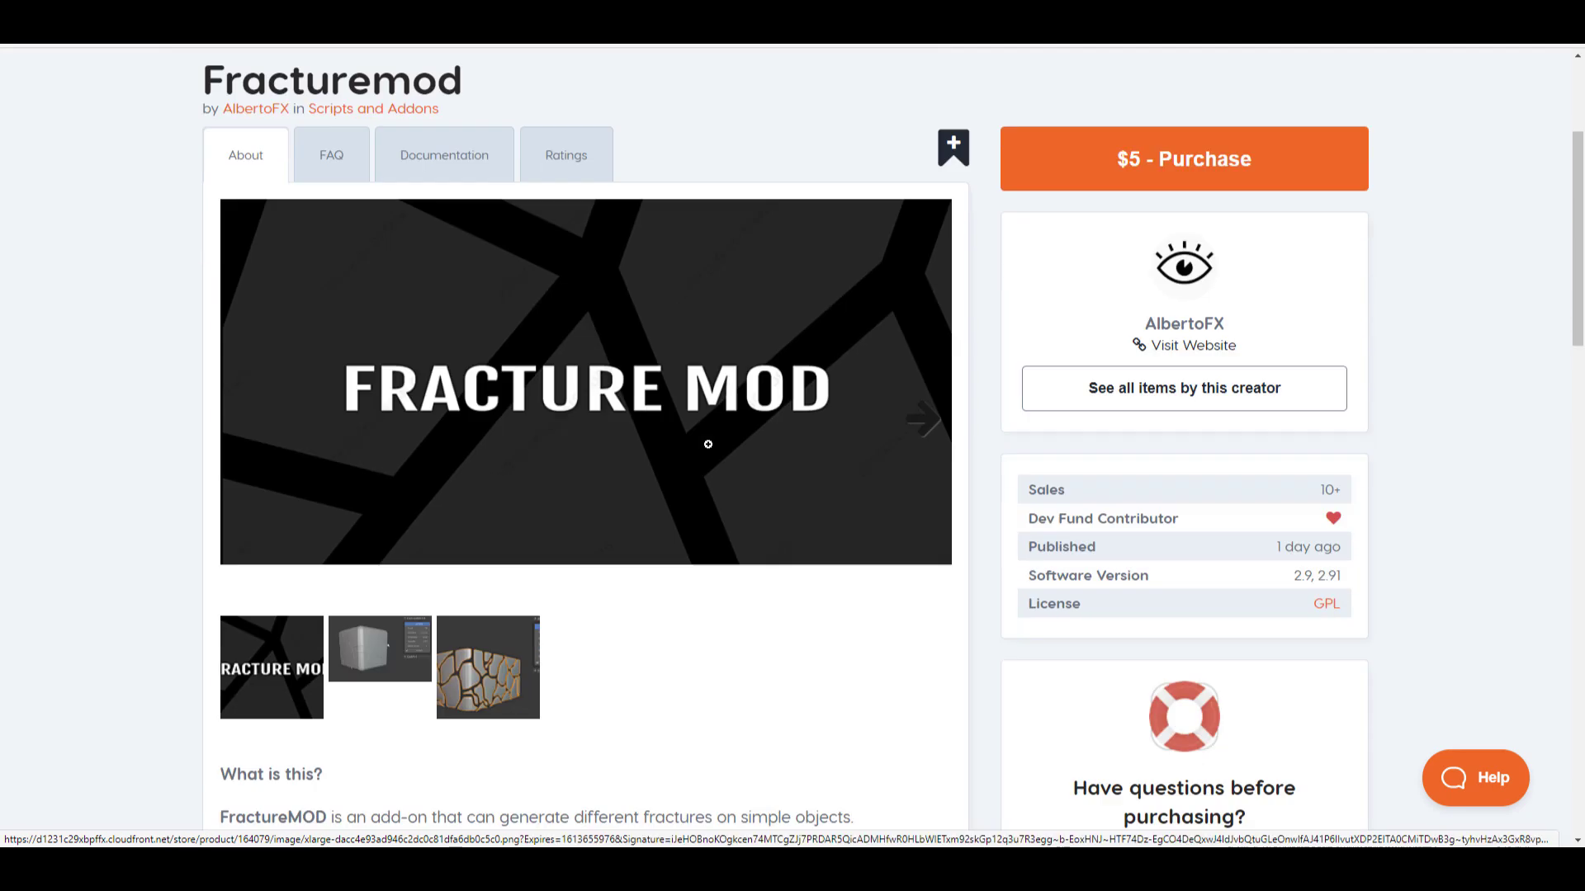
pyautogui.scroll(-5, 708, 450)
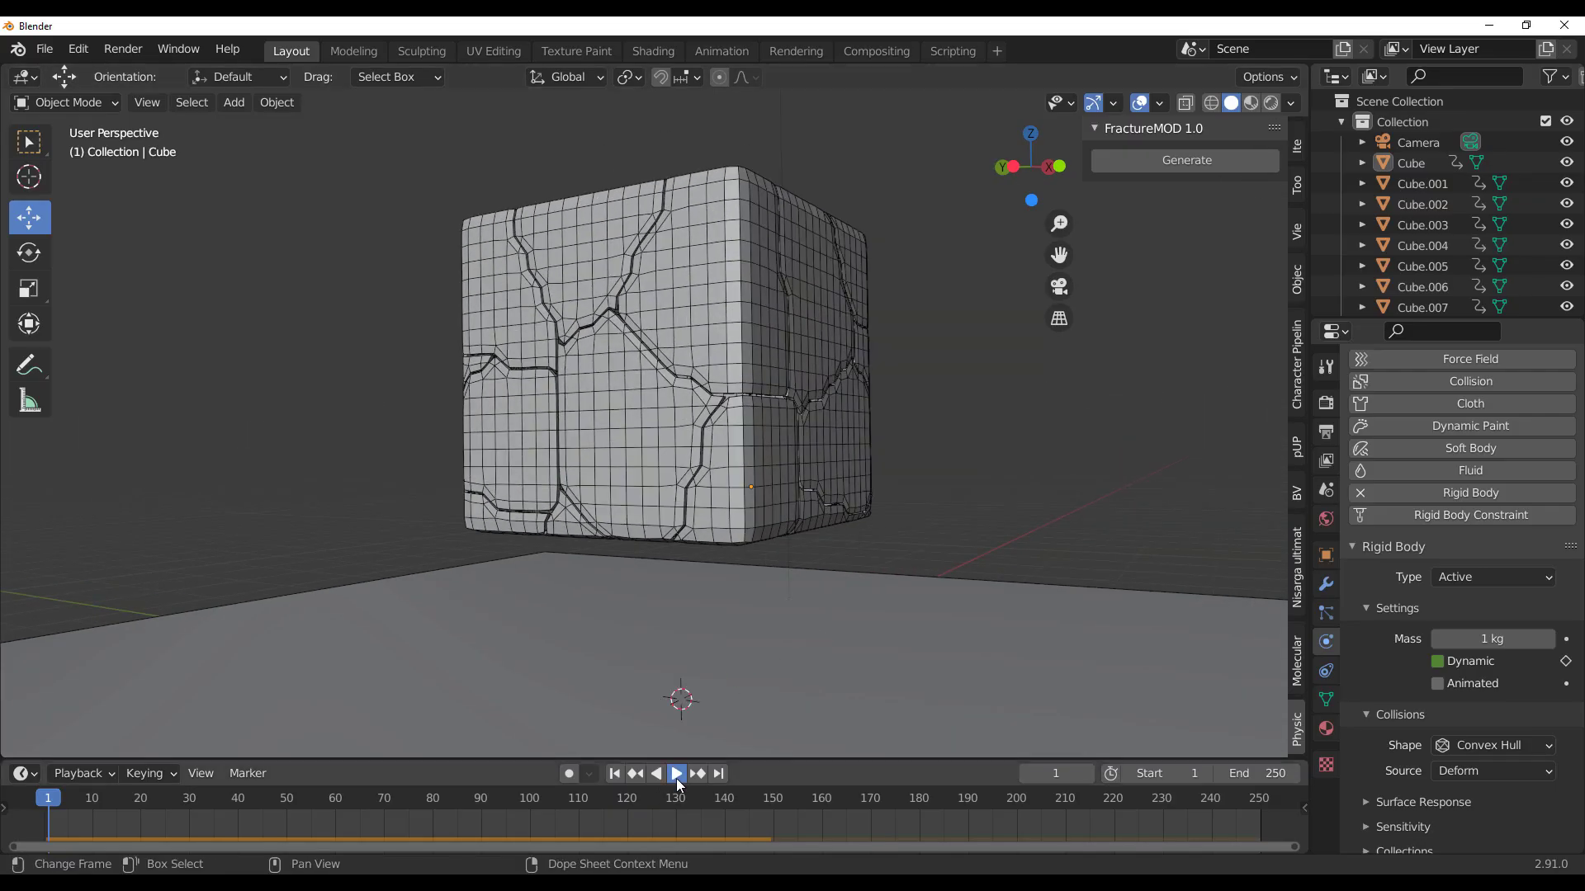
# Play the simulation to frame 26, enable Shadow and Cavity in the viewport shading, and change the cavity type.
pyautogui.click(676, 775)
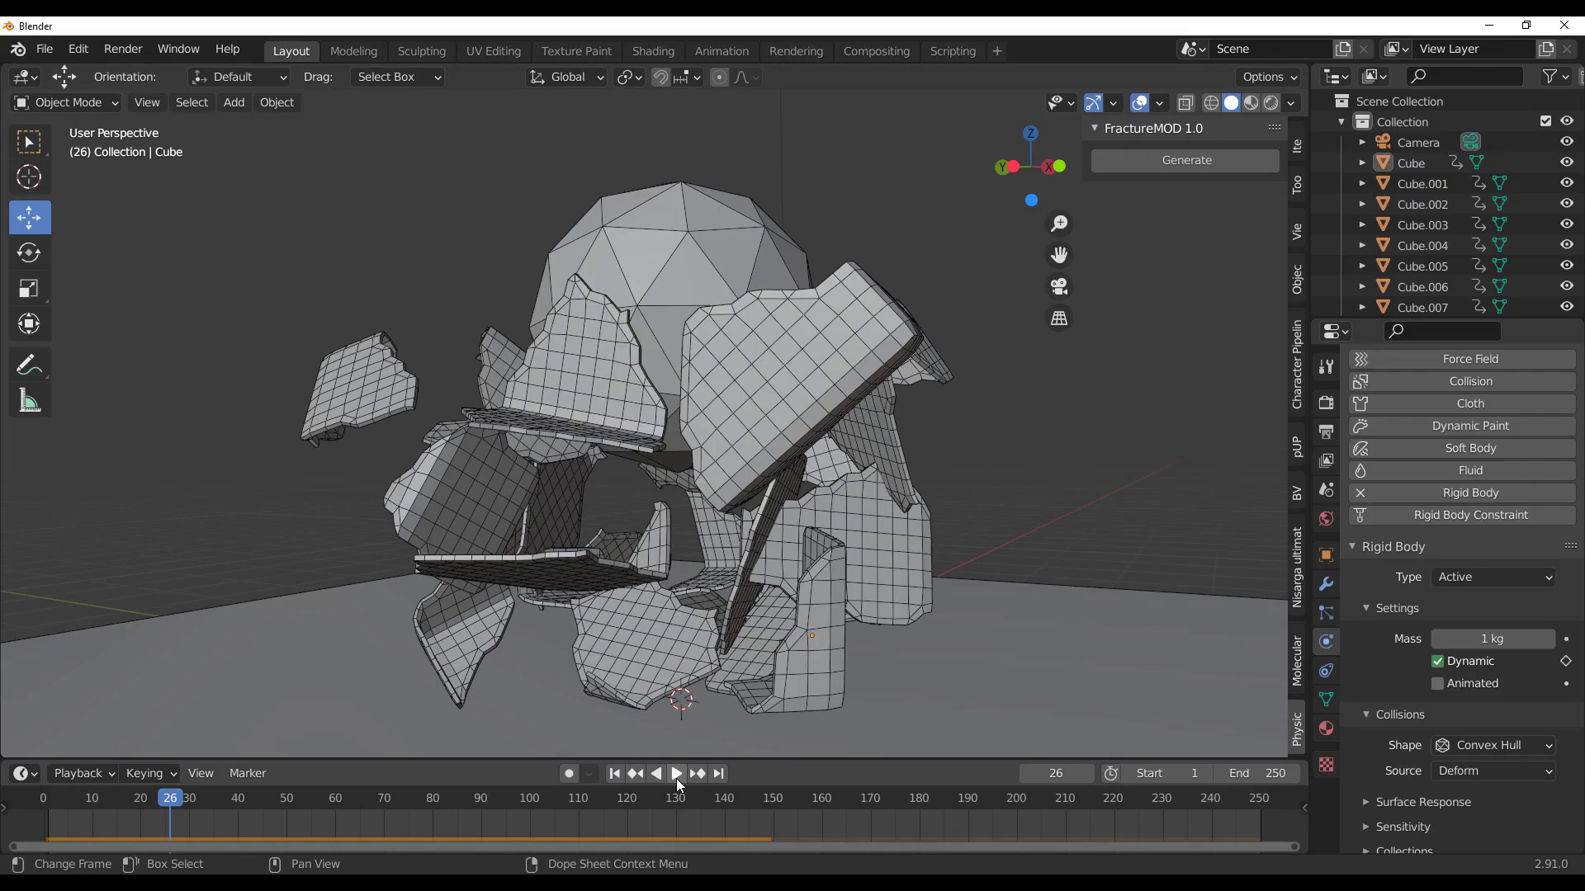
pyautogui.moveTo(743, 747); pyautogui.dragTo(1149, 271, button='middle')
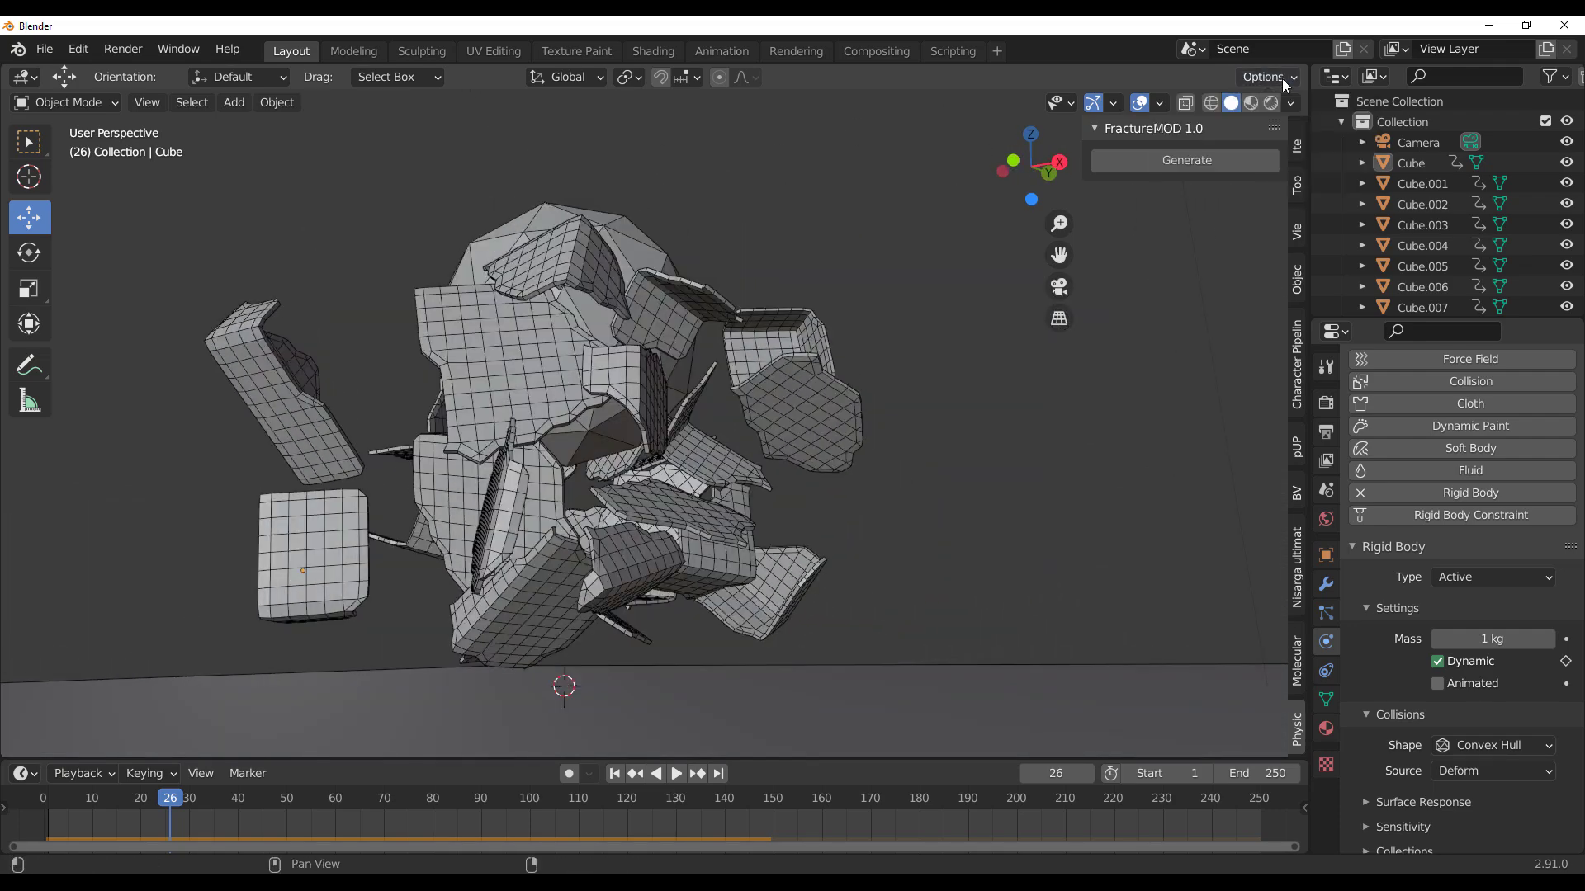
pyautogui.click(1290, 102)
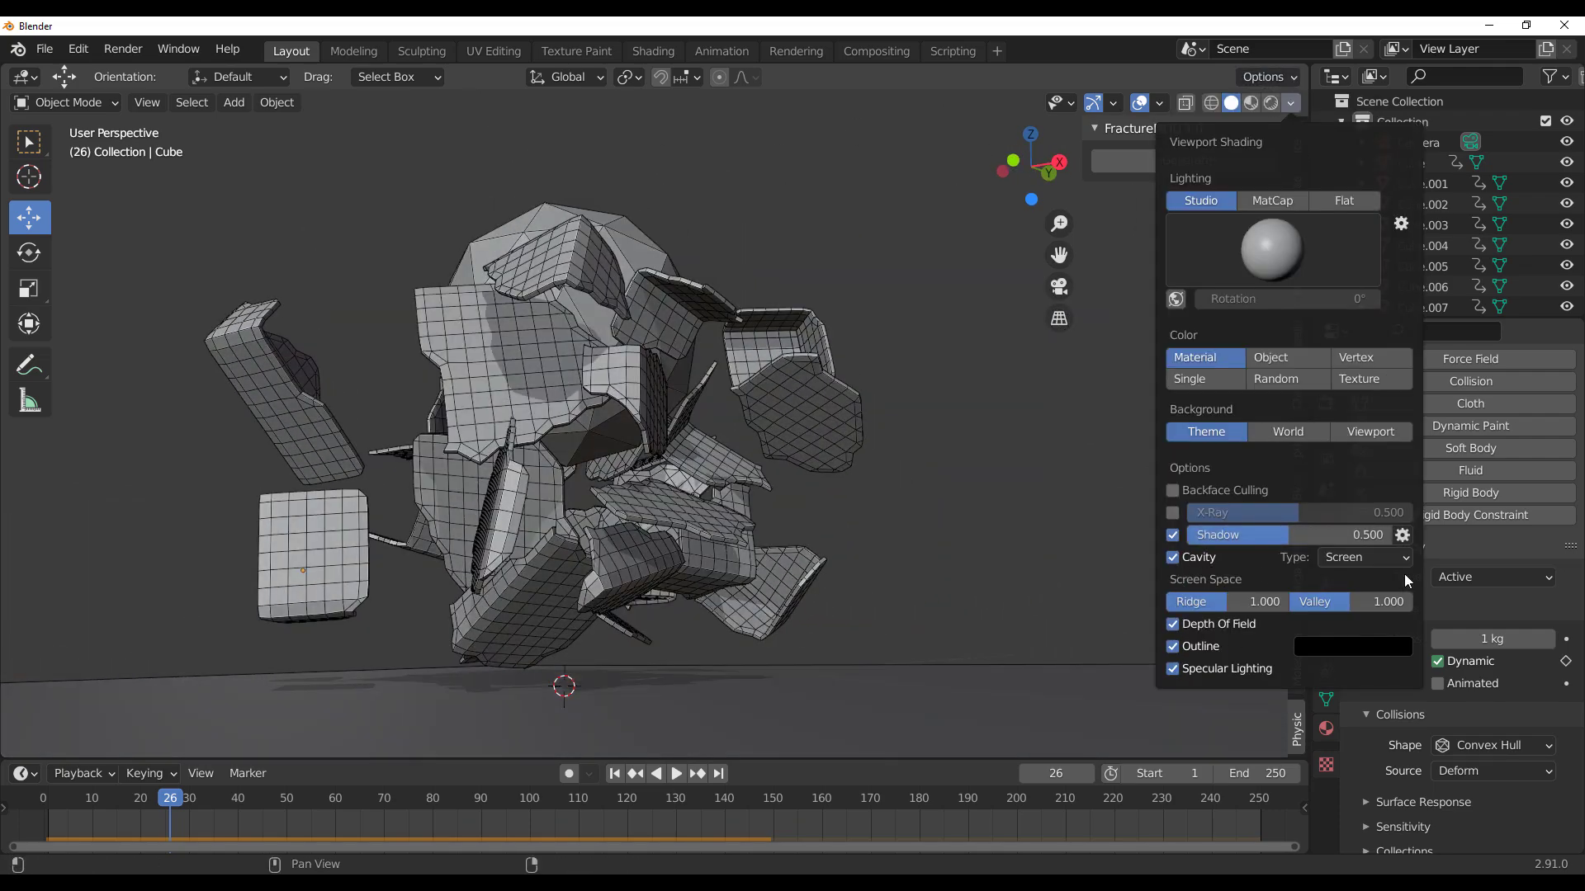
pyautogui.click(1366, 557)
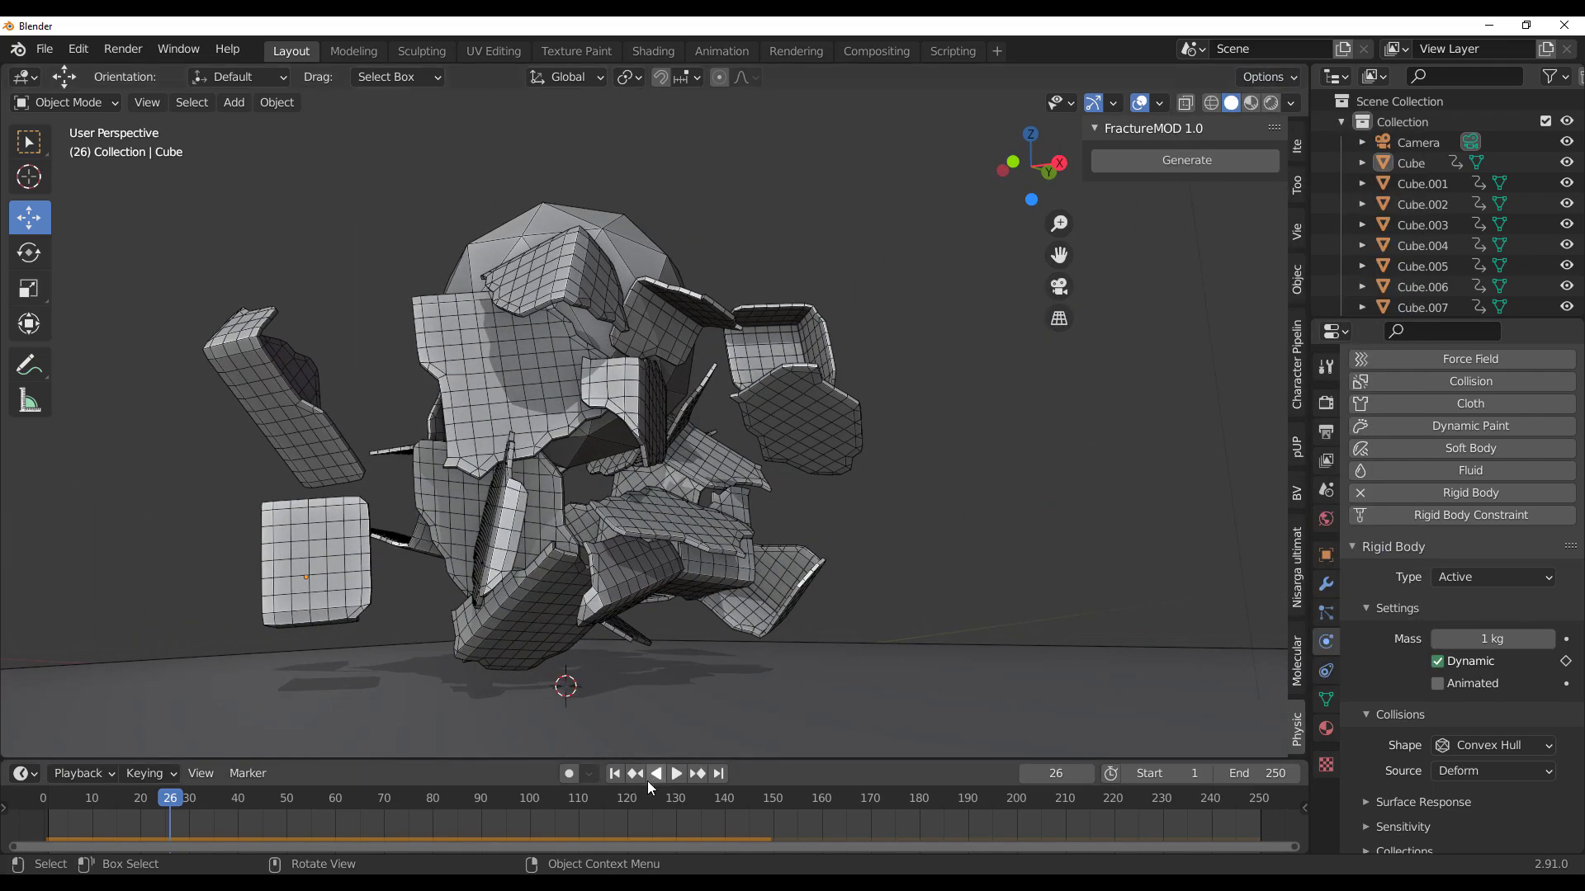